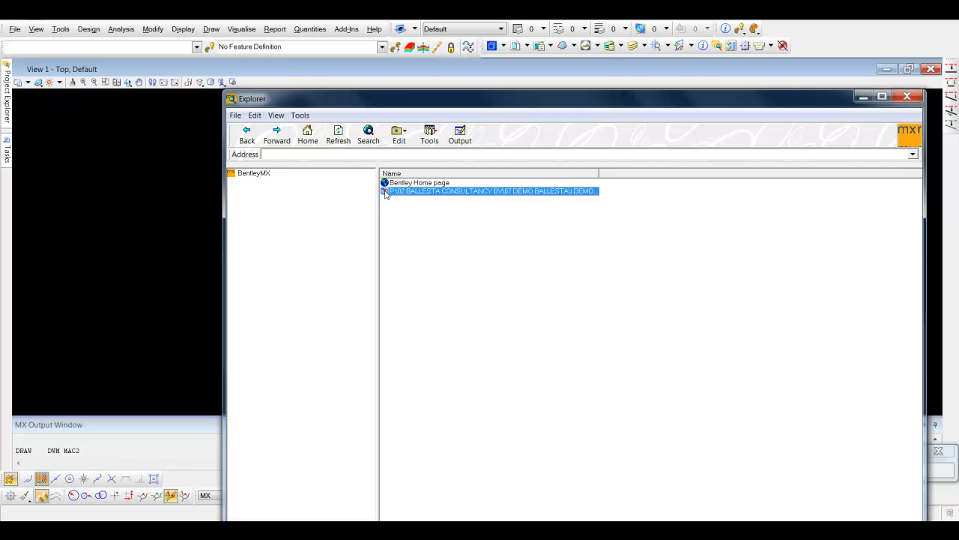
Inspect the model file of the import mx models project in the Explorer, and close the Explorer
double_click(394, 226)
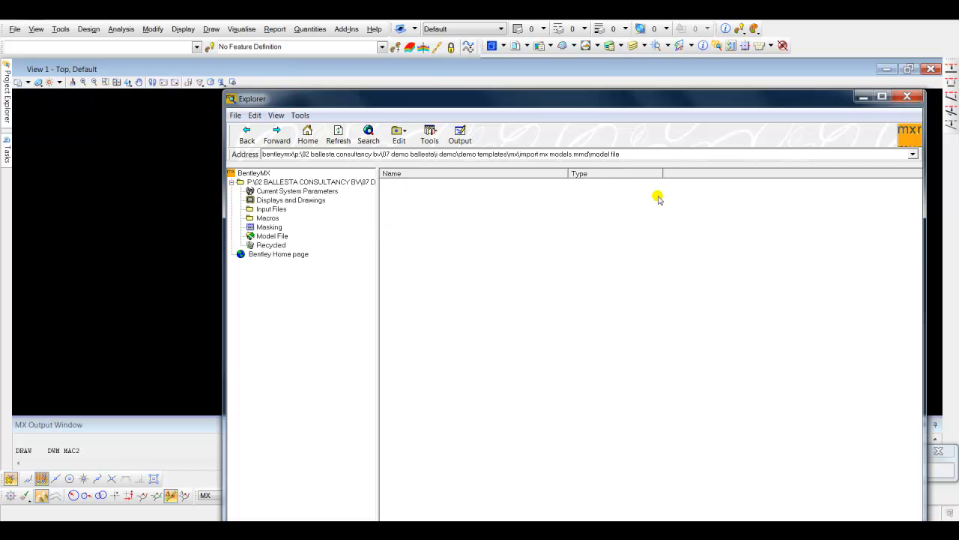
left_click(906, 97)
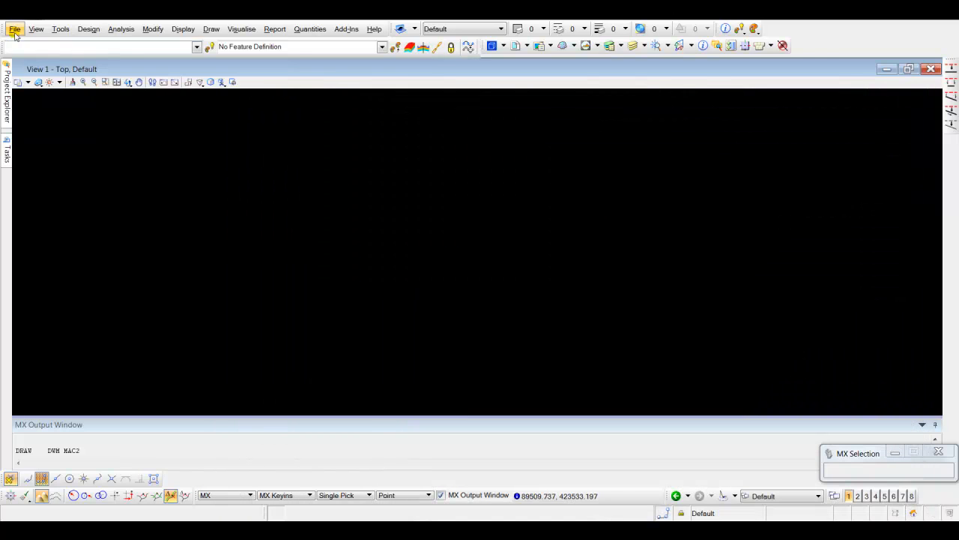
Input the GENIO file ALM MX demo totaal_102.txt, filtering the file selection to GENIO Files (*.txt)
left_click(15, 28)
left_click(30, 81)
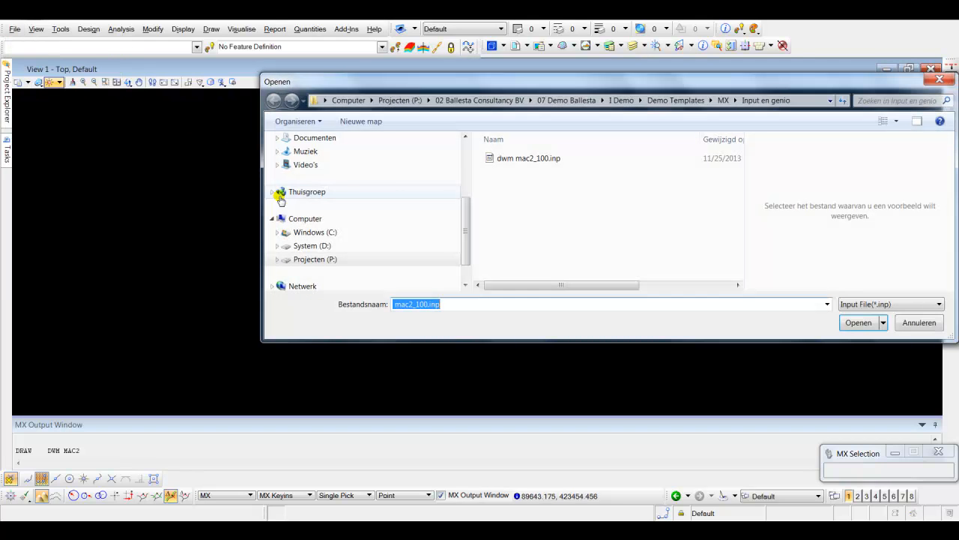
left_click(885, 303)
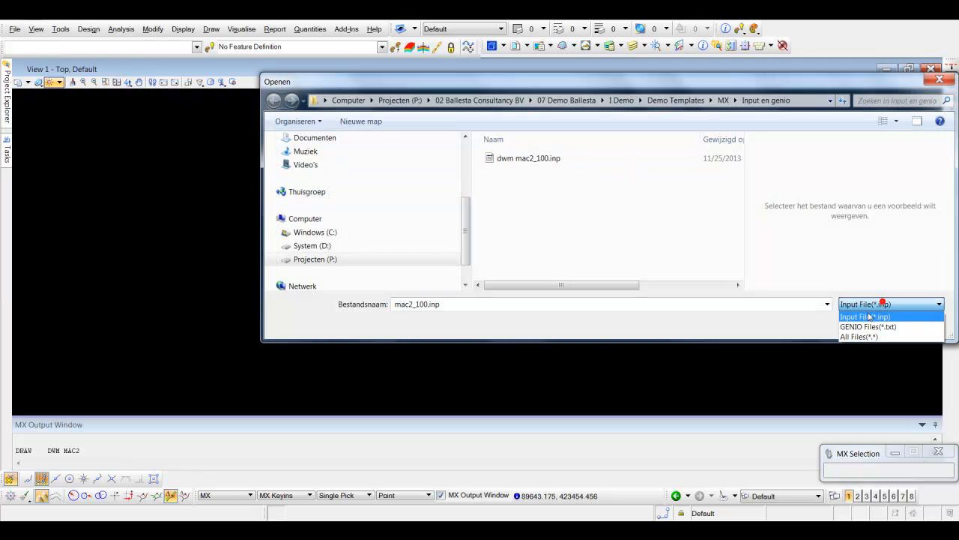
left_click(869, 327)
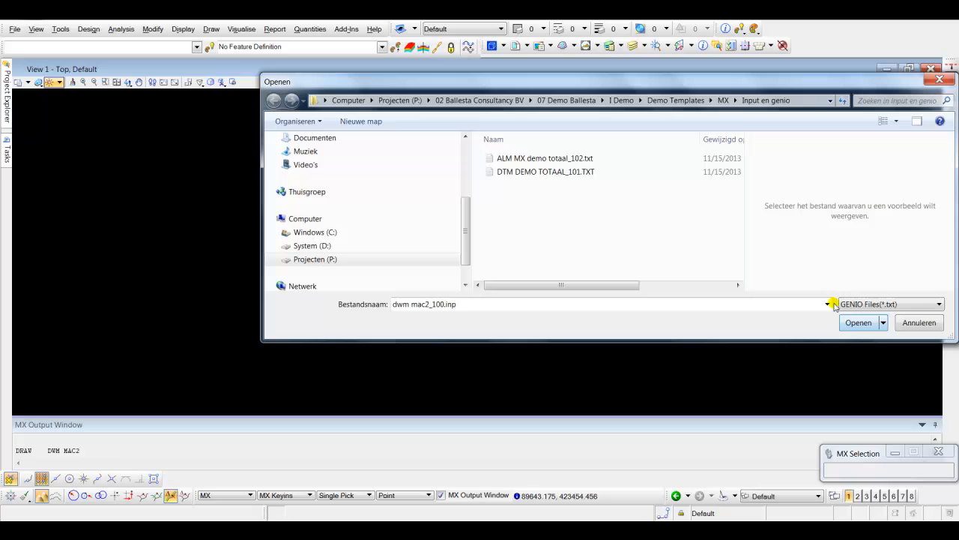
left_click(546, 160)
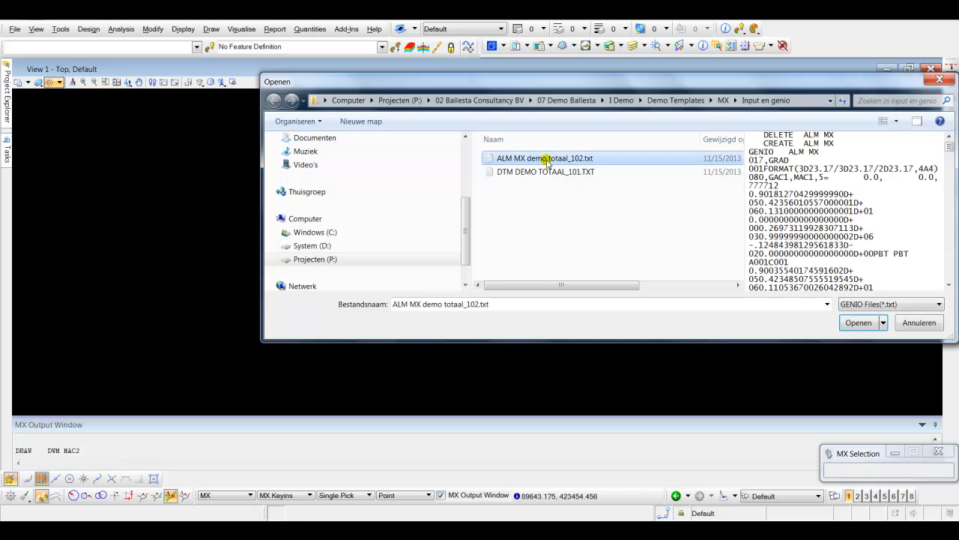
left_click(856, 323)
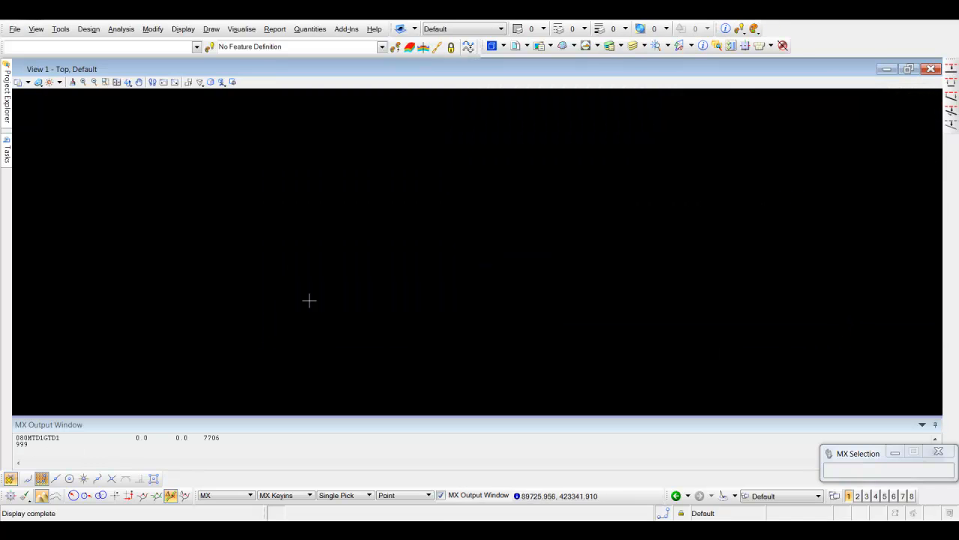
Input the terrain model GENIO file DTM DEMO TOTAAL_101.TXT
left_click(14, 29)
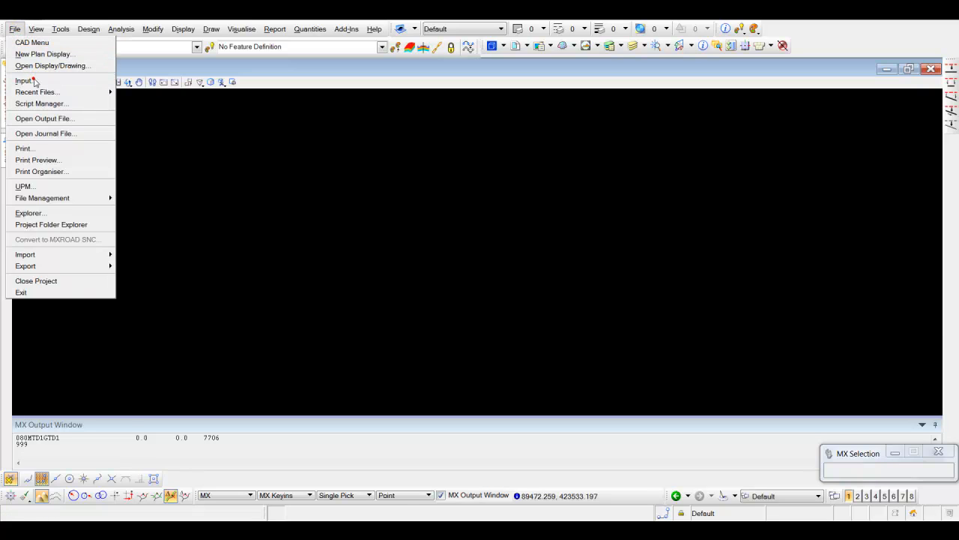
left_click(34, 79)
left_click(554, 171)
left_click(858, 323)
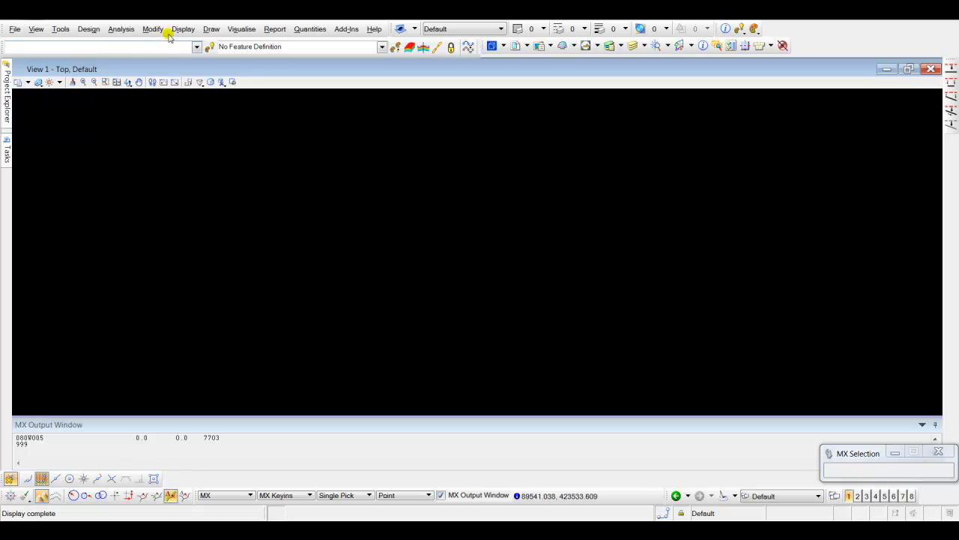
Display all strings of the ALM MX model in plan at 1:1000 with the alm_alignementenmodel.pss style set
left_click(183, 29)
left_click(197, 43)
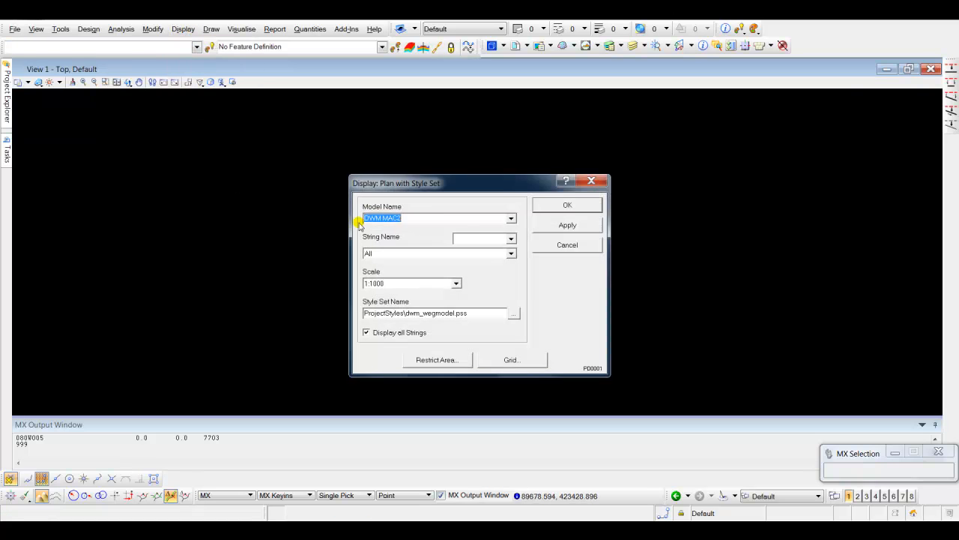
left_click(512, 217)
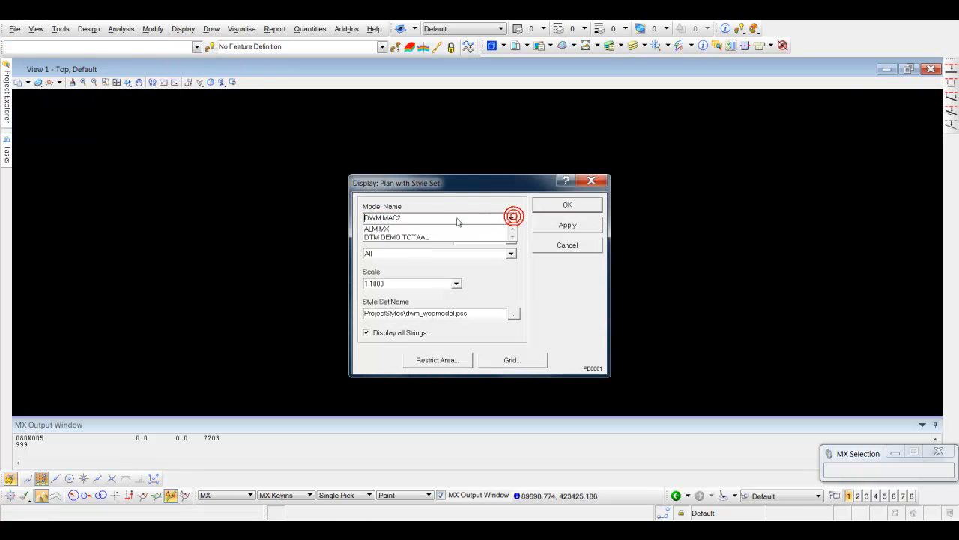
left_click(384, 228)
left_click(587, 226)
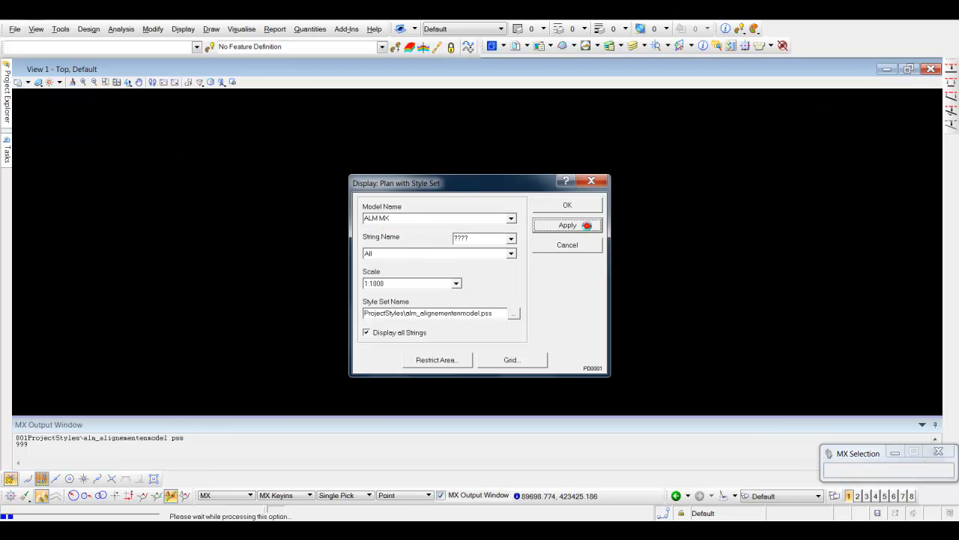
Add all strings of the DTM DEMO TOTAAL model to the plan display with the dtm_terreinmodel.pss style set
left_click_drag(508, 190, 713, 171)
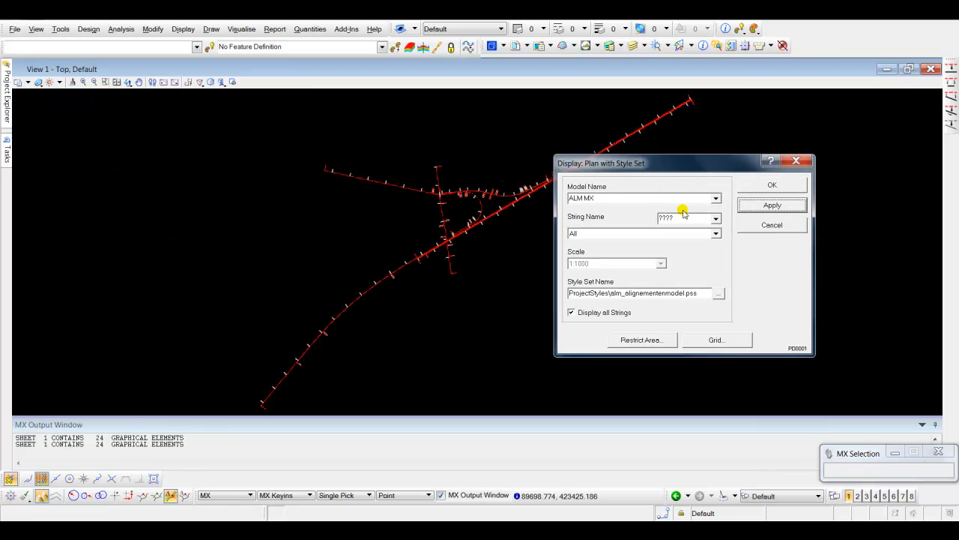
left_click(716, 199)
left_click(643, 216)
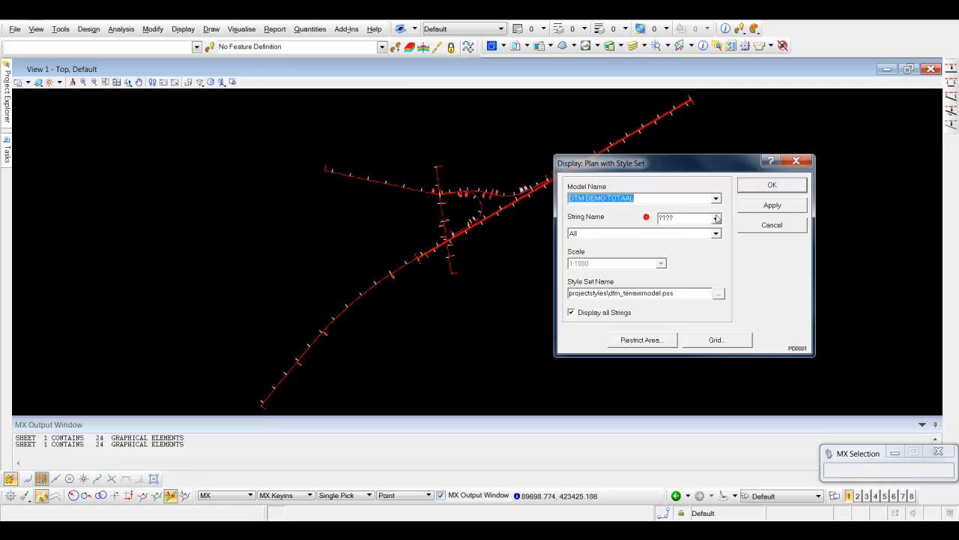
left_click(772, 207)
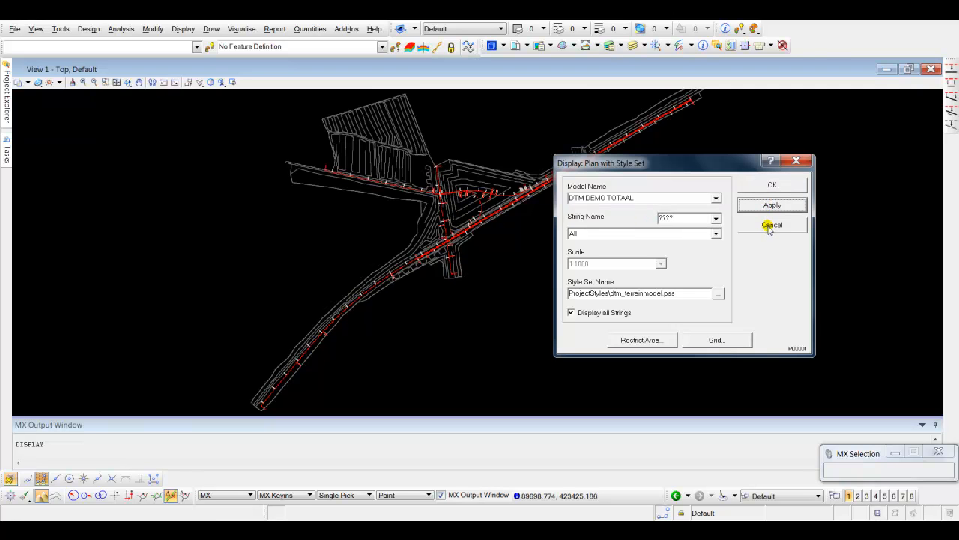
left_click(771, 225)
Open dwm mac2_100.inp in TextPad from the input file selection and read through its design commands
left_click(94, 81)
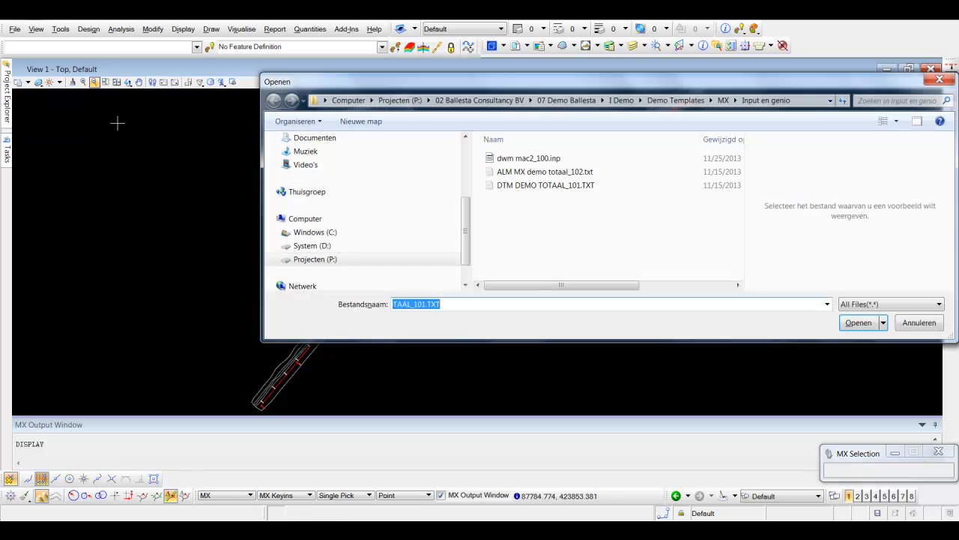
left_click(504, 159)
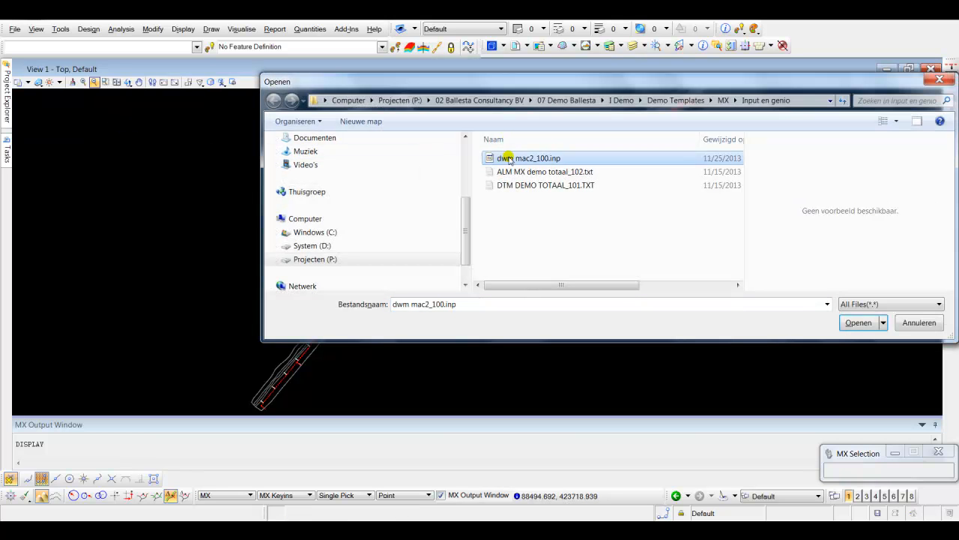
right_click(526, 161)
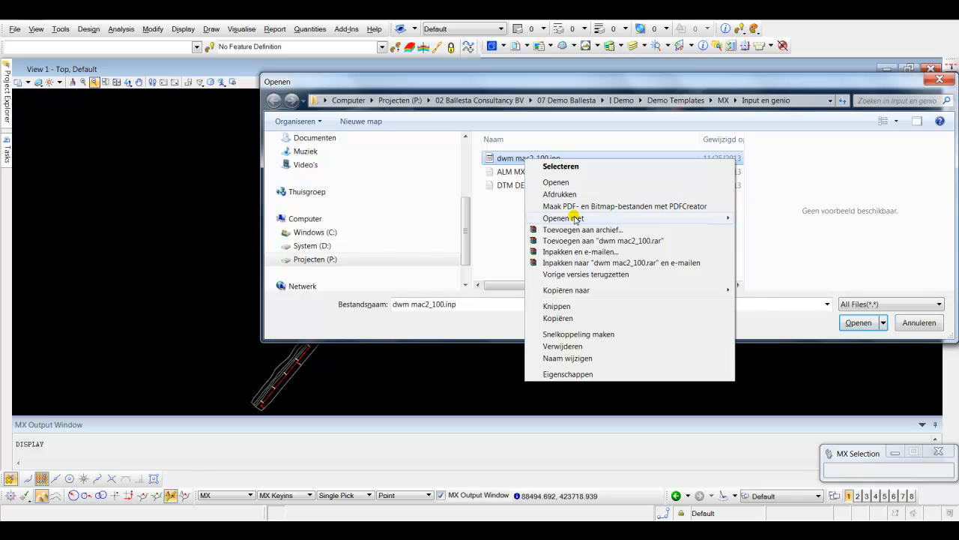
mouse_move(576, 219)
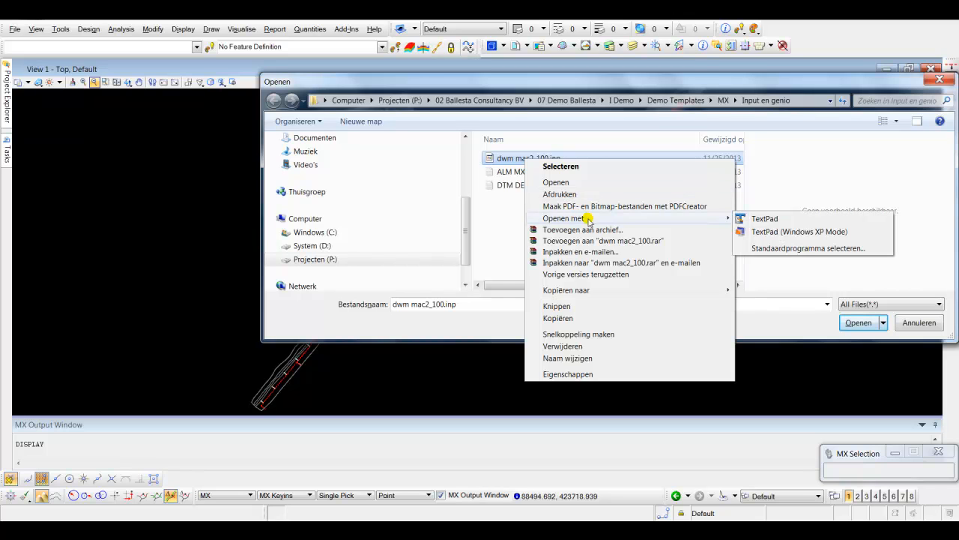
left_click(753, 218)
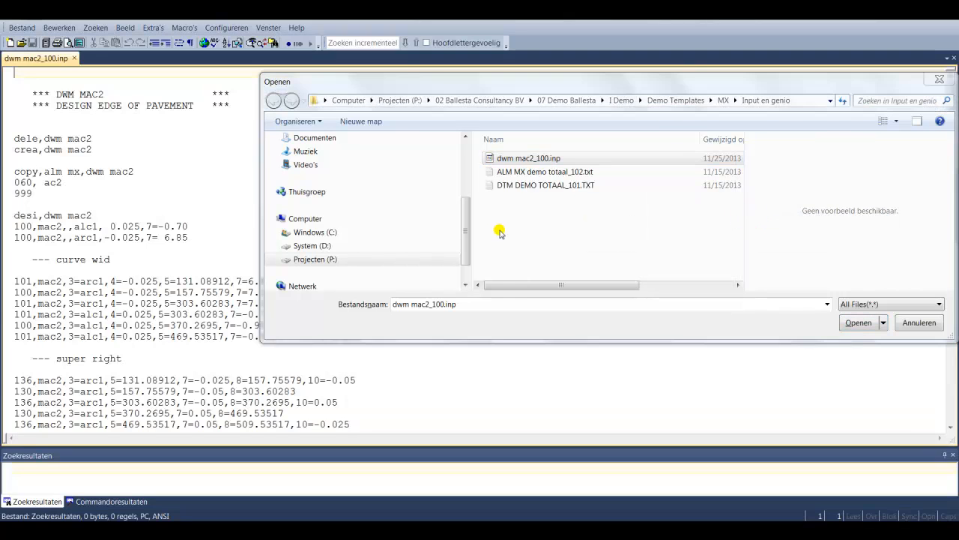
left_click(565, 78)
left_click_drag(349, 82, 708, 137)
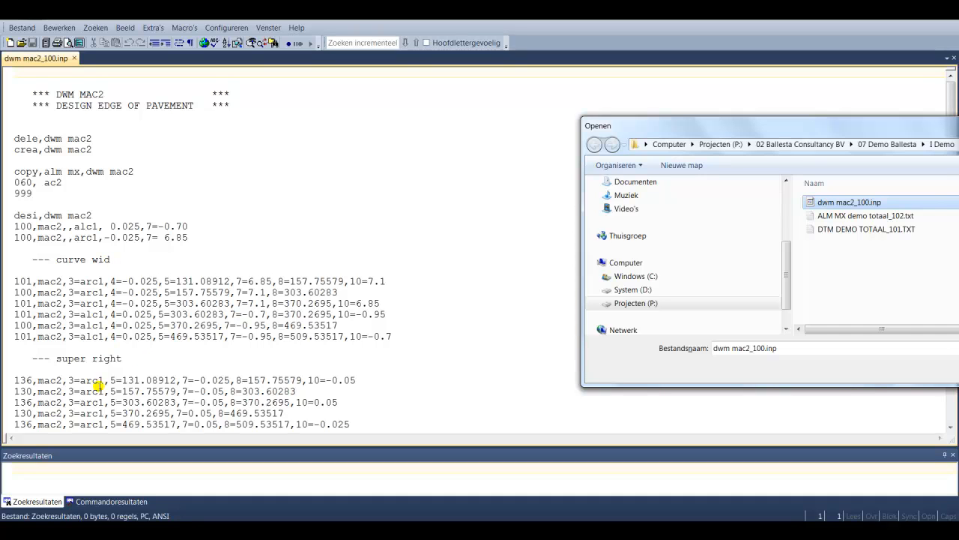
left_click_drag(679, 127, 359, 102)
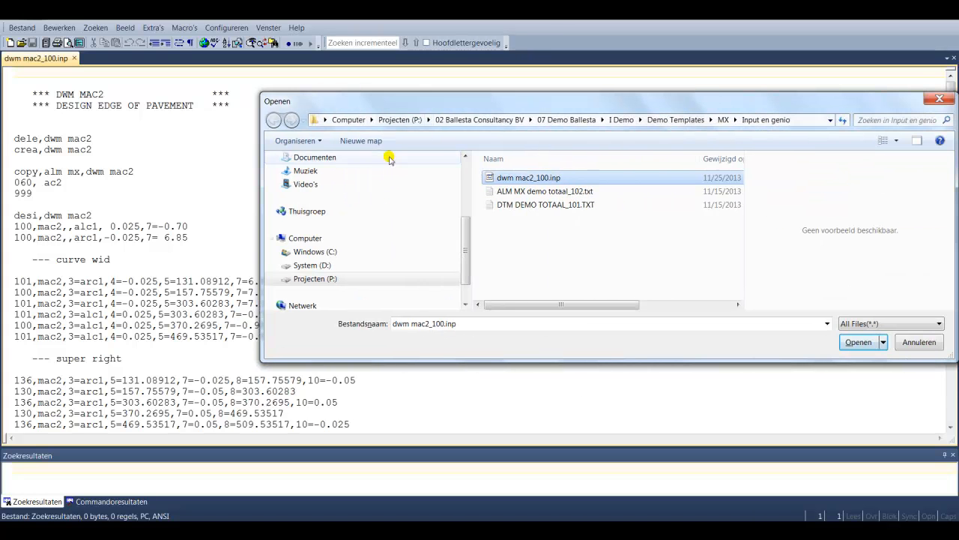
Run the dwm mac2_100.inp input file and review its messages in a temporarily enlarged MX Output Window
left_click(860, 342)
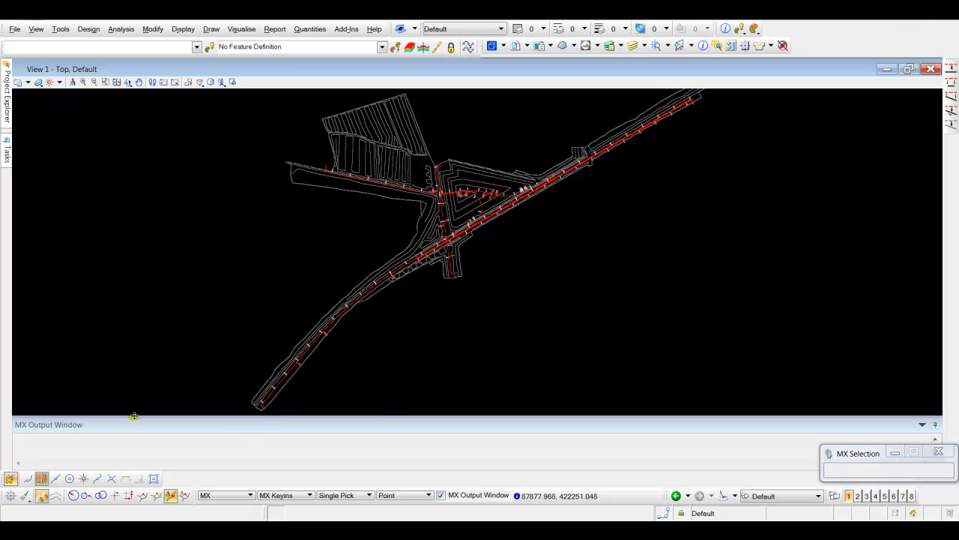
left_click_drag(133, 415, 141, 308)
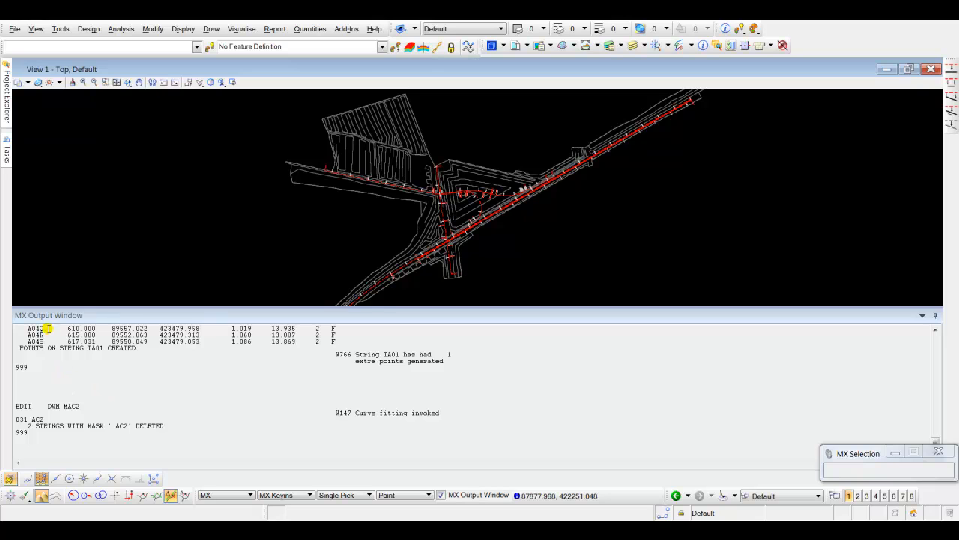
left_click(182, 381)
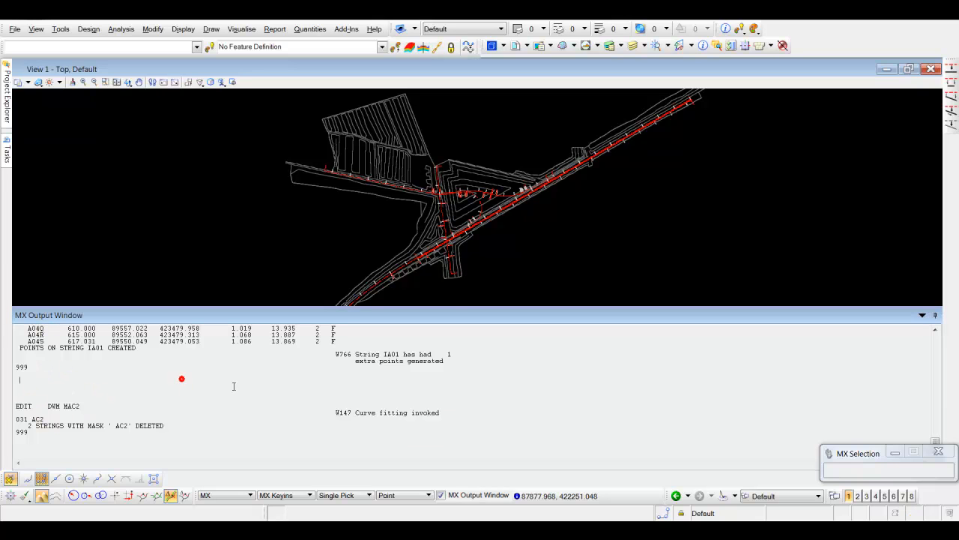
left_click_drag(453, 307, 452, 410)
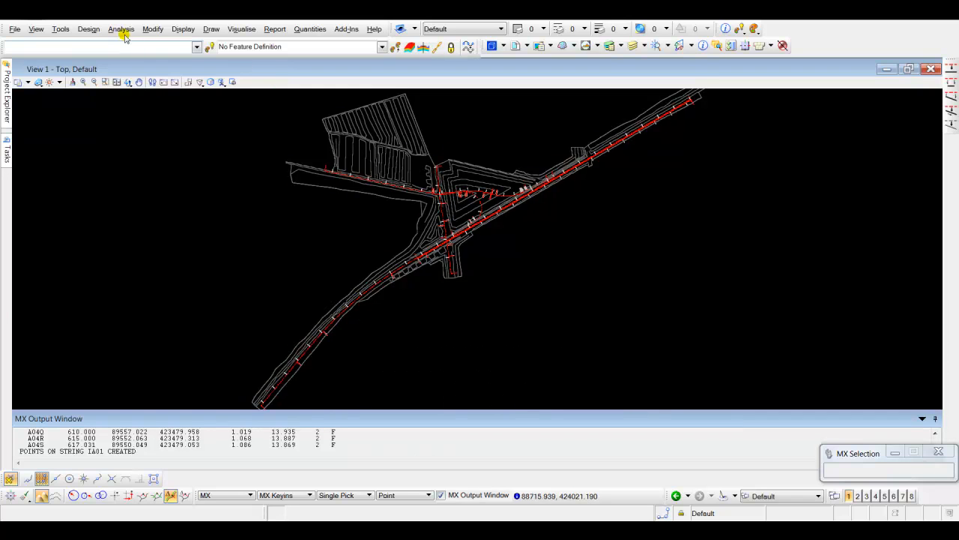
Add the DWM MAC2 model to the plan display with the dwm_wegmodel.pss style set and inspect its strings along the alignment
left_click(183, 28)
left_click(203, 42)
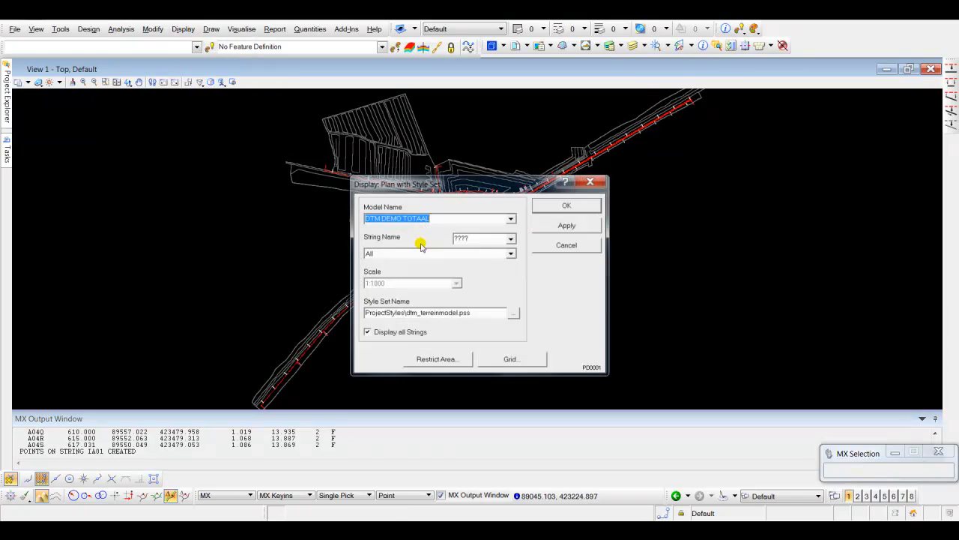
left_click(510, 218)
left_click(418, 243)
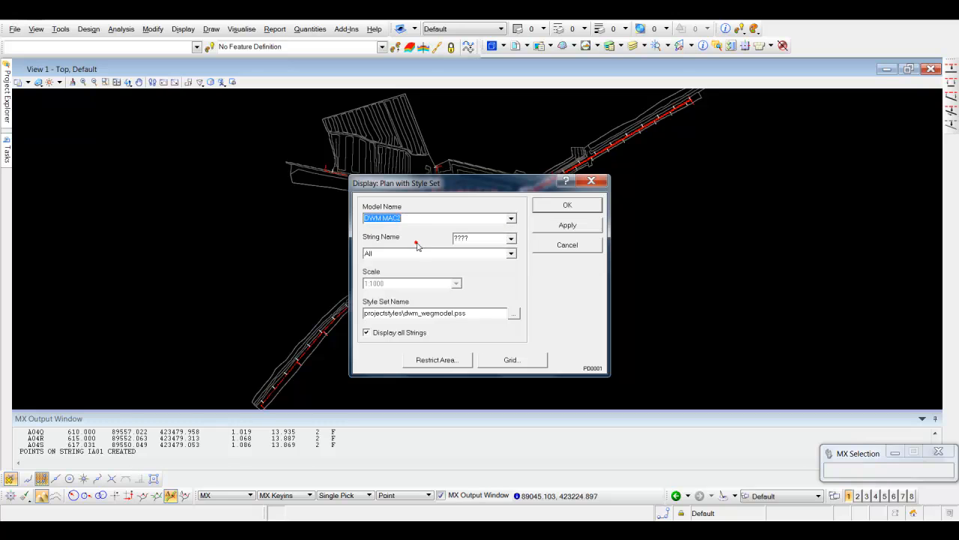
left_click(570, 206)
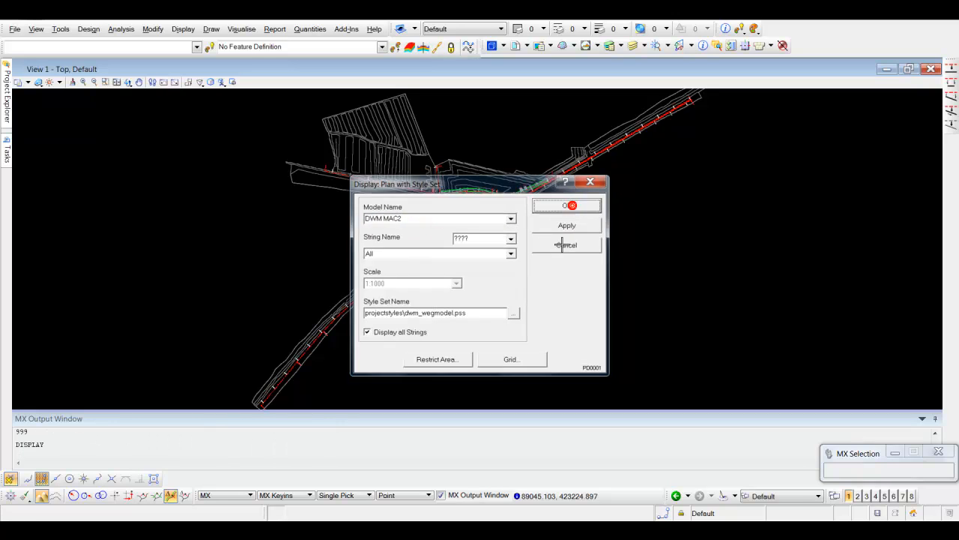
scroll(407, 214, "up", 8)
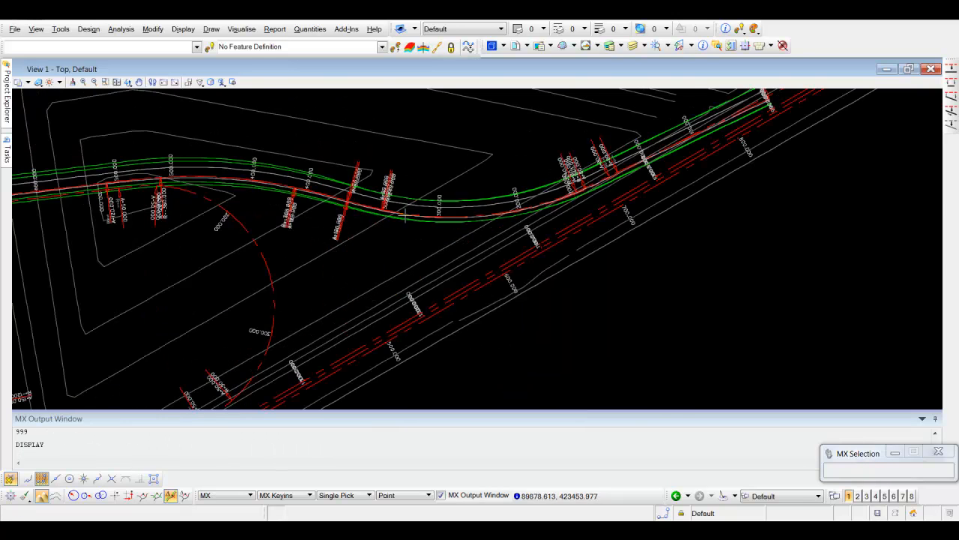
scroll(407, 214, "down", 4)
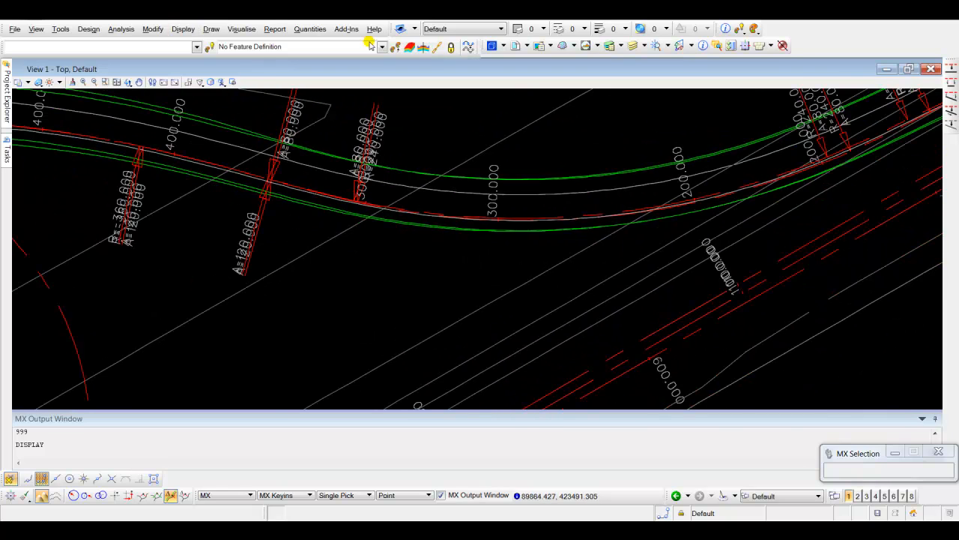
Erase the entire display and redisplay only the DWM MAC2 model at 1:1000 with the dwm_wegmodel.pss style set
left_click(185, 29)
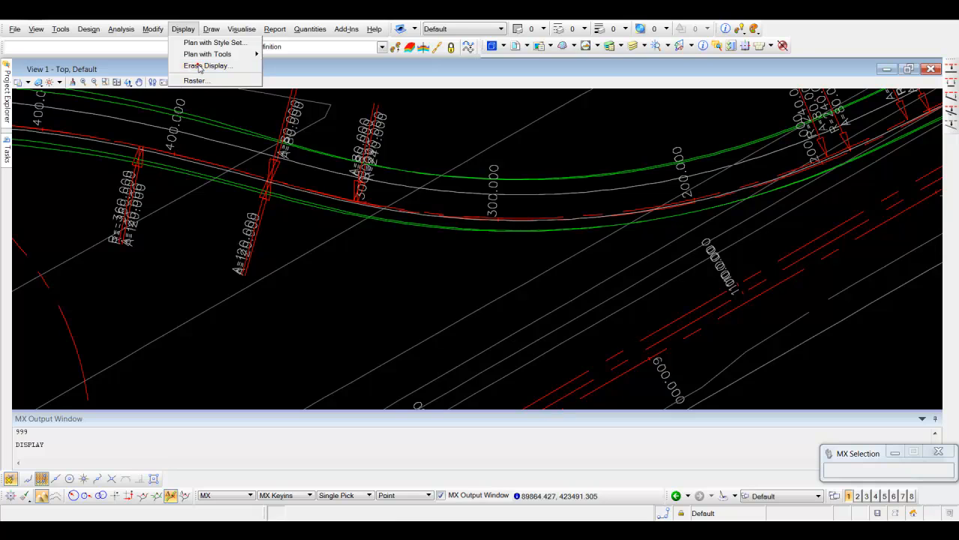
left_click(196, 69)
left_click(541, 268)
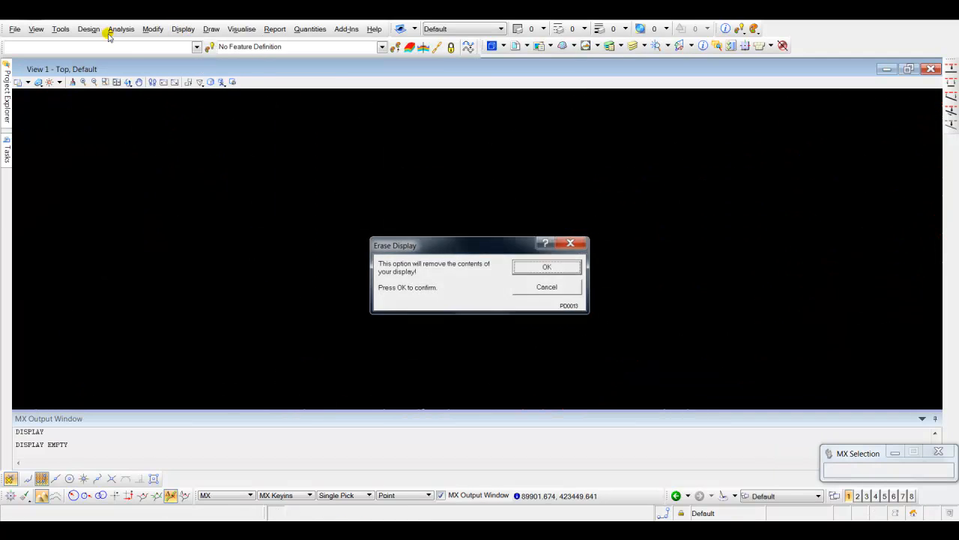
left_click(183, 29)
left_click(196, 42)
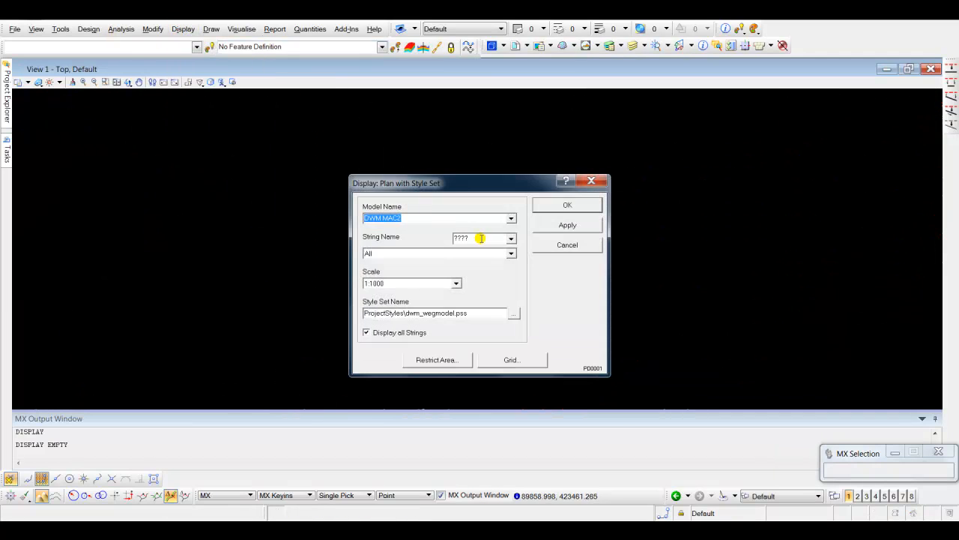
left_click(560, 206)
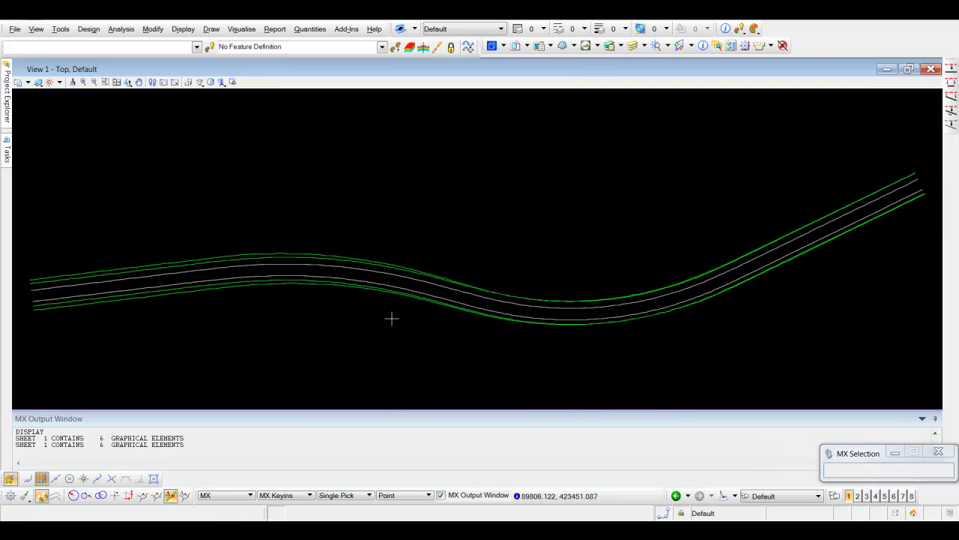
scroll(414, 227, "up", 5)
scroll(516, 229, "down", 3)
scroll(516, 228, "up", 4)
scroll(413, 257, "down", 5)
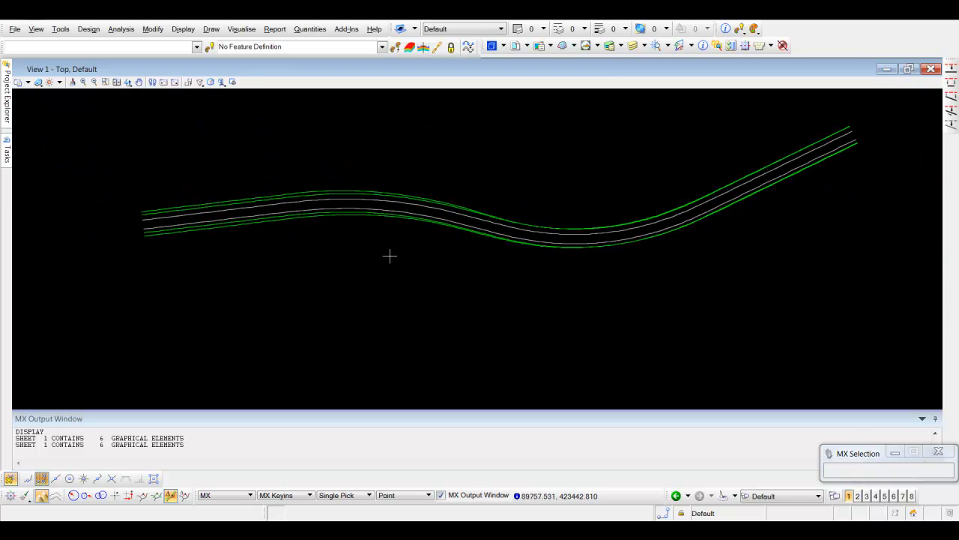
Create a new DGN file named dwm import in the Demo Templates MS folder, based on the seed file Seed2D-MX-Metric.dgn
left_click(15, 30)
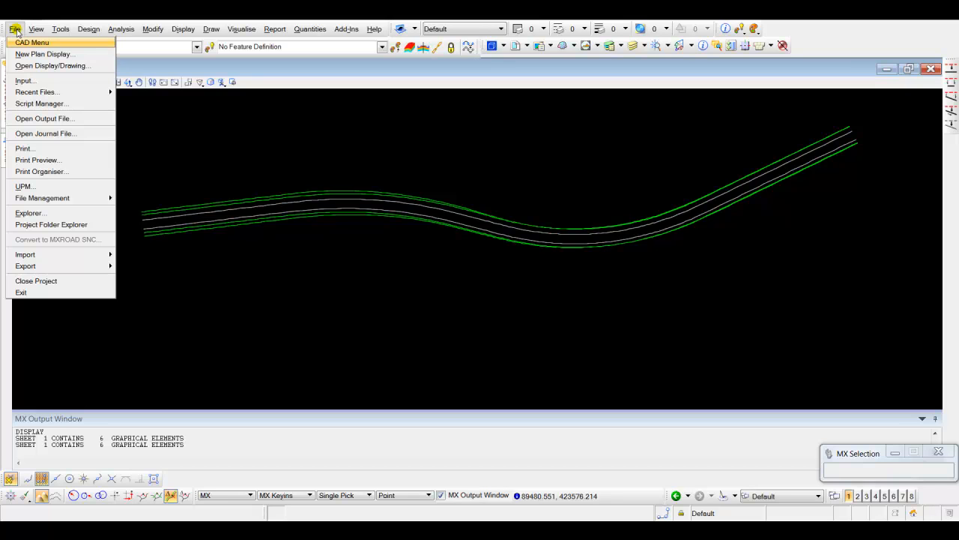
left_click(21, 43)
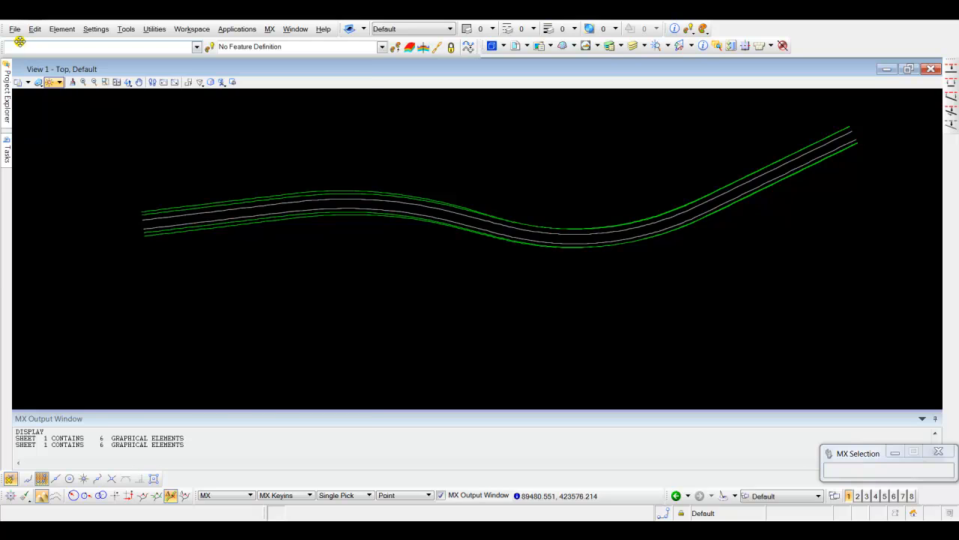
left_click(15, 29)
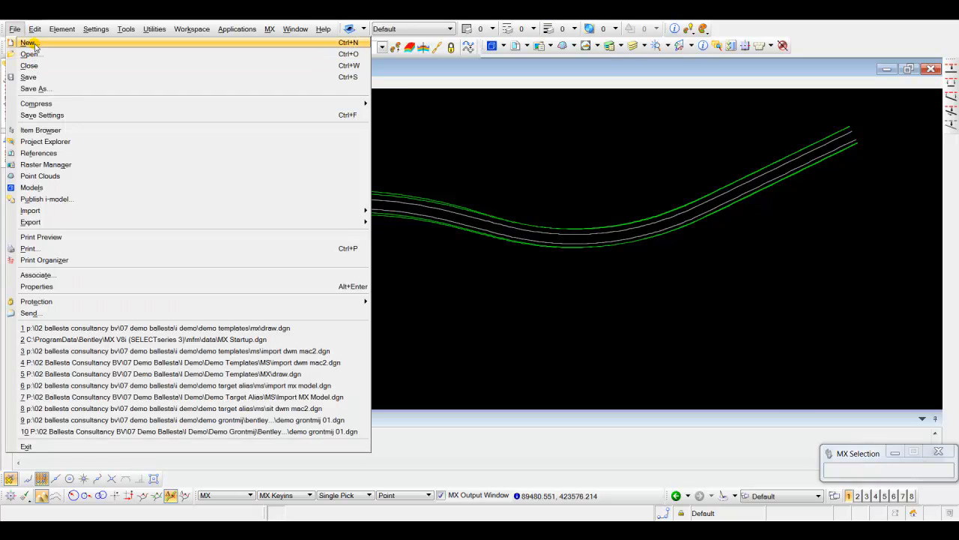
left_click(28, 43)
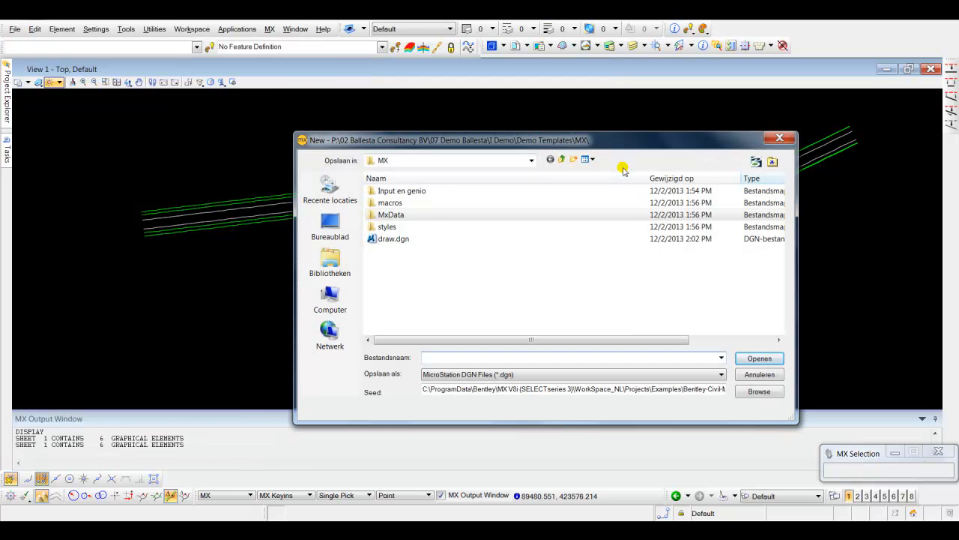
left_click(561, 159)
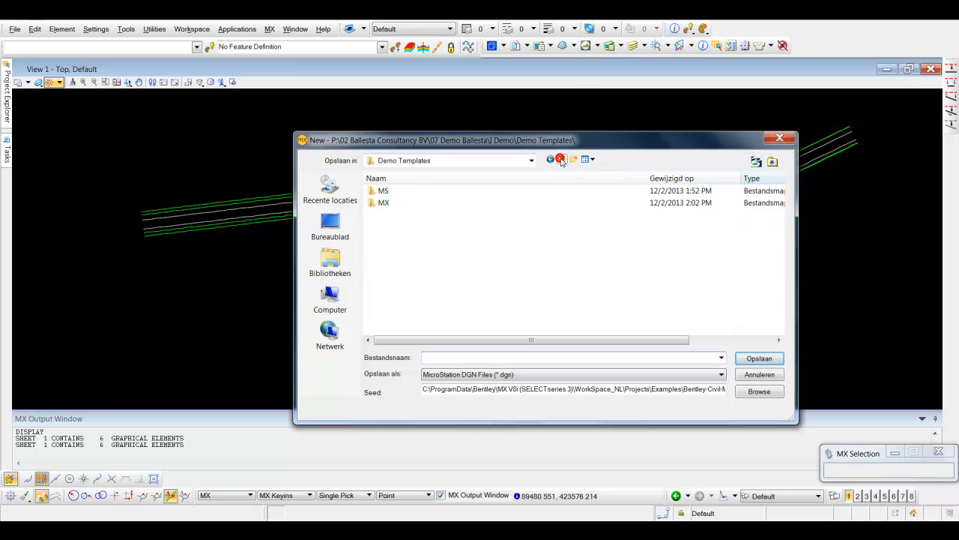
double_click(381, 192)
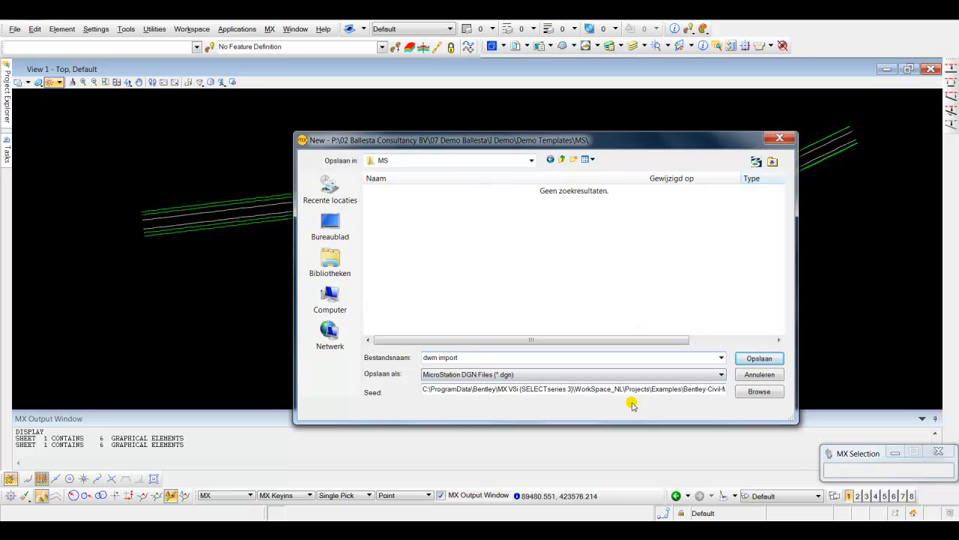
left_click(753, 391)
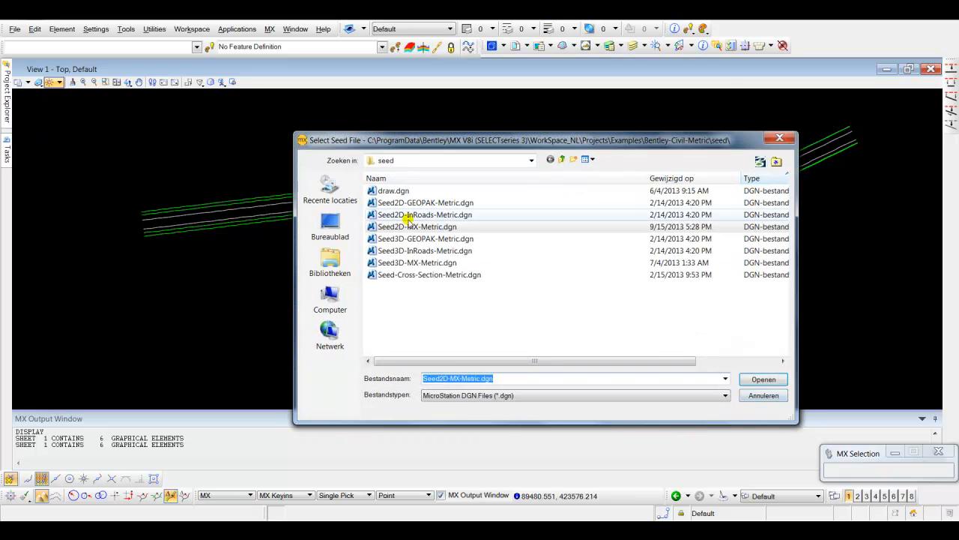
left_click(761, 380)
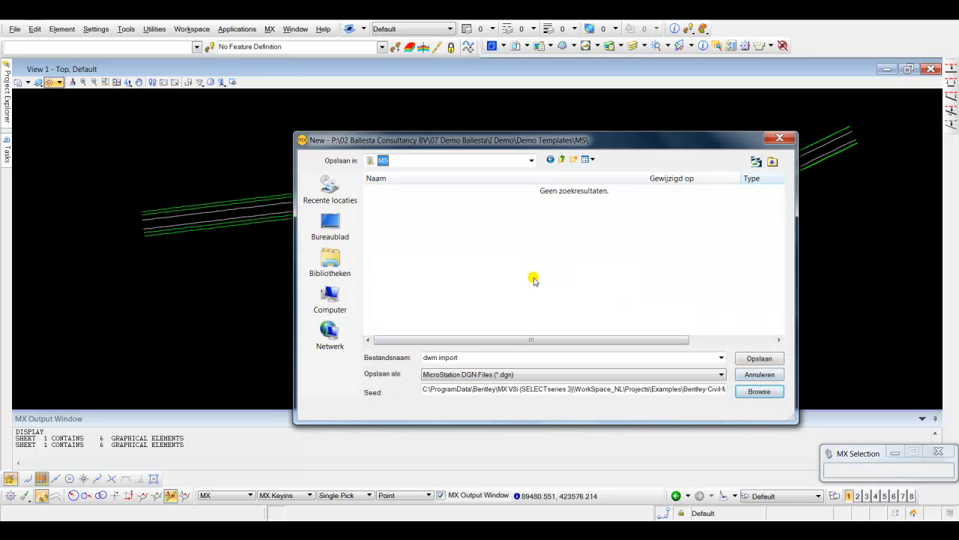
double_click(483, 357)
left_click(757, 357)
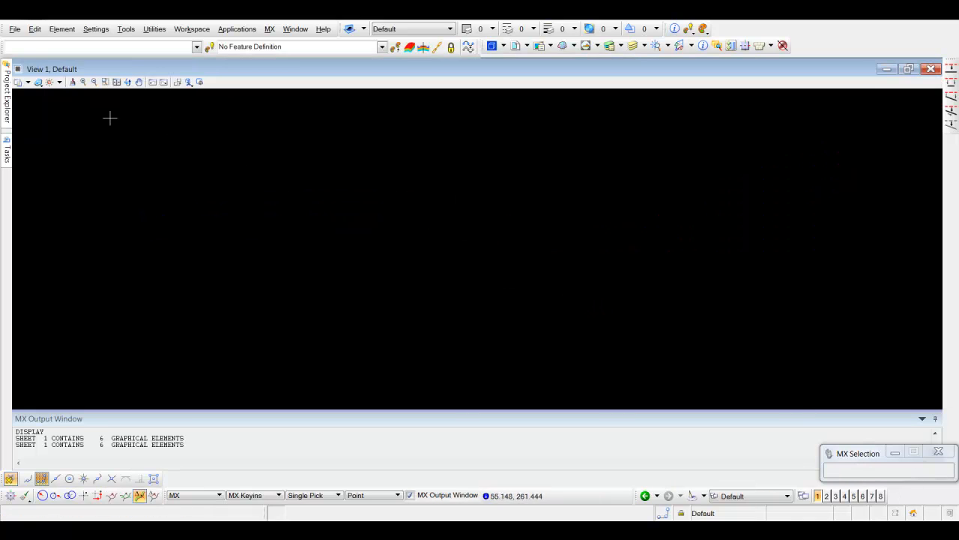
Review the element categories under the new file's Civil Model in Project Explorer, and close the explorer
mouse_move(7, 96)
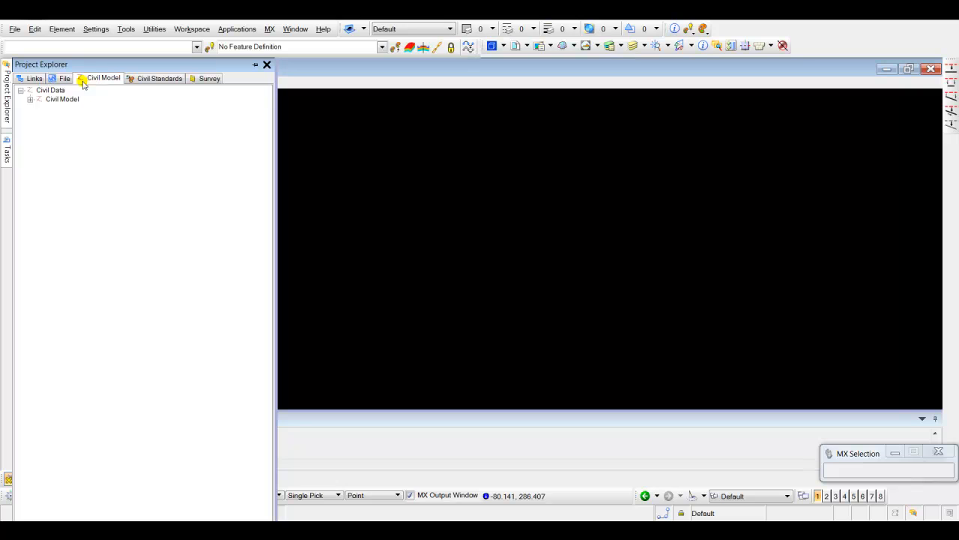
left_click(29, 99)
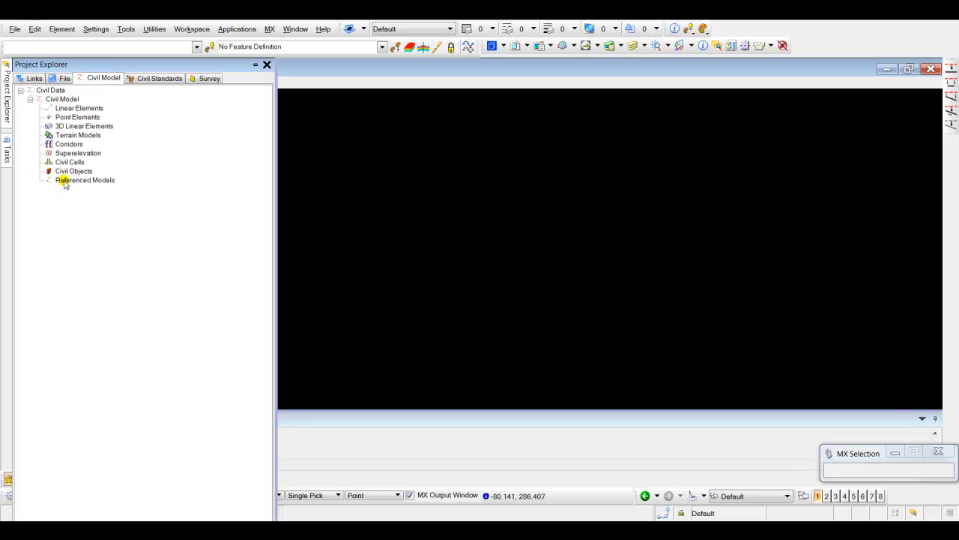
left_click(29, 99)
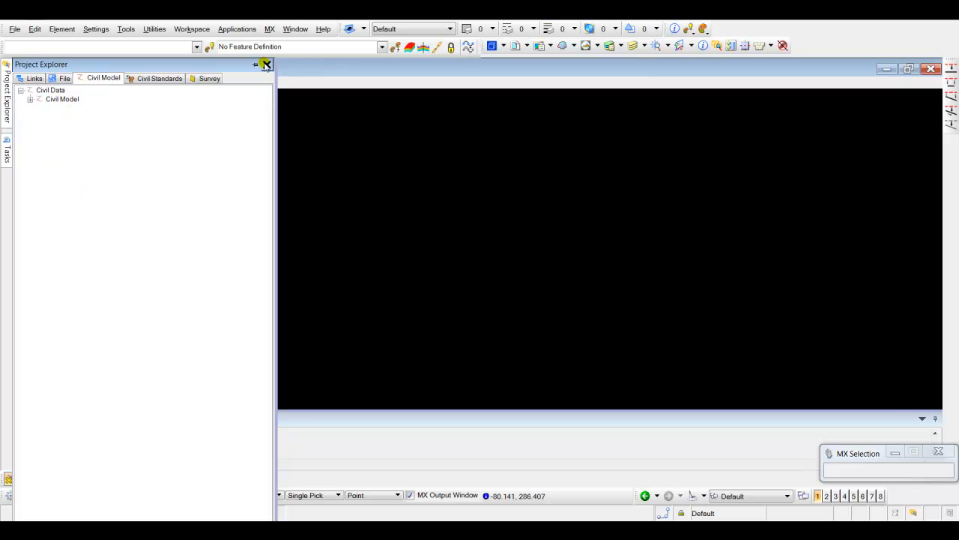
left_click(266, 65)
Keep the Civil Tools tasks docked open and expand the General Geometry tools
left_click(145, 65)
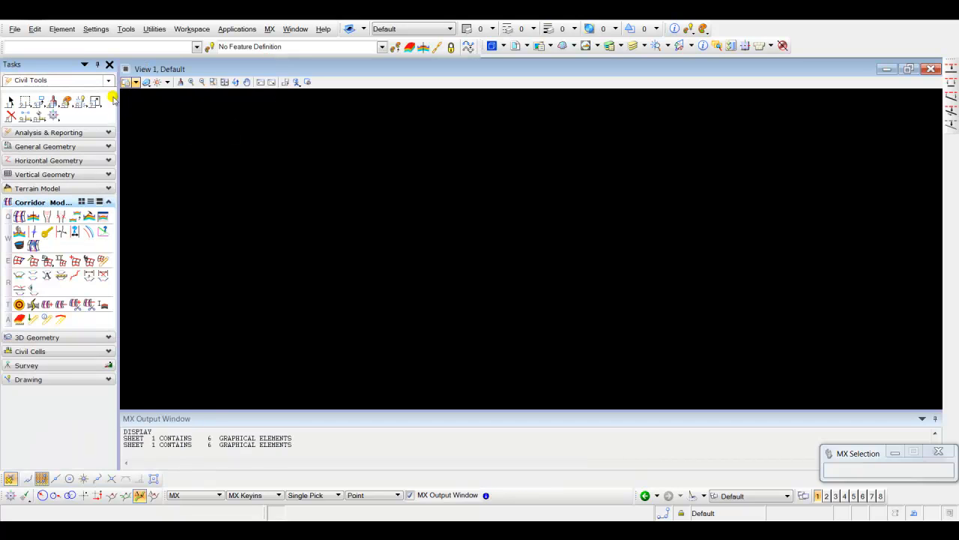
left_click(97, 65)
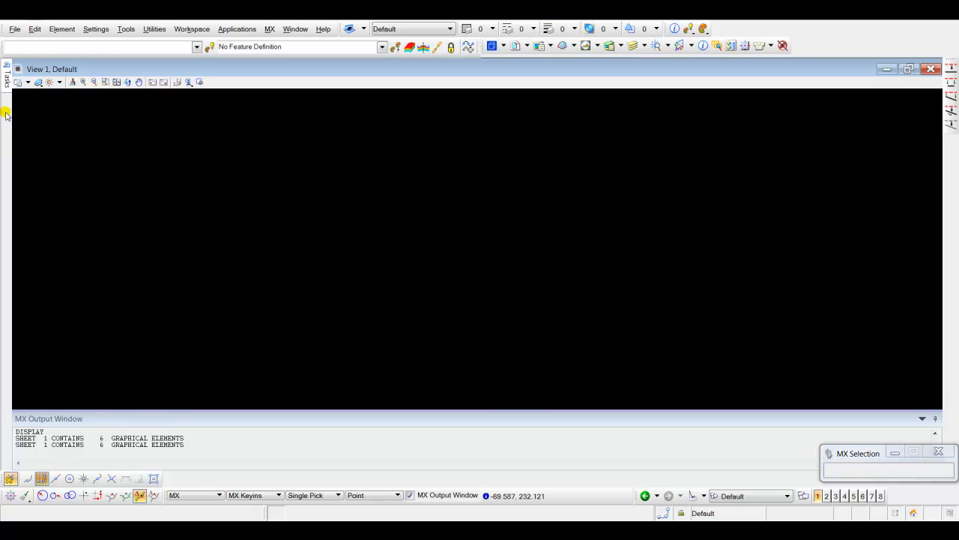
mouse_move(7, 85)
left_click(145, 65)
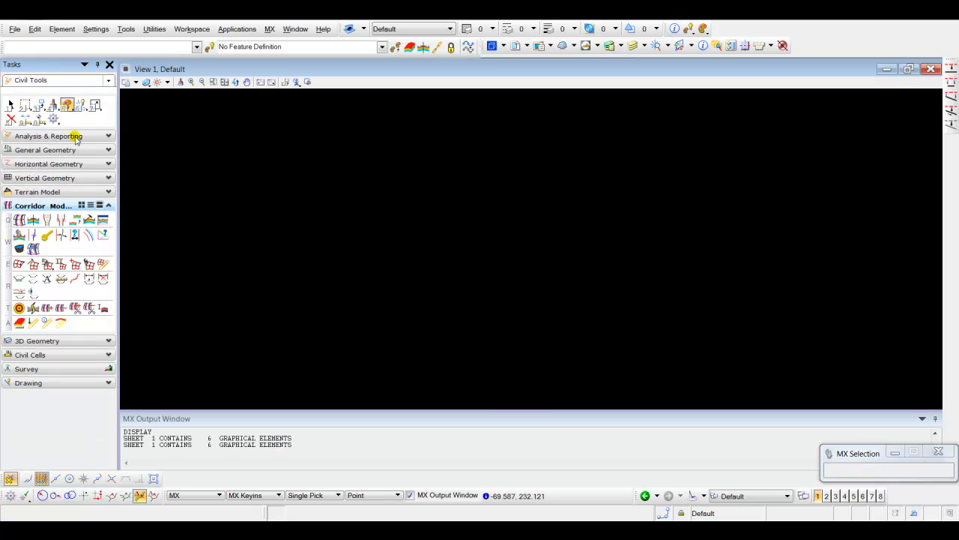
left_click(45, 150)
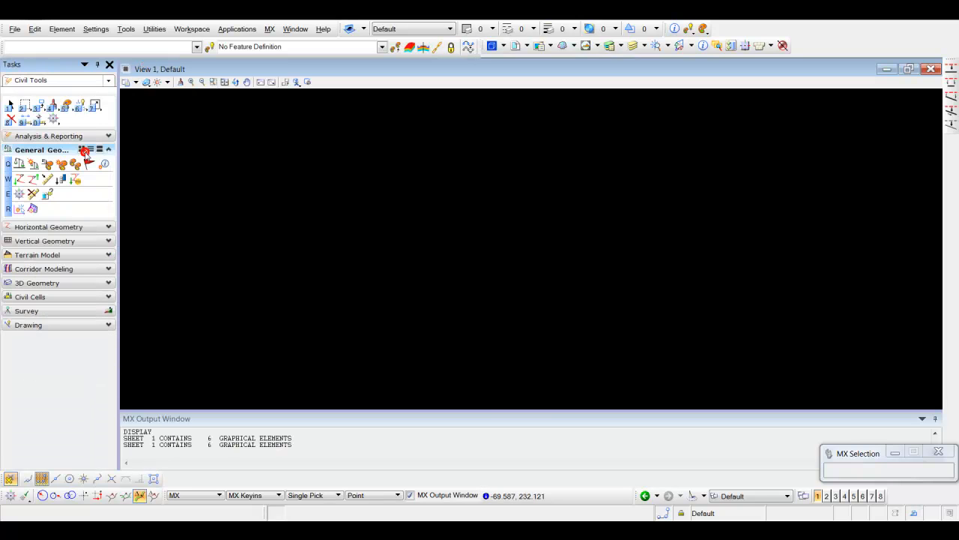
Import all DWM MAC2 geometry from the MX models with Create Civil Rules enabled, and fit it in the view
left_click(74, 180)
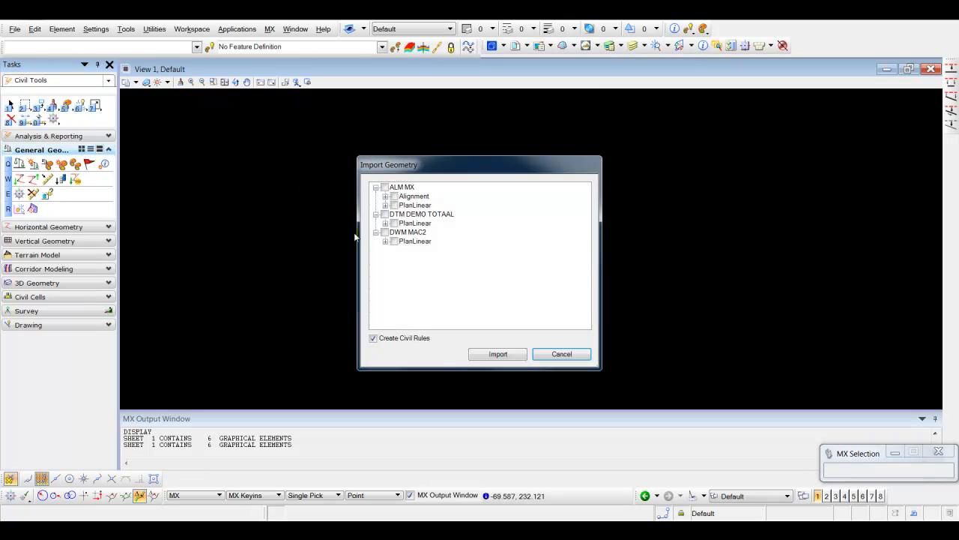
left_click(384, 232)
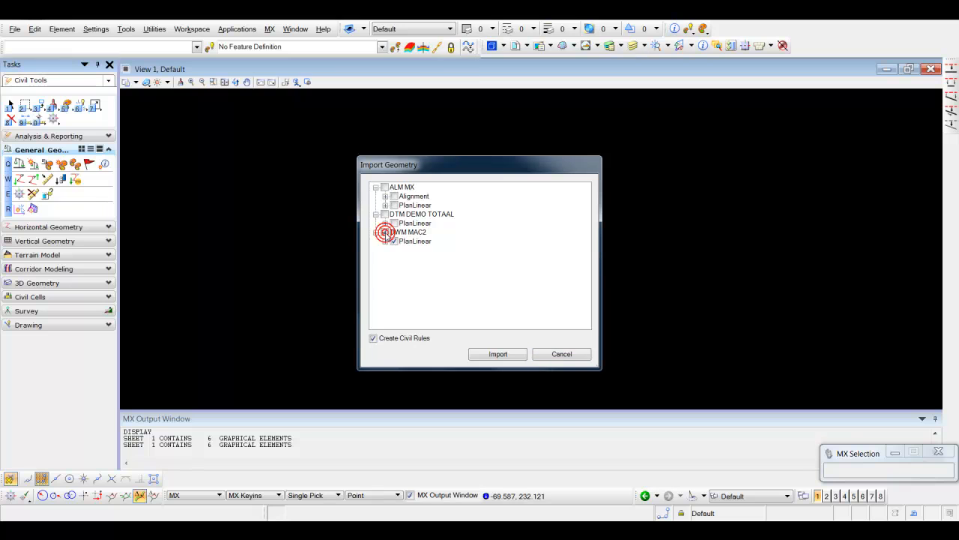
left_click(501, 355)
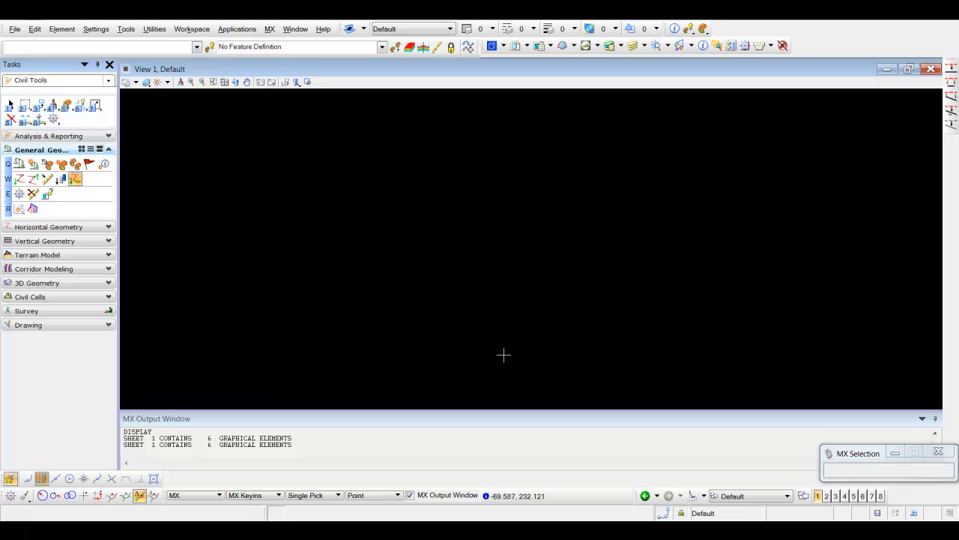
left_click(224, 82)
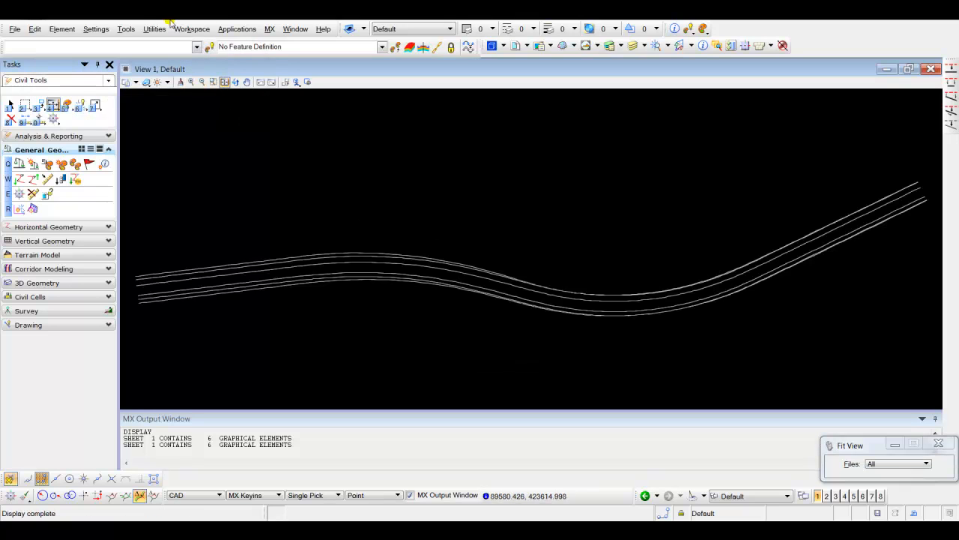
Make DWM MAC2 the current model, undo the geometry import, and import all DWM MAC2 geometry again with Create Civil Rules enabled
left_click(196, 48)
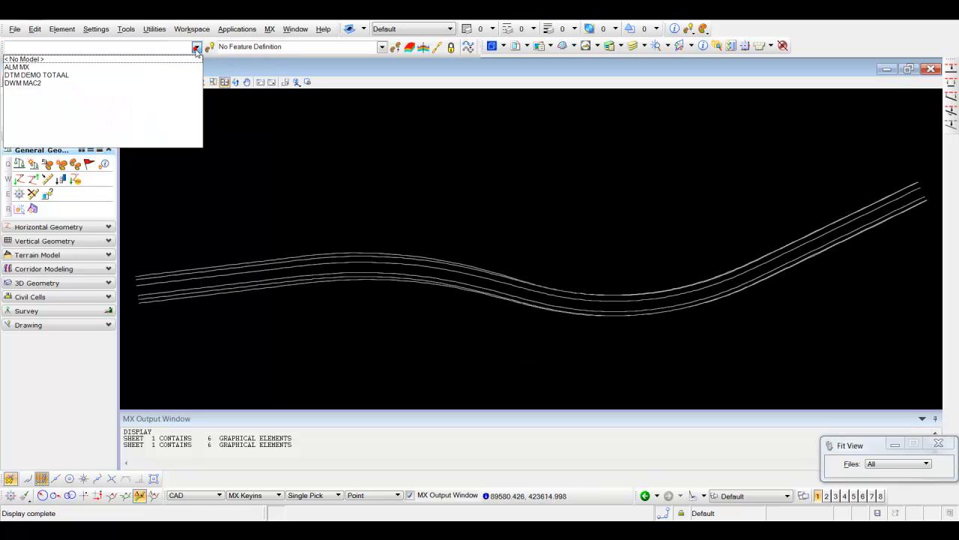
left_click(24, 84)
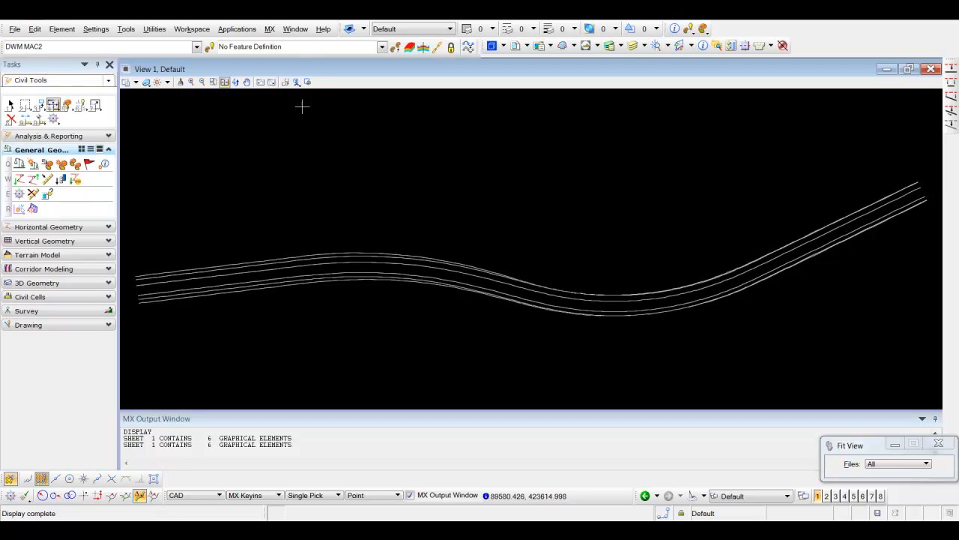
key("ctrl+z")
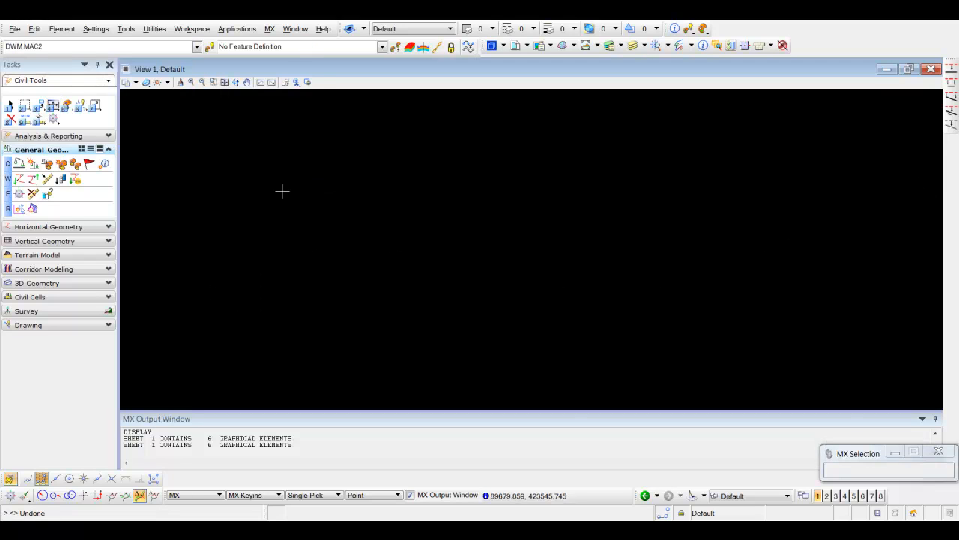
left_click(76, 181)
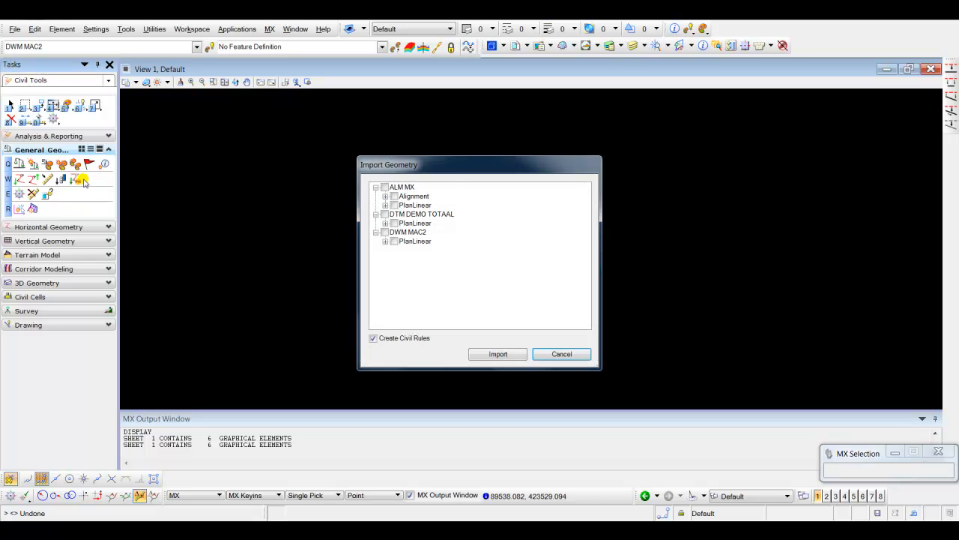
left_click(384, 232)
left_click(498, 354)
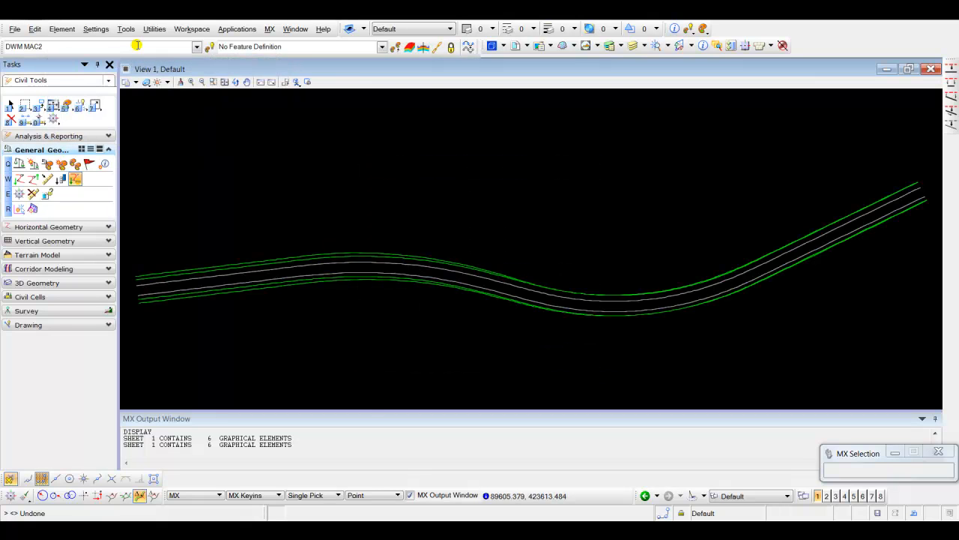
left_click(159, 81)
left_click(311, 279)
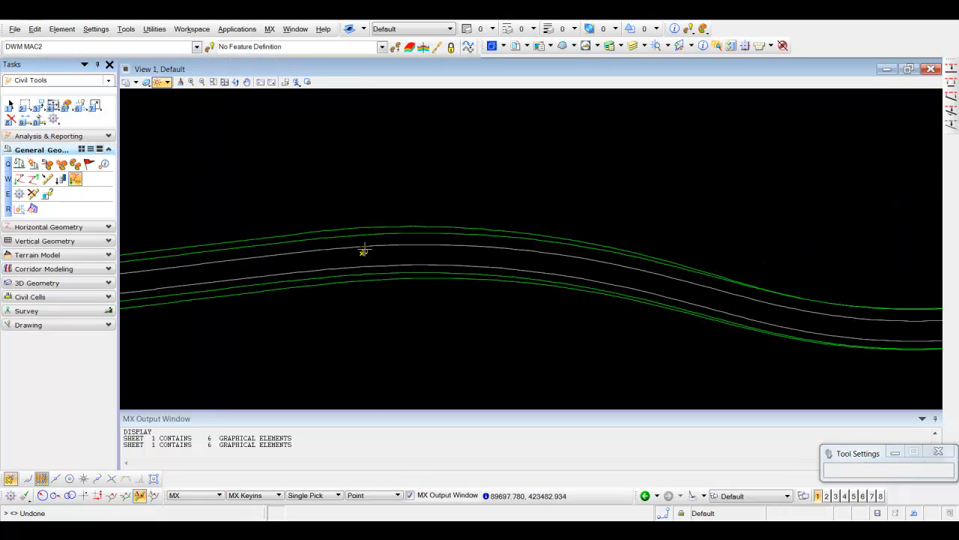
scroll(383, 252, "down", 3)
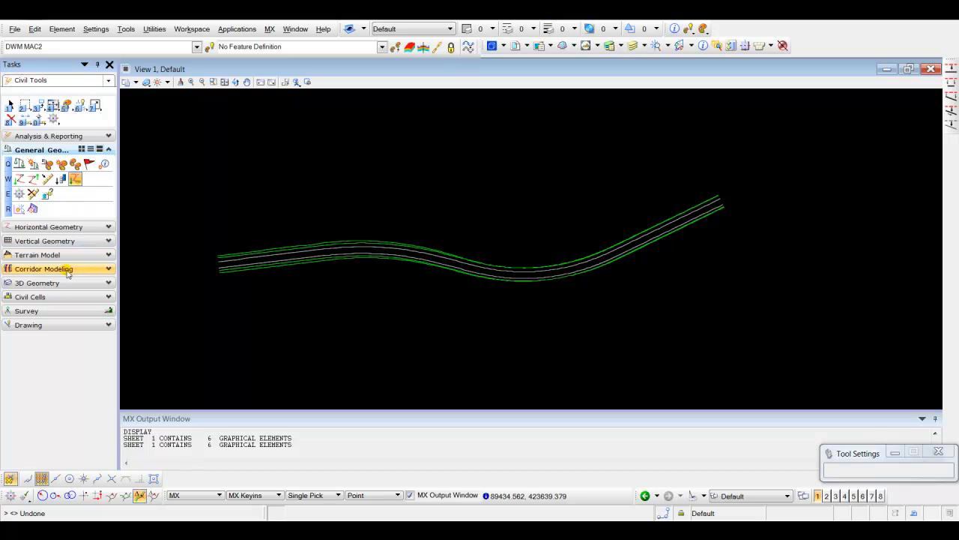
middle_click_drag(274, 270, 293, 248)
scroll(293, 252, "up", 1)
key("Escape")
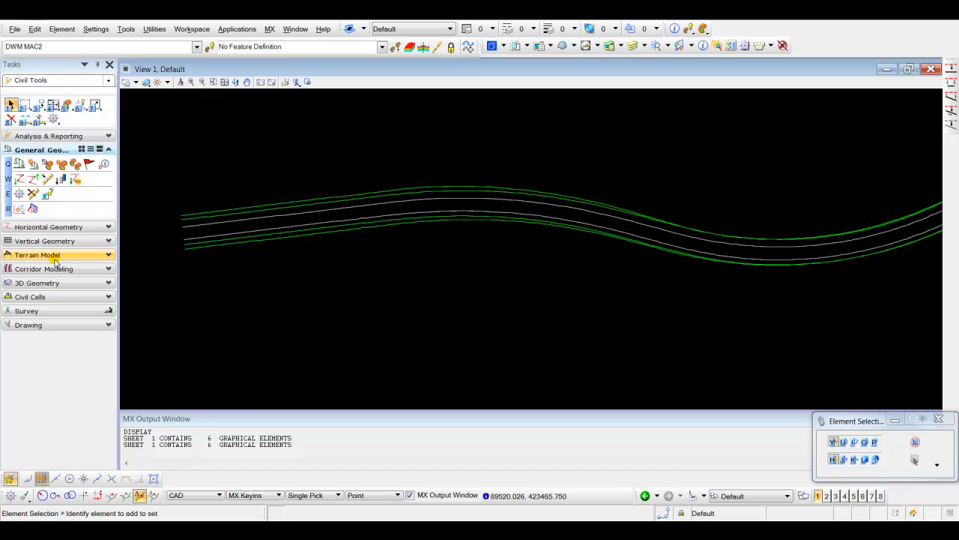
Set up a terrain model from elements with Break Line as the feature type and Max Triangle Length as the edge method
left_click(108, 254)
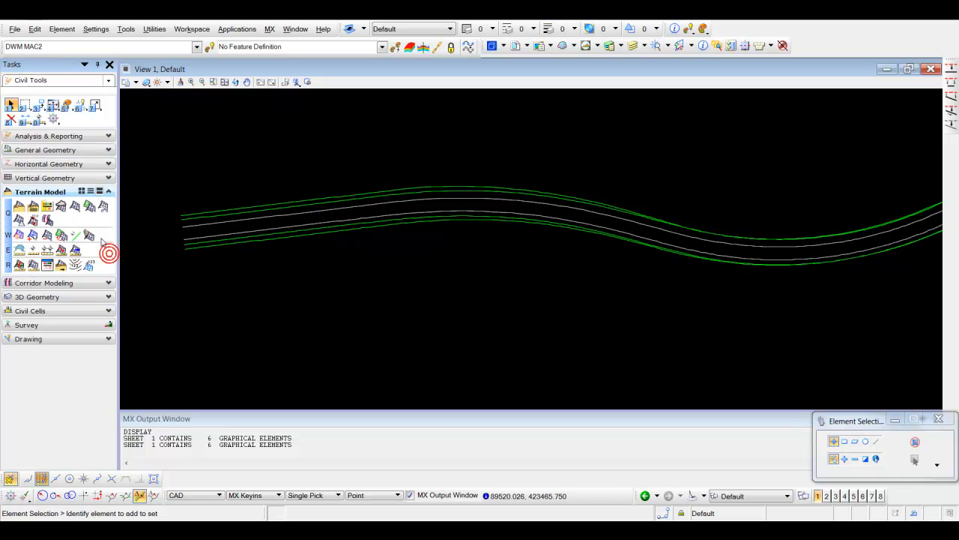
left_click(75, 205)
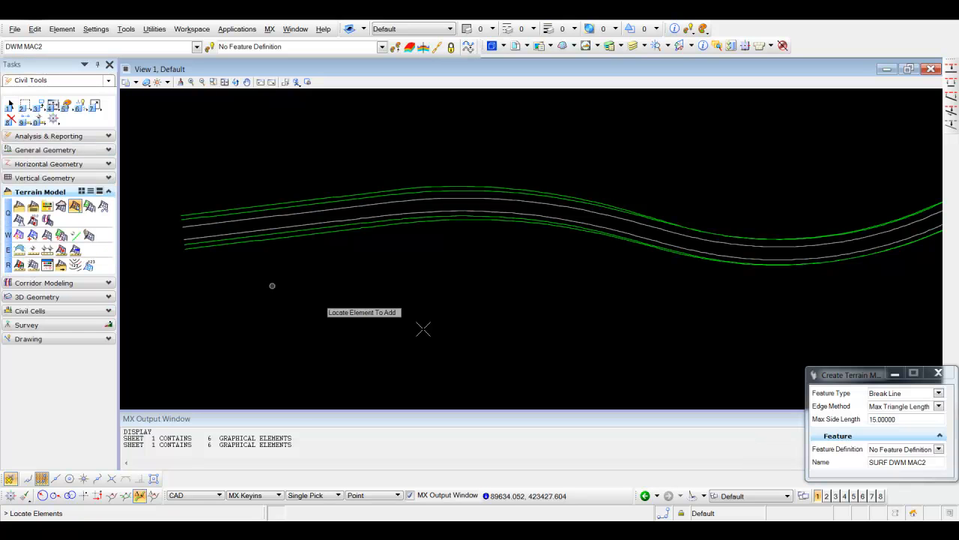
left_click_drag(868, 375, 631, 334)
left_click_drag(249, 297, 272, 296)
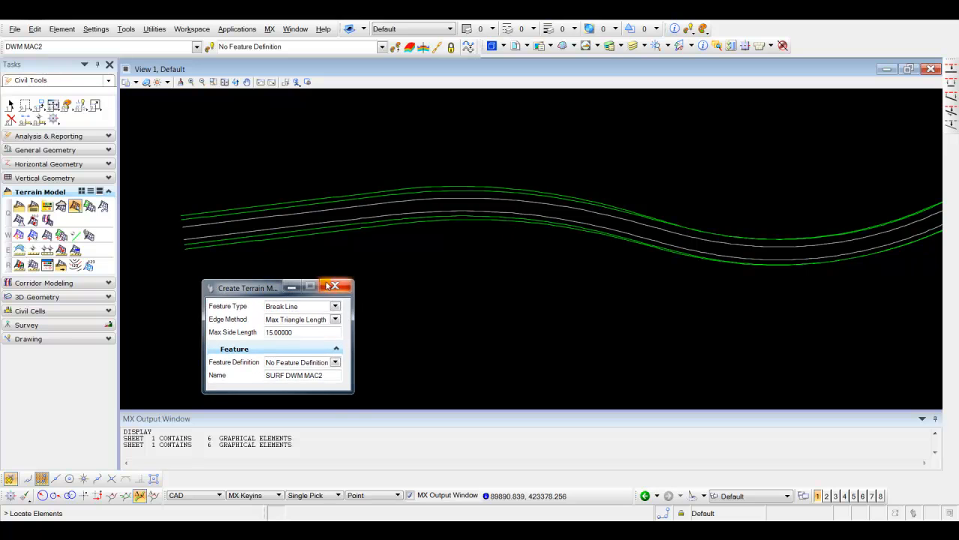
left_click(335, 307)
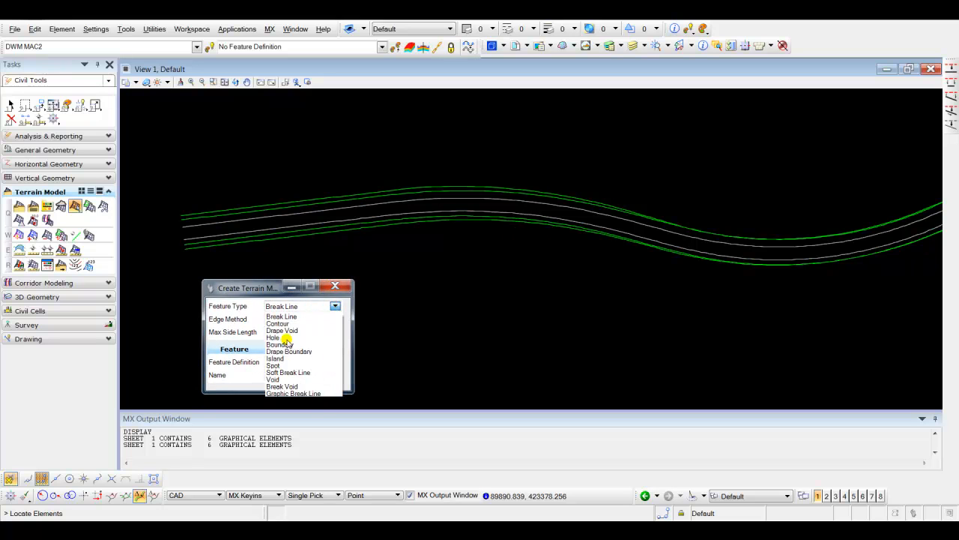
left_click(313, 316)
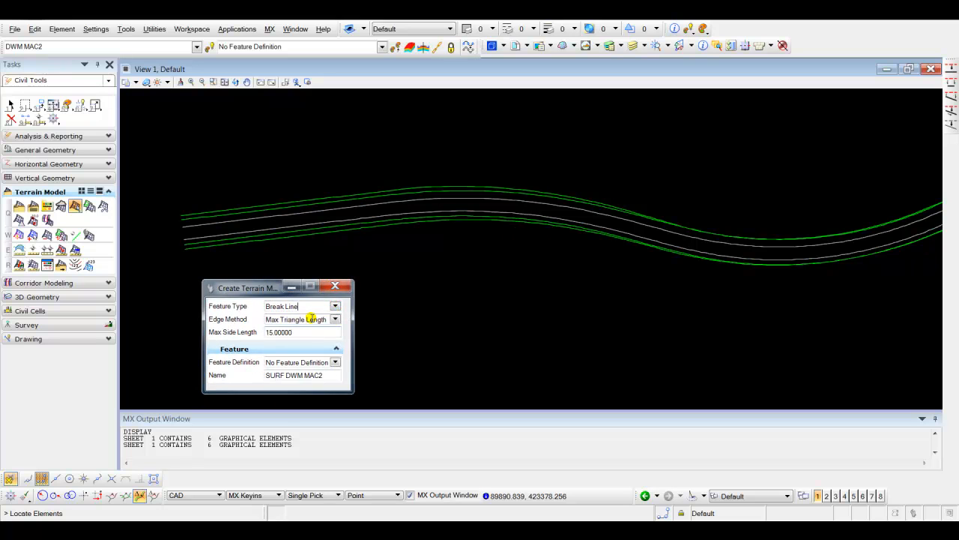
left_click_drag(268, 292, 299, 272)
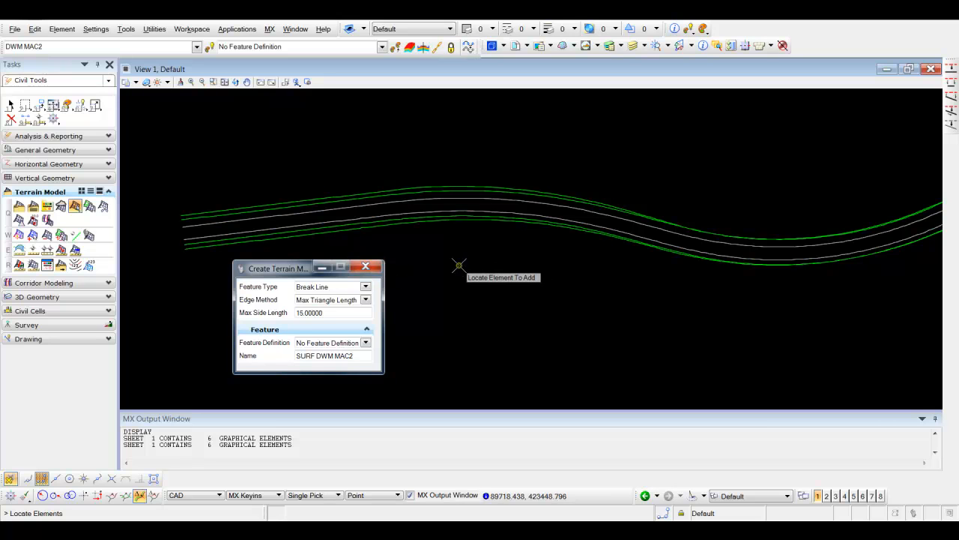
Create the terrain model SURF DWM MAC2 from all the road strings, accepting the maximum side length of 15
left_click(469, 186)
left_click(472, 198)
left_click(473, 210)
left_click(476, 216)
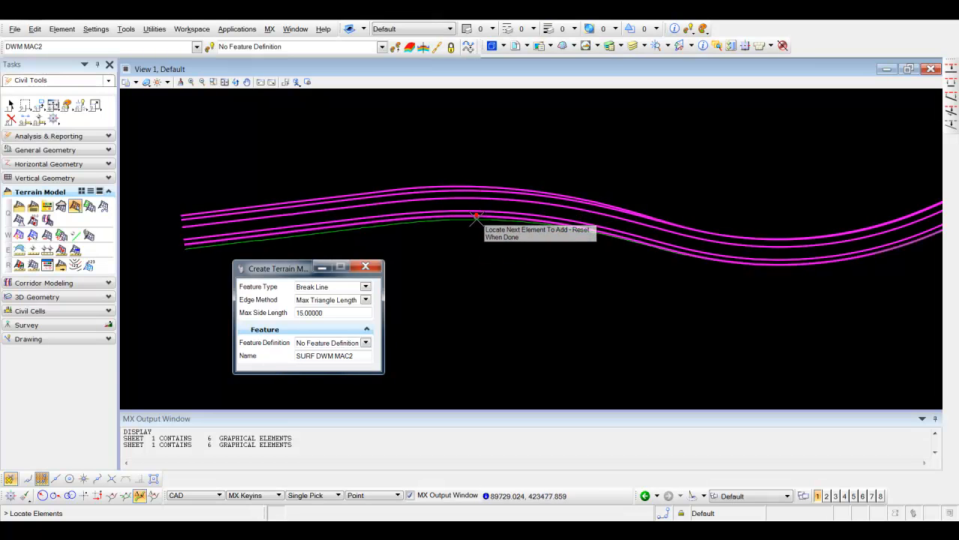
right_click(456, 258)
left_click(456, 259)
left_click(455, 259)
left_click(455, 258)
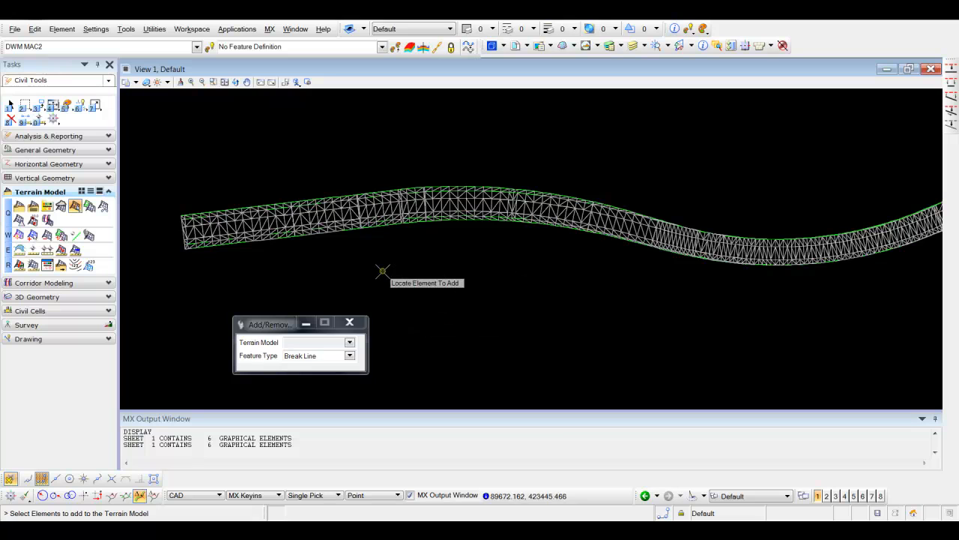
right_click(407, 294)
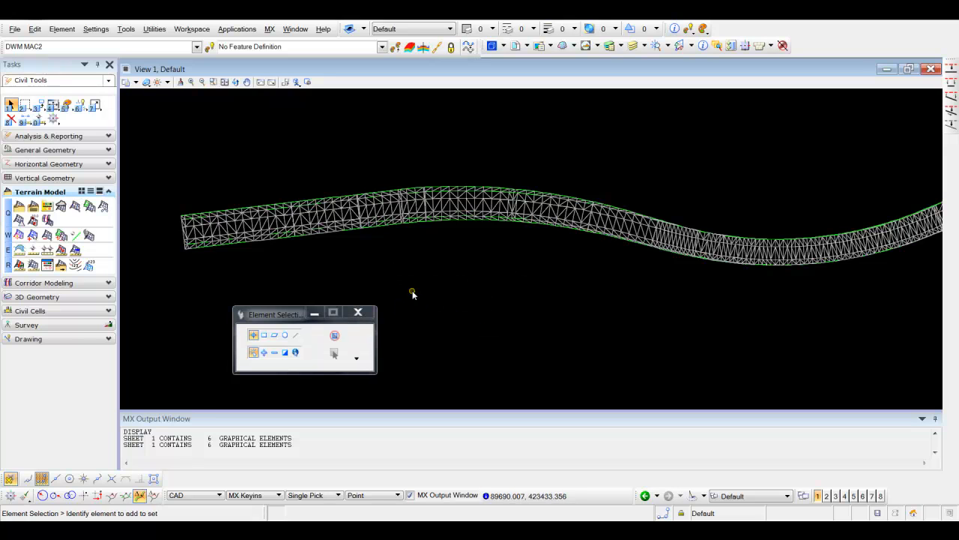
left_click_drag(274, 314, 61, 392)
left_click(464, 226)
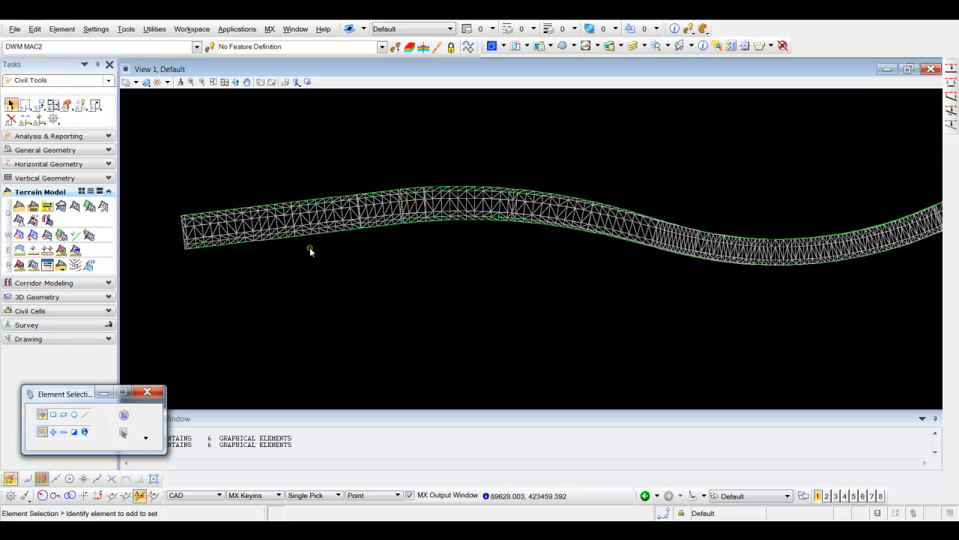
Open View 2 and tile it beside View 1
left_click(826, 495)
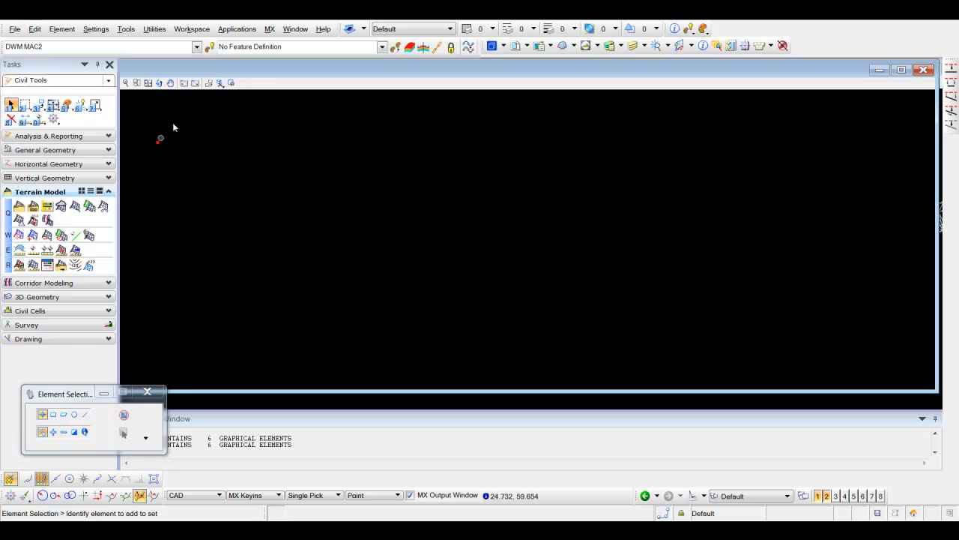
double_click(281, 69)
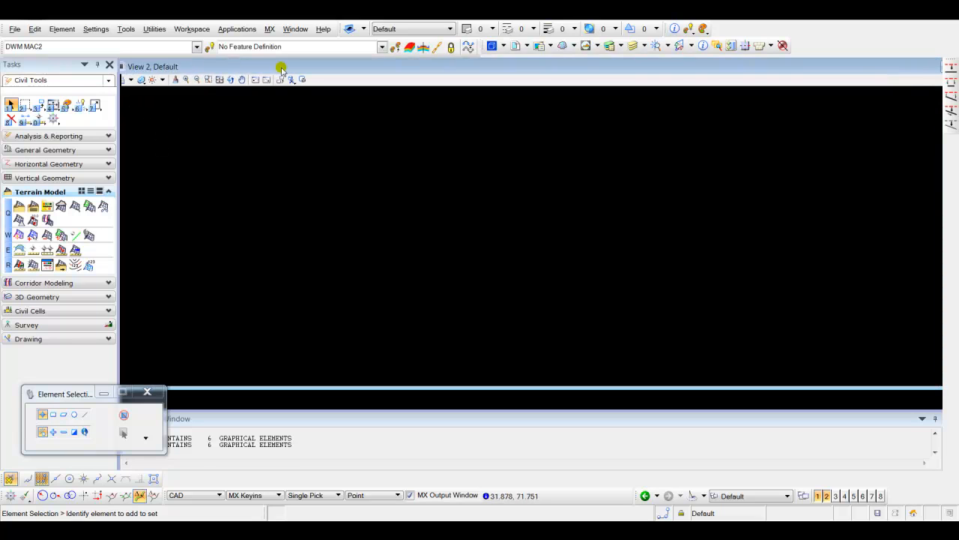
left_click(295, 29)
left_click(302, 66)
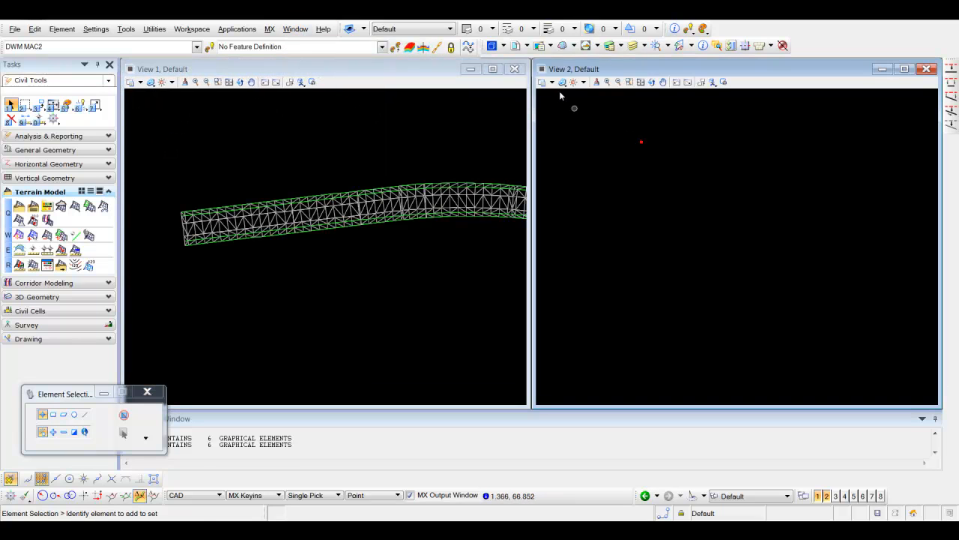
Display the Default-3D-1 model in View 2 and bring the road terrain into view
left_click(542, 82)
left_click(642, 332)
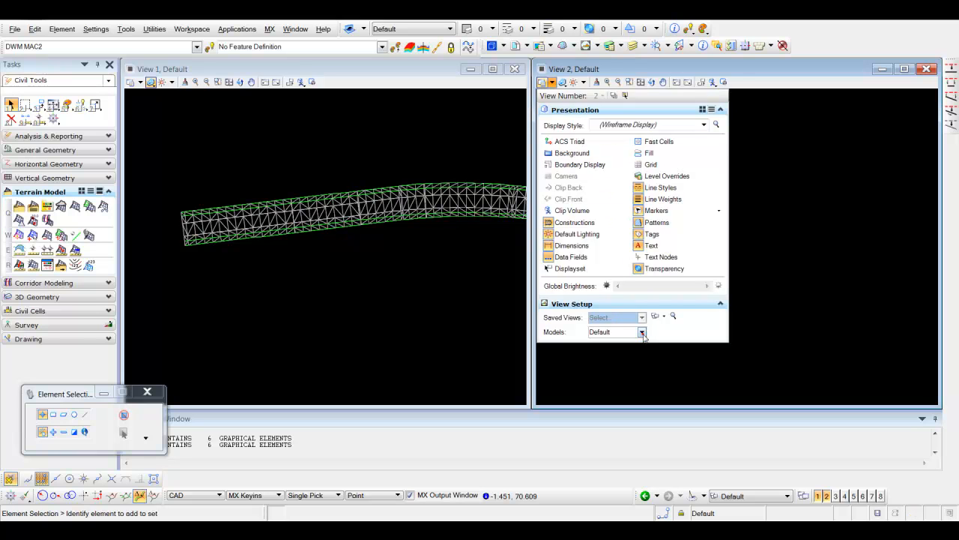
left_click(623, 367)
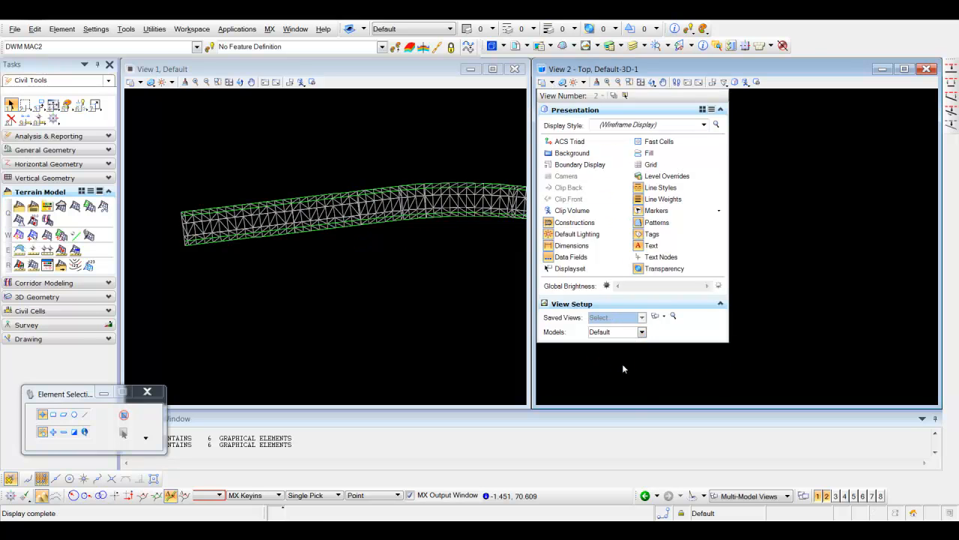
middle_click_drag(645, 330, 645, 225)
scroll(643, 201, "up", 3)
Rotate View 2 into a 3D perspective and examine the terrain triangles and the ALC2 and ARC2 strings
left_click(651, 82)
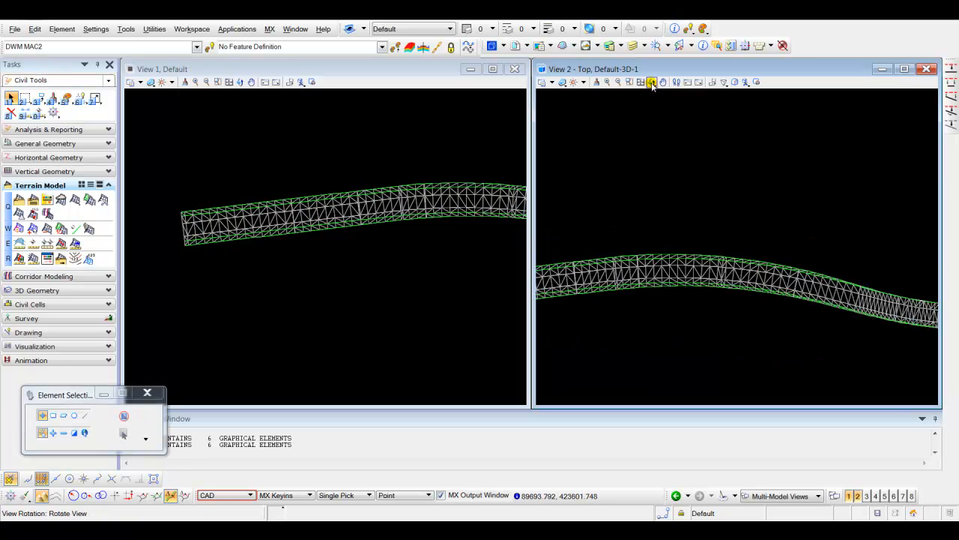
left_click(725, 259)
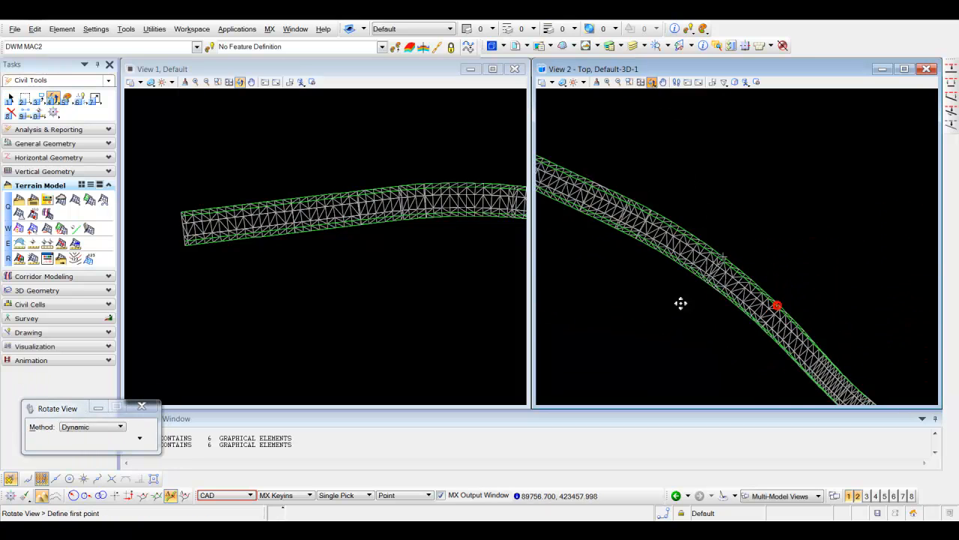
left_click(636, 191)
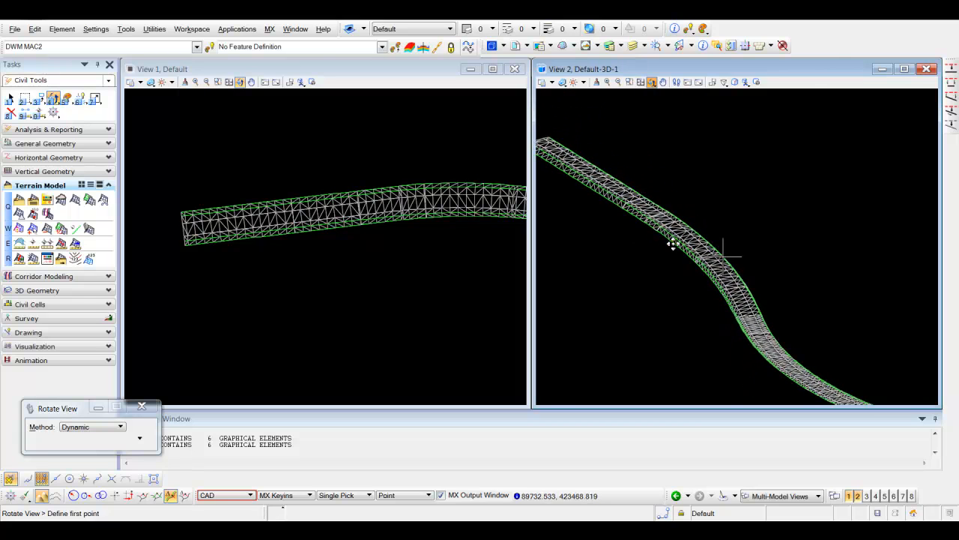
scroll(697, 228, "up", 3)
right_click(620, 241)
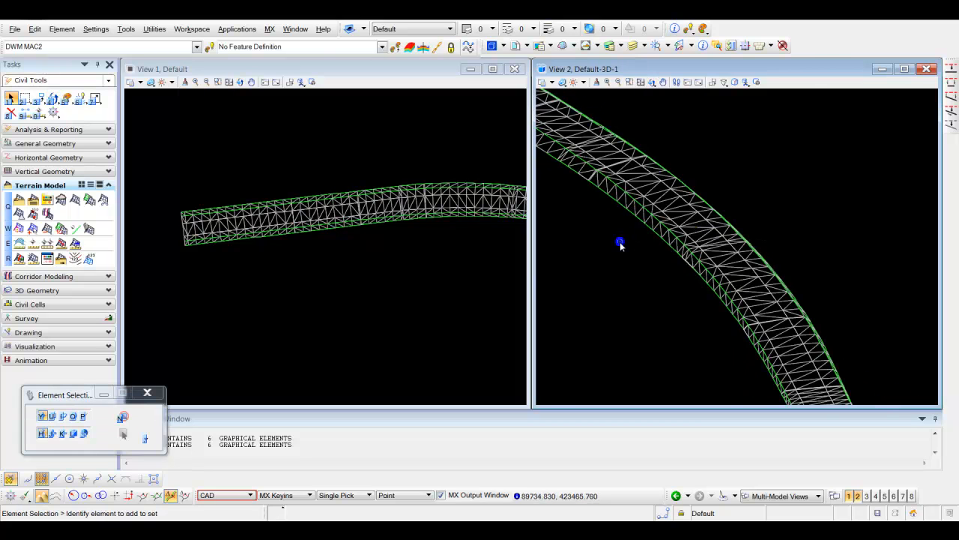
scroll(614, 176, "up", 3)
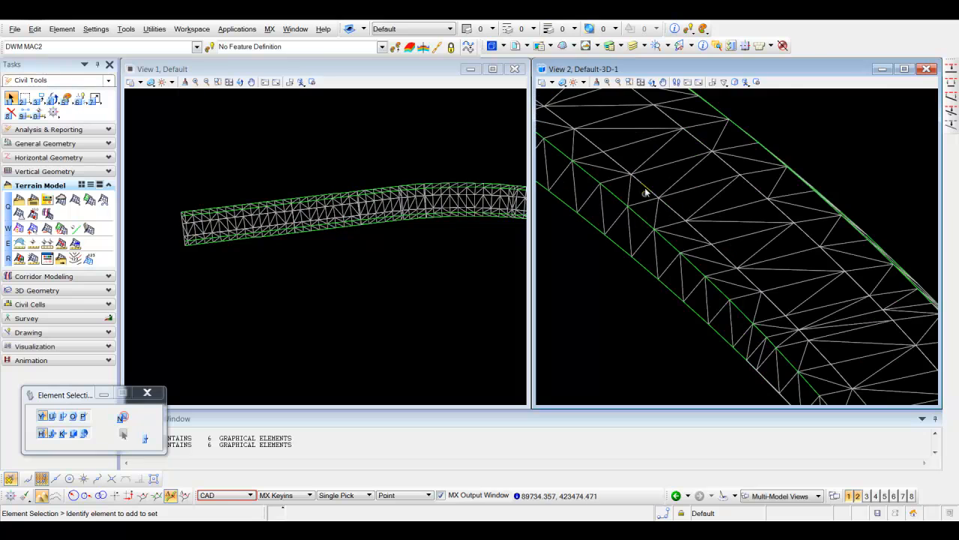
mouse_move(649, 191)
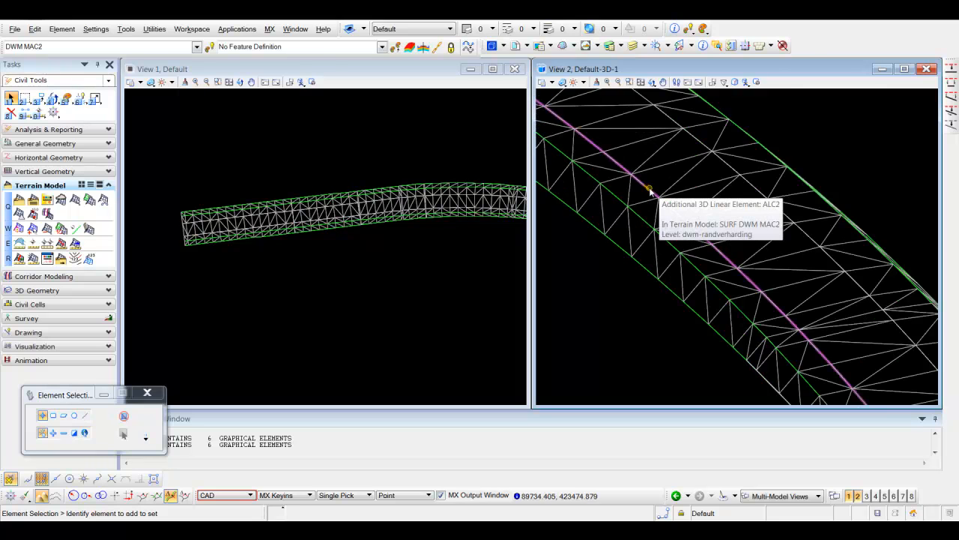
mouse_move(724, 165)
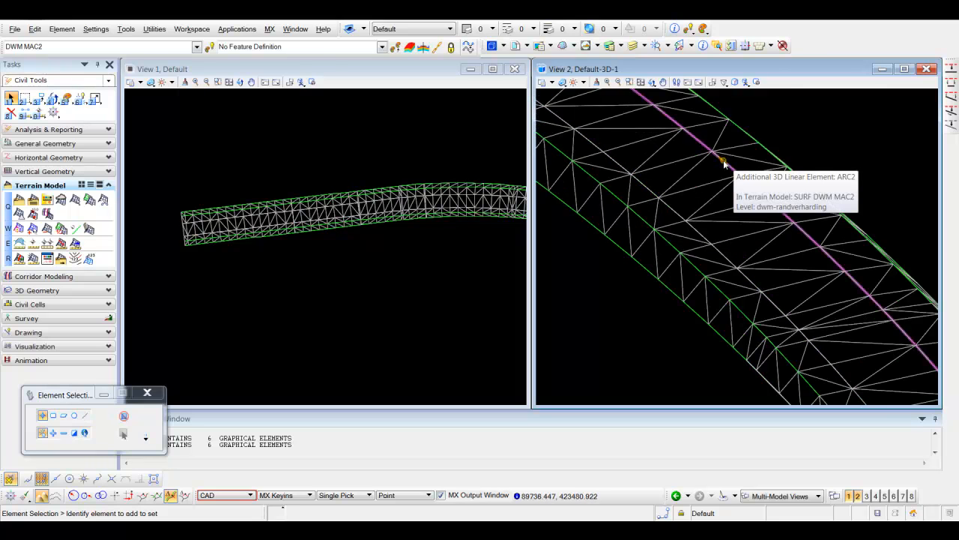
scroll(724, 165, "down", 2)
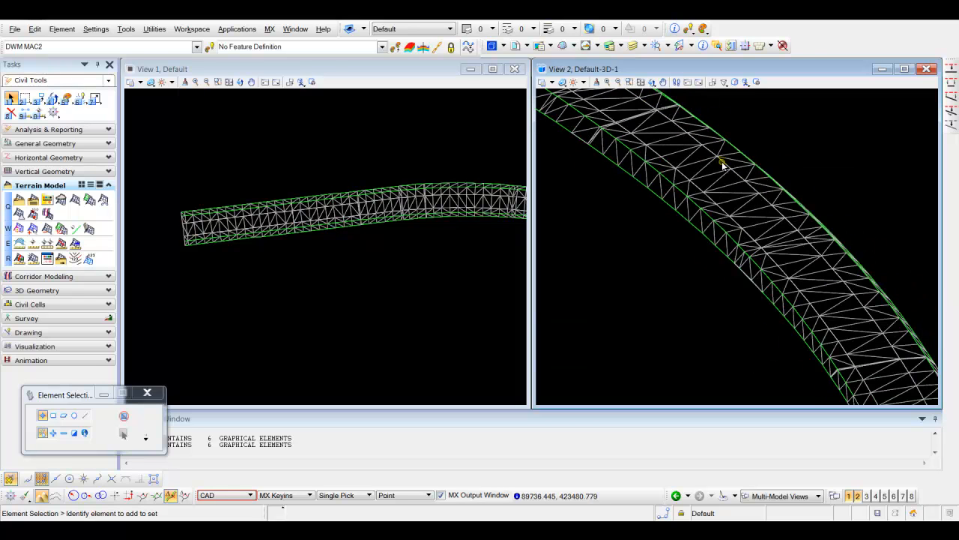
scroll(724, 165, "down", 1)
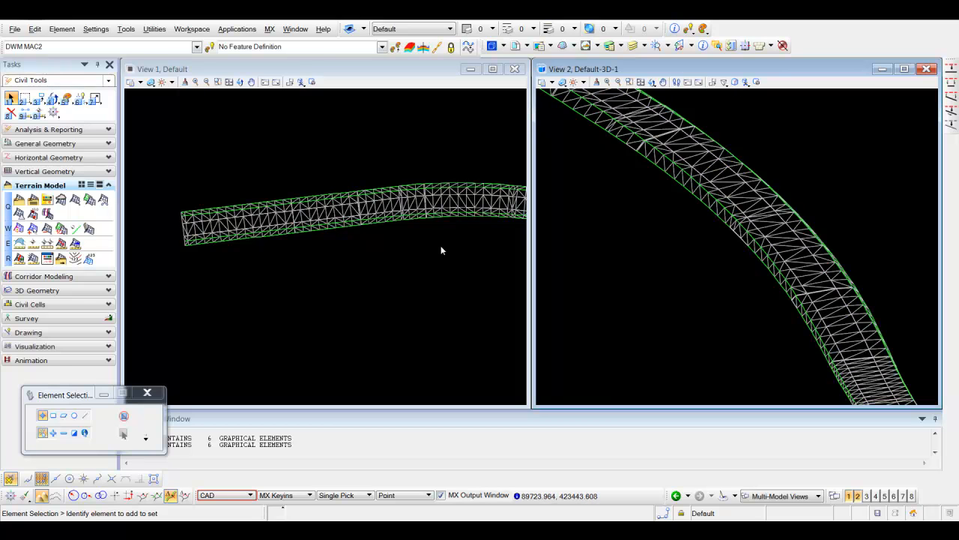
Activate View 1 and make ALM MX the current model
middle_click_drag(400, 237, 377, 251)
scroll(377, 251, "down", 2)
left_click(373, 258)
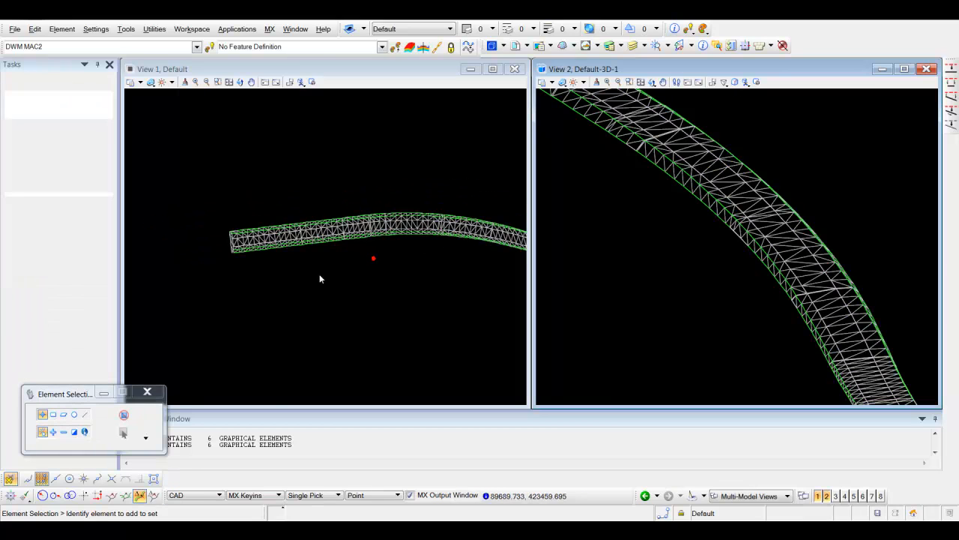
left_click(196, 47)
left_click(23, 67)
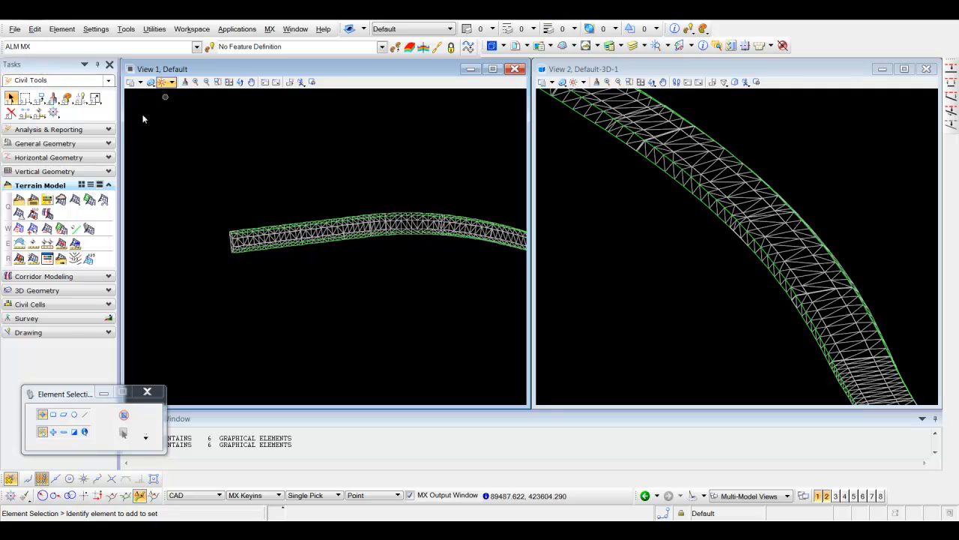
Import only the GAC2 alignment from the ALM MX alm-masterstring group with Create Civil Rules enabled
left_click(109, 143)
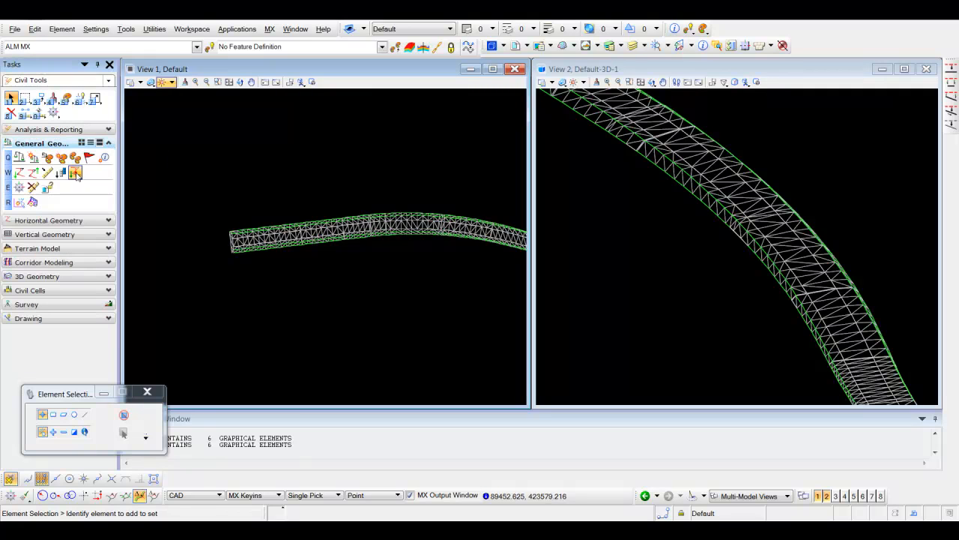
left_click(75, 172)
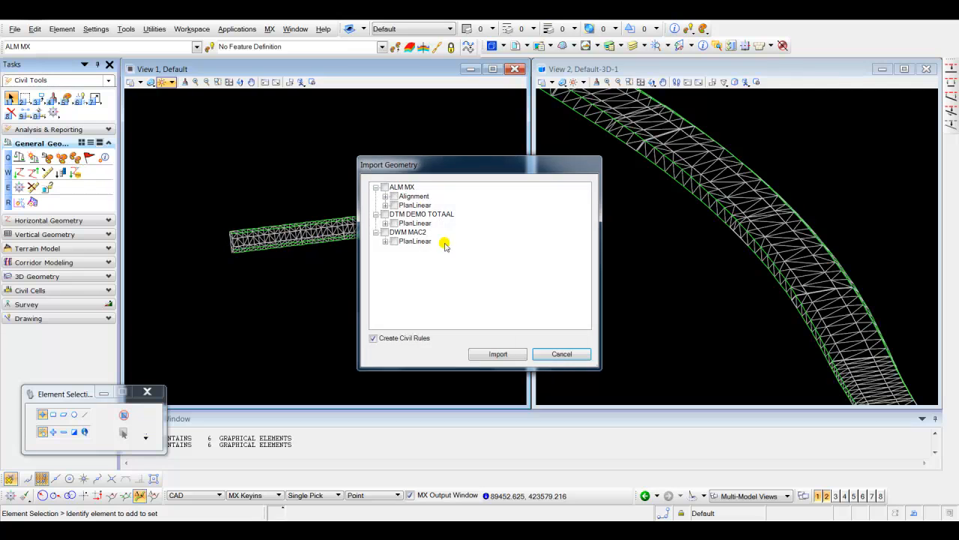
left_click(385, 196)
left_click(394, 205)
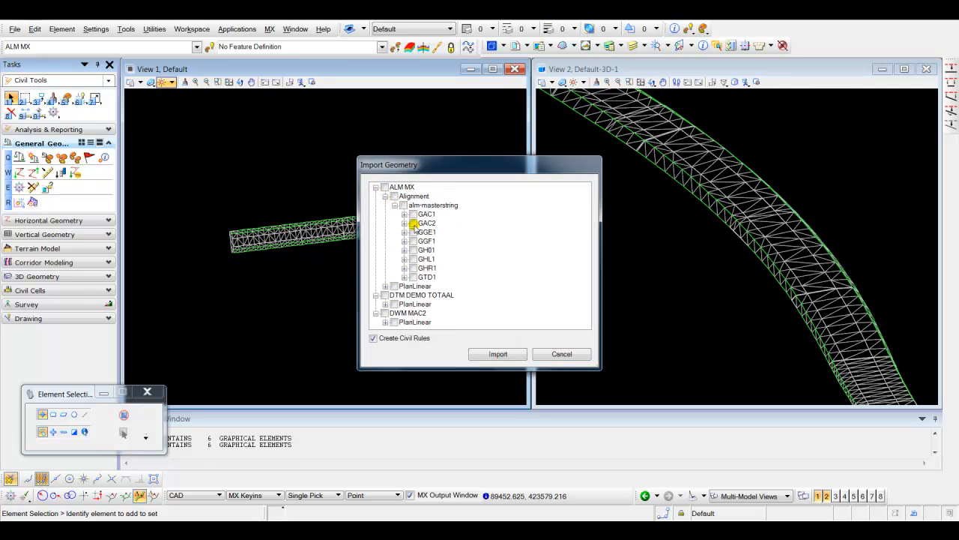
left_click(413, 223)
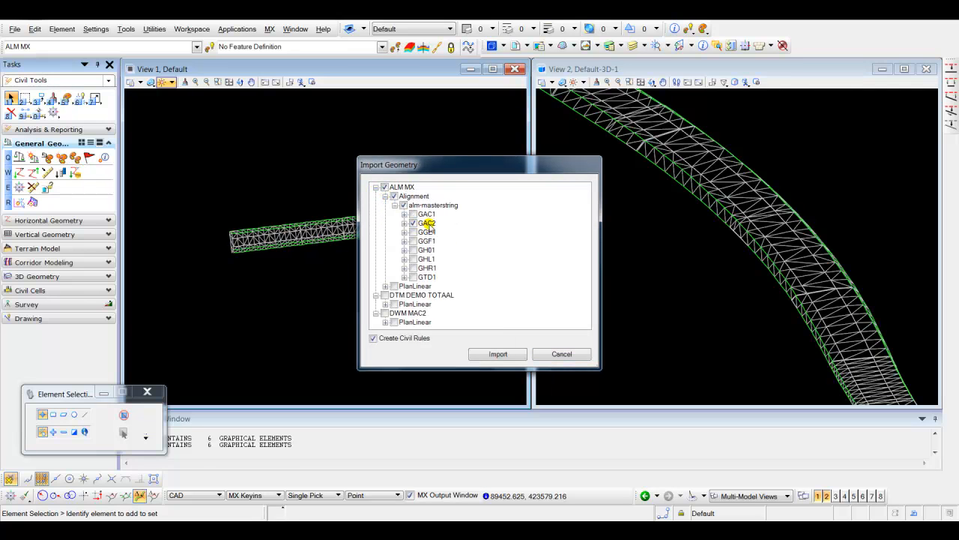
left_click(514, 357)
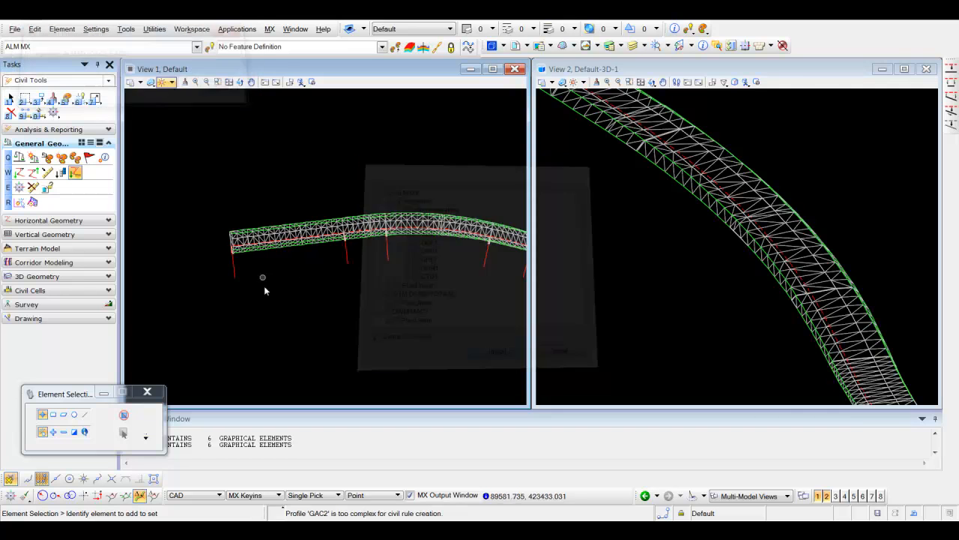
Examine the imported GAC2 alignment along the road terrain in View 1, rotating the view to follow it
scroll(334, 251, "up", 5)
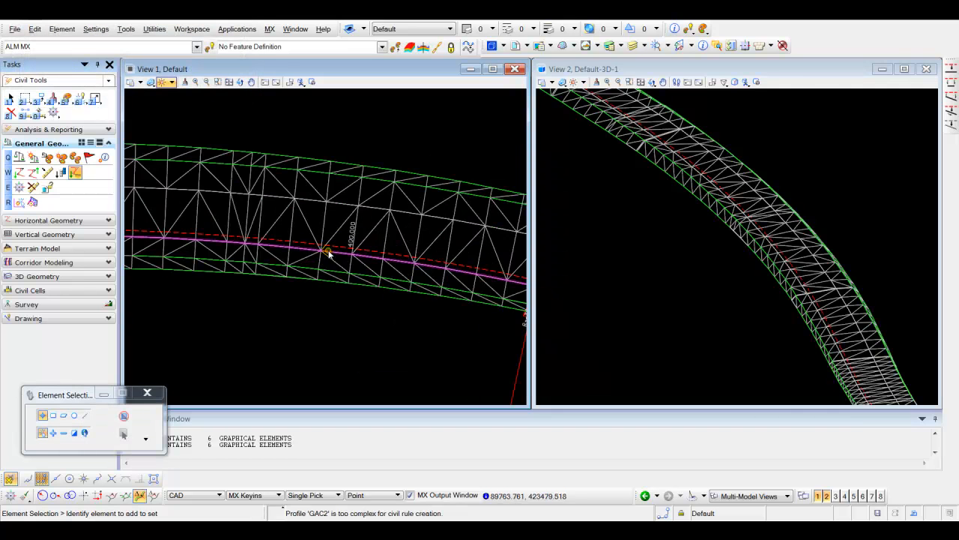
scroll(576, 193, "down", 4)
scroll(394, 301, "down", 3)
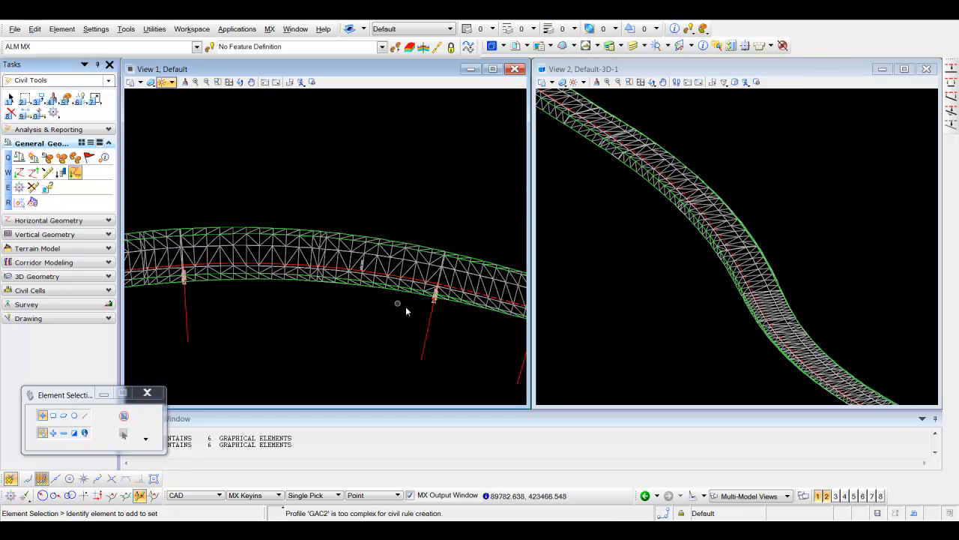
scroll(321, 243, "down", 2)
middle_click_drag(340, 280, 346, 343, "shift")
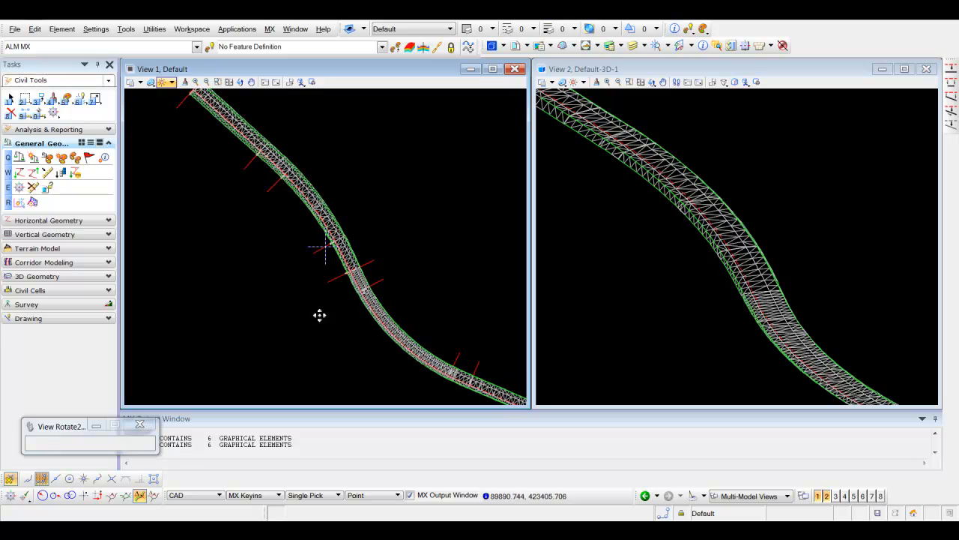
scroll(320, 242, "up", 5)
middle_click_drag(281, 226, 266, 263)
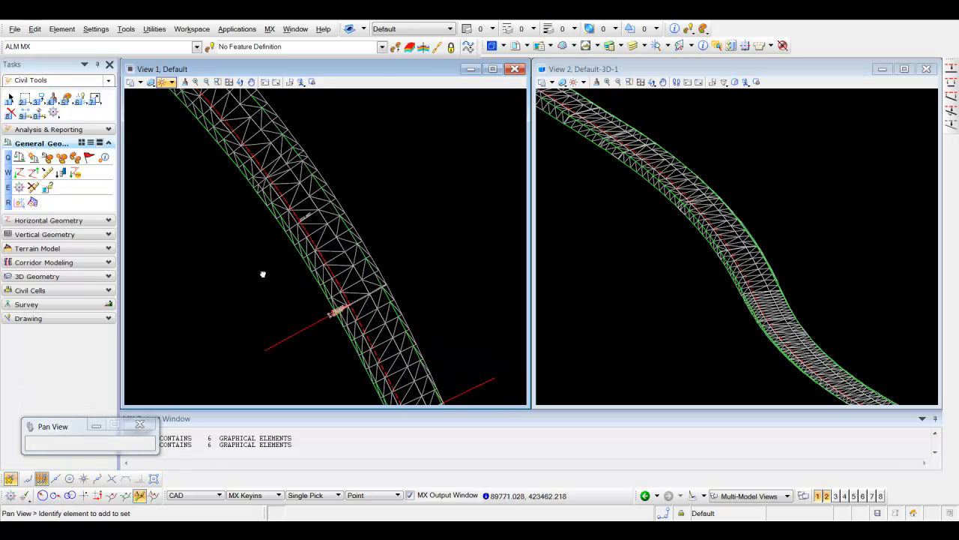
Create a corridor named "afrit dwm mac2" on the GAC2 baseline, using its active profile
left_click(67, 262)
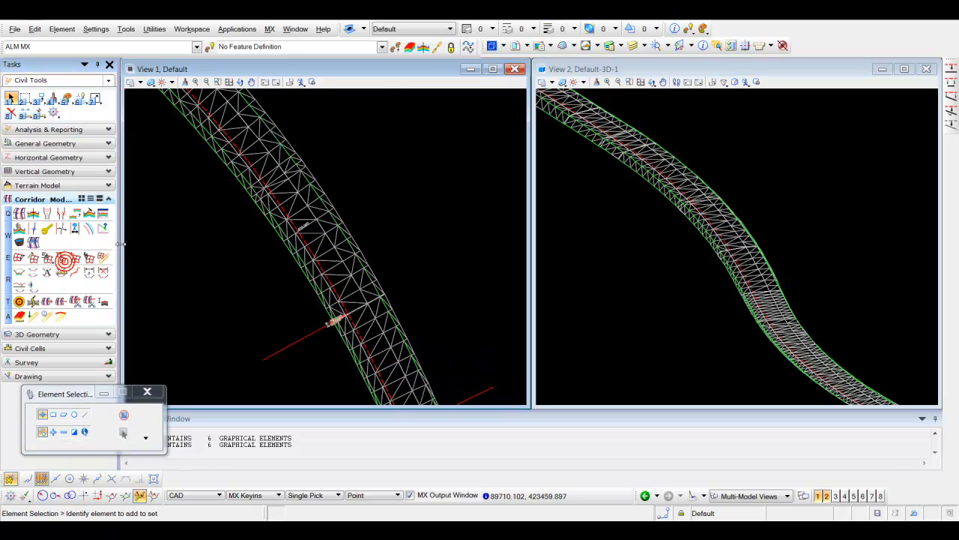
left_click(19, 213)
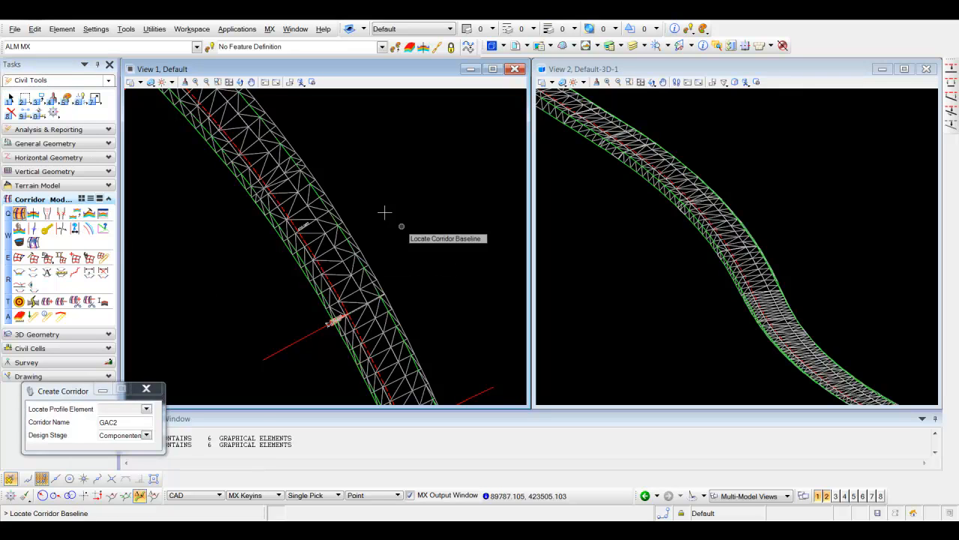
scroll(283, 208, "up", 3)
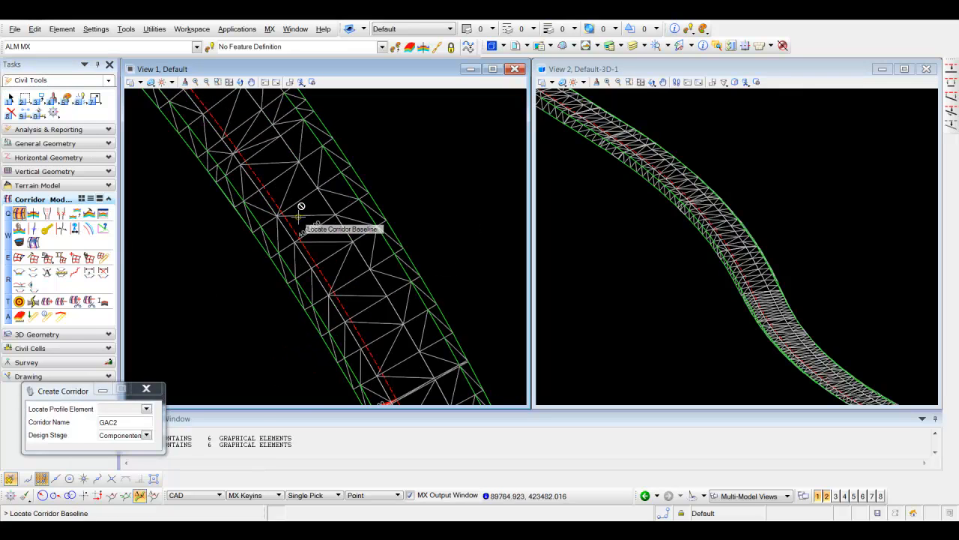
left_click(257, 177)
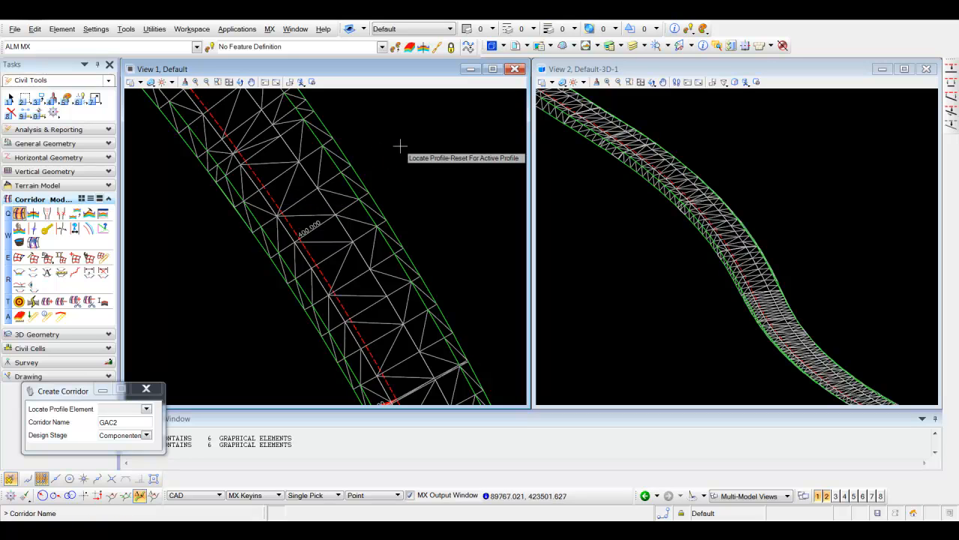
right_click(400, 146)
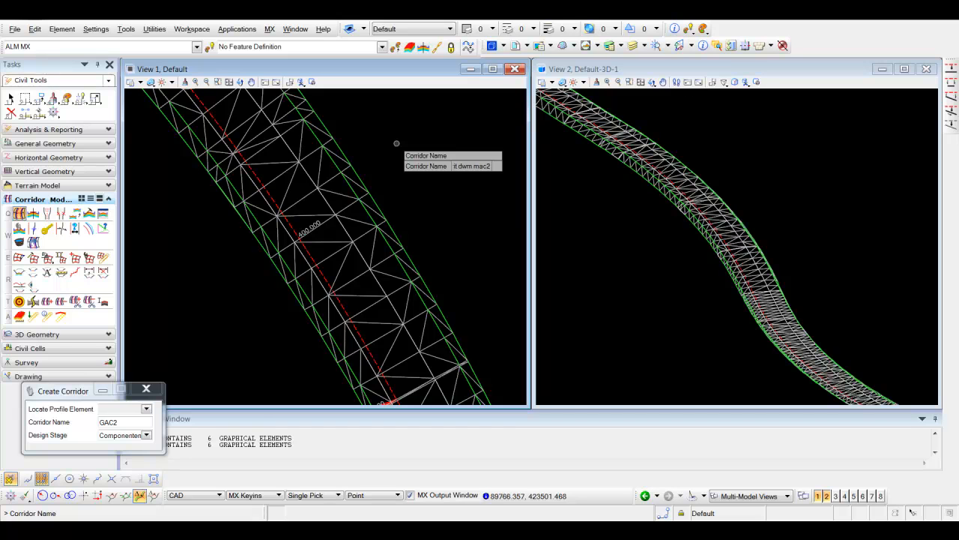
left_click(399, 138)
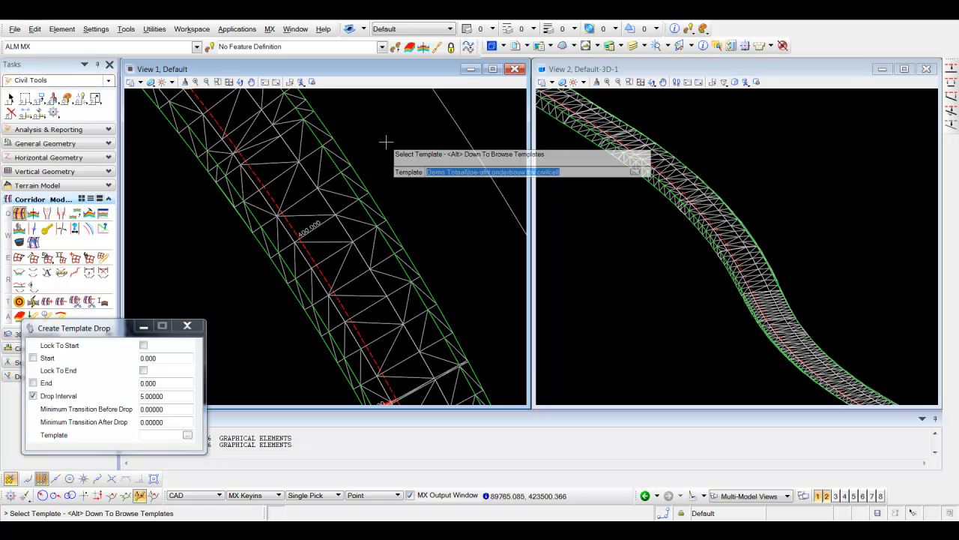
Choose the Demo Totaal template "toe-afrit onderbouw tbv civilcell" for the corridor's template drop and set the start station to 50
key("alt+Down")
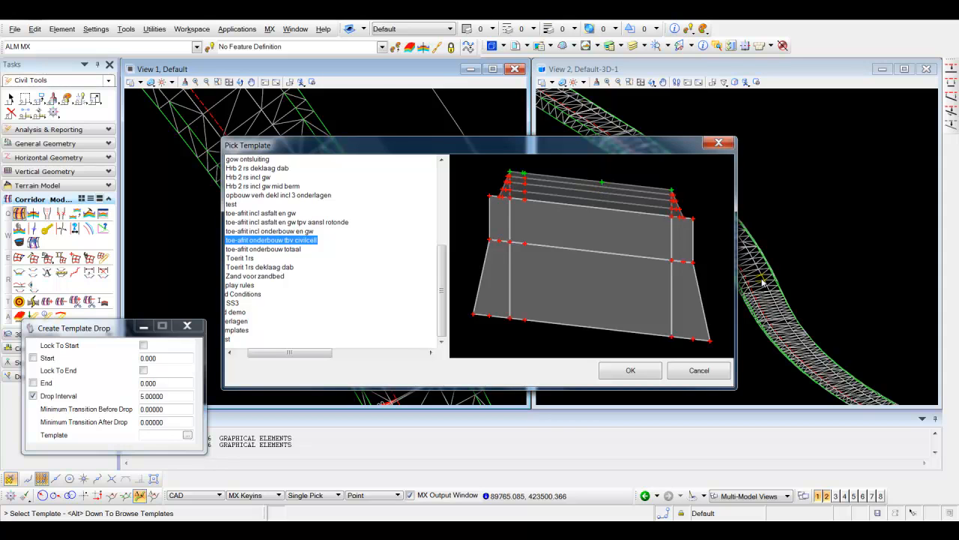
left_click(643, 374)
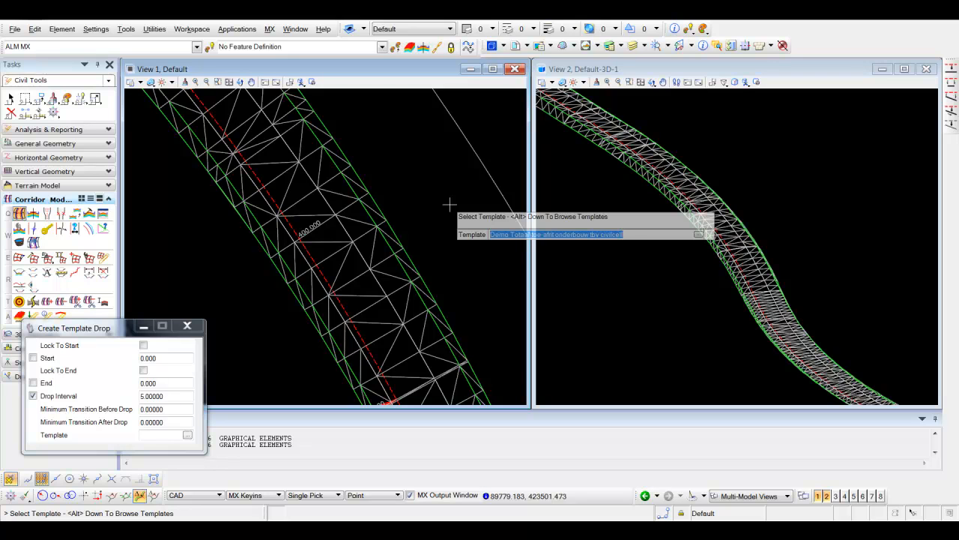
left_click(450, 204)
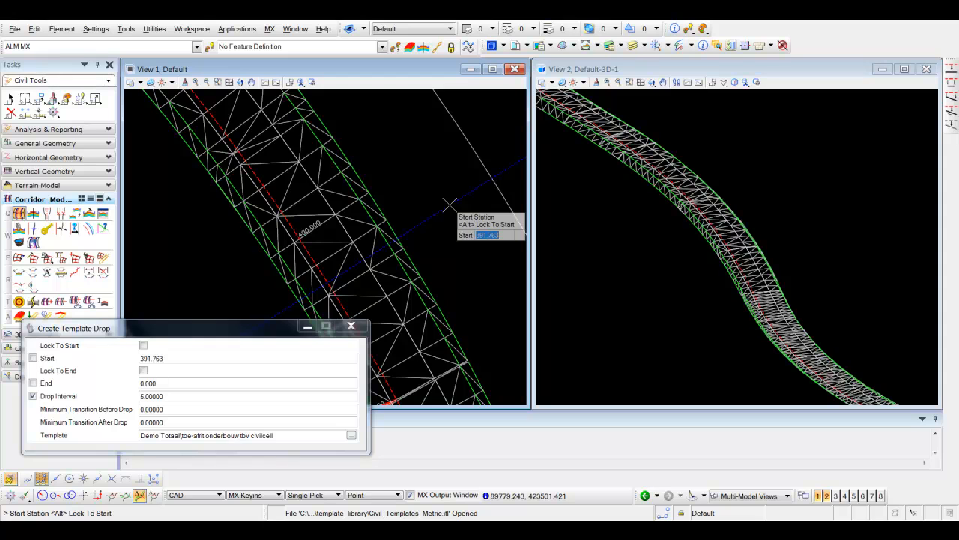
type("50")
key("Return")
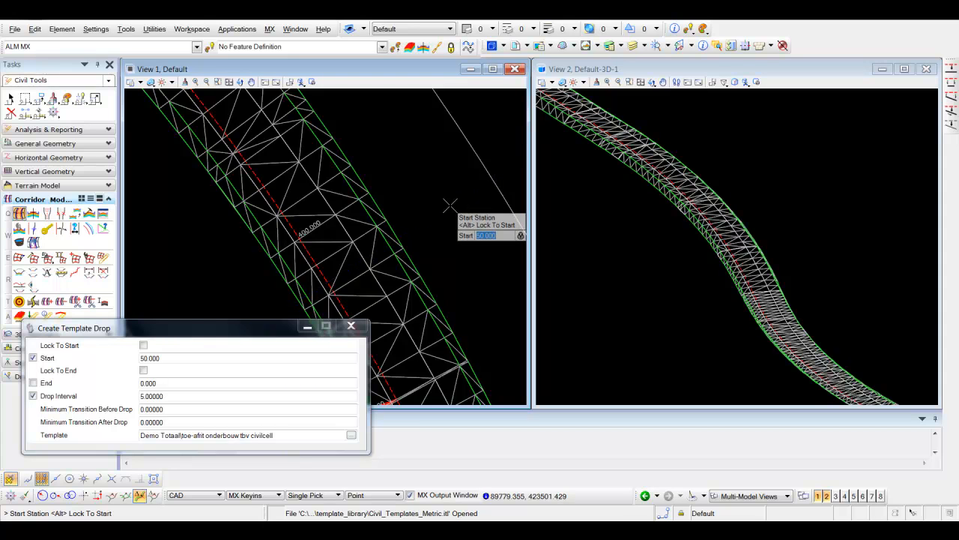
left_click(442, 191)
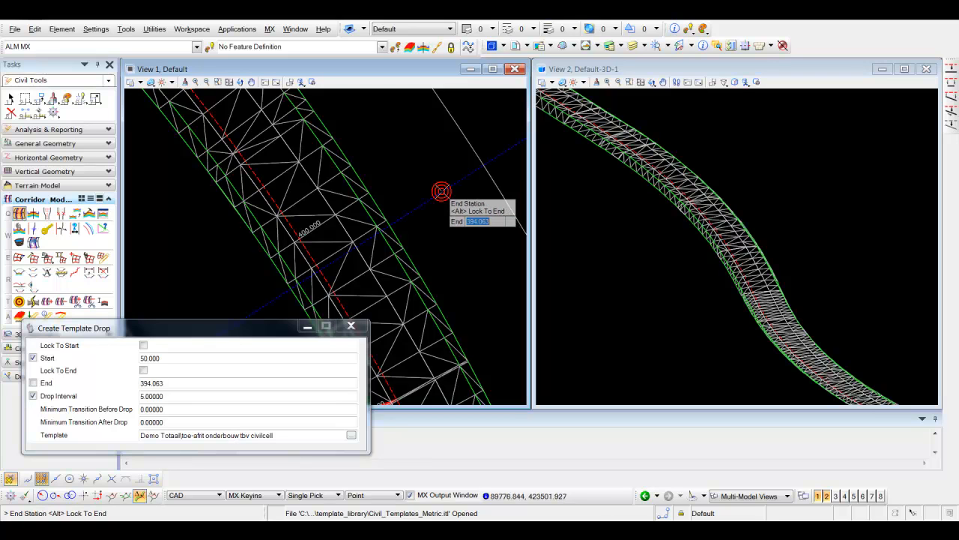
Lock the template drop to the corridor's end and place it with a drop interval of 5 and zero transitions before and after
key("alt")
left_click(441, 192)
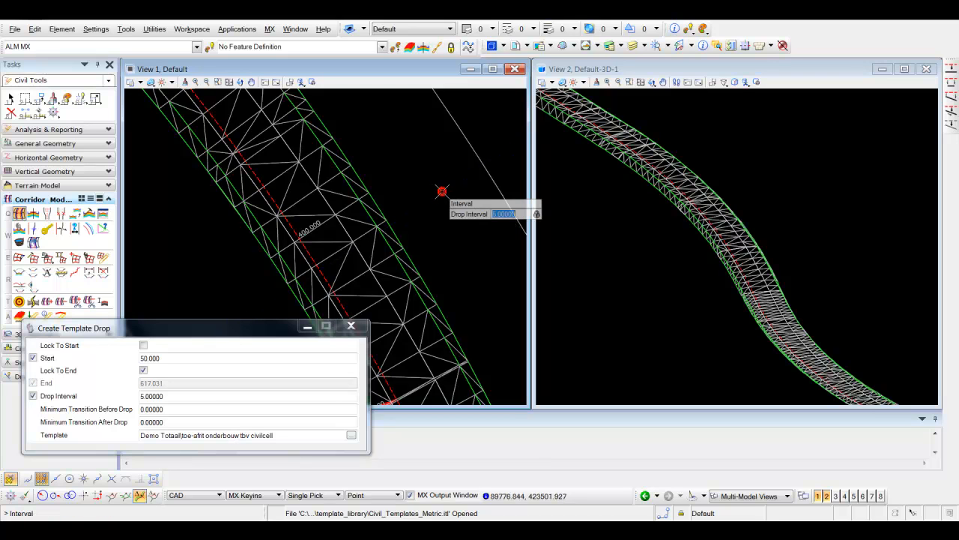
left_click(441, 191)
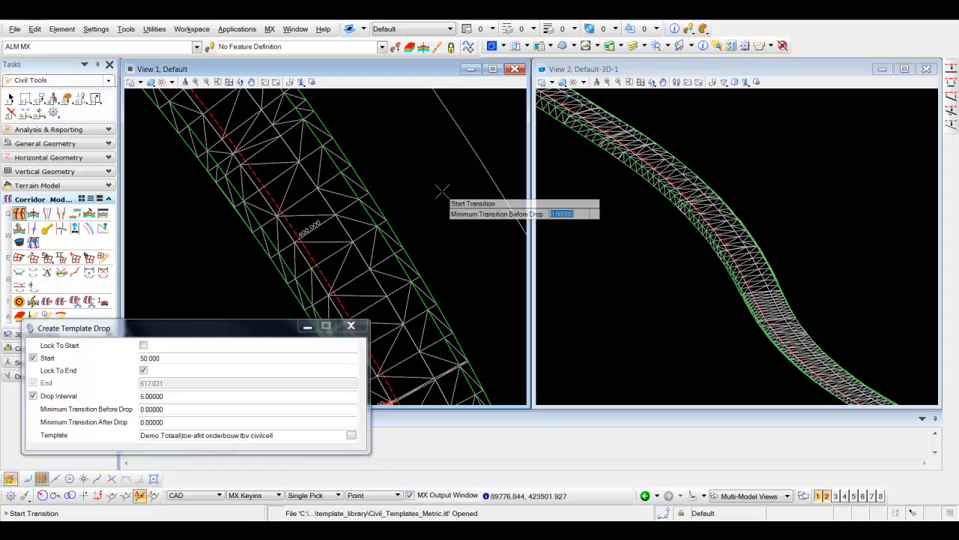
left_click(441, 191)
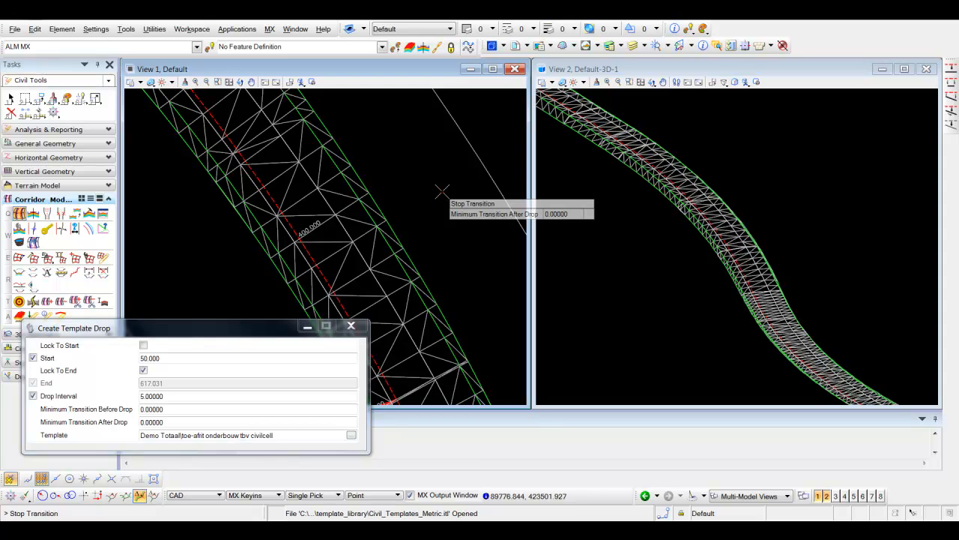
left_click(444, 191)
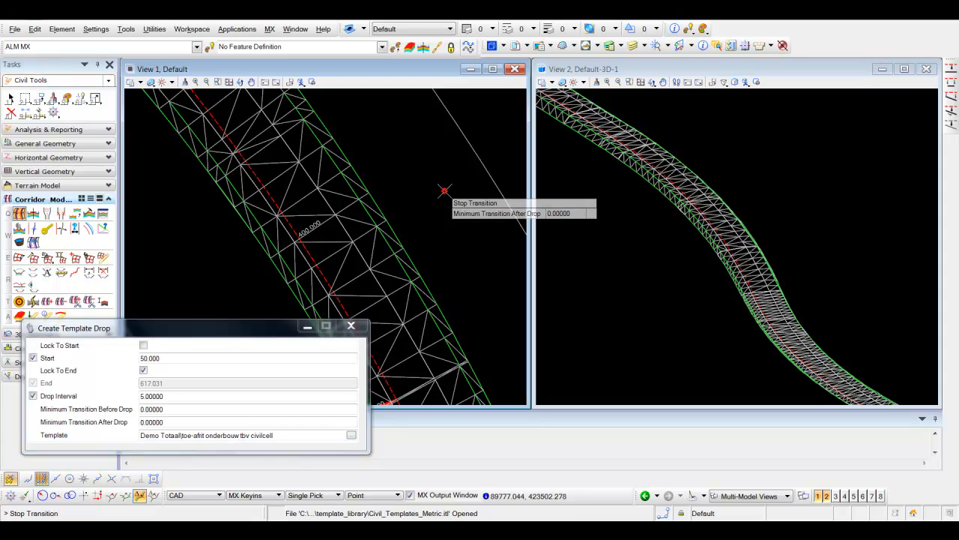
left_click(444, 191)
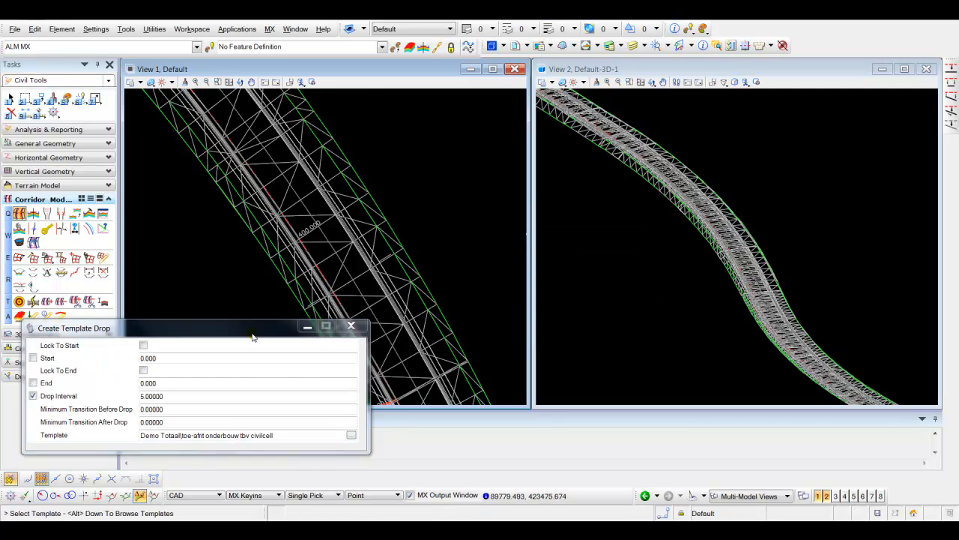
left_click_drag(251, 339, 203, 338)
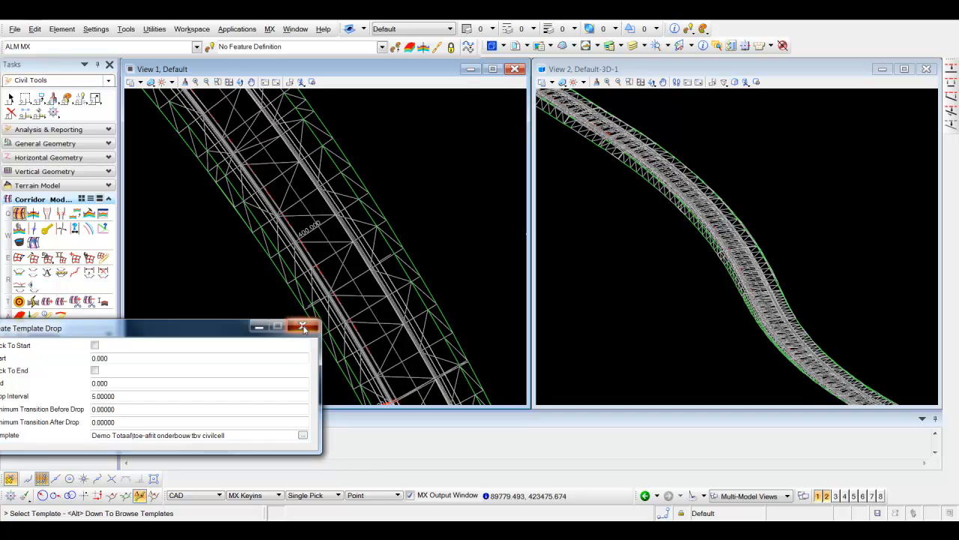
left_click(302, 328)
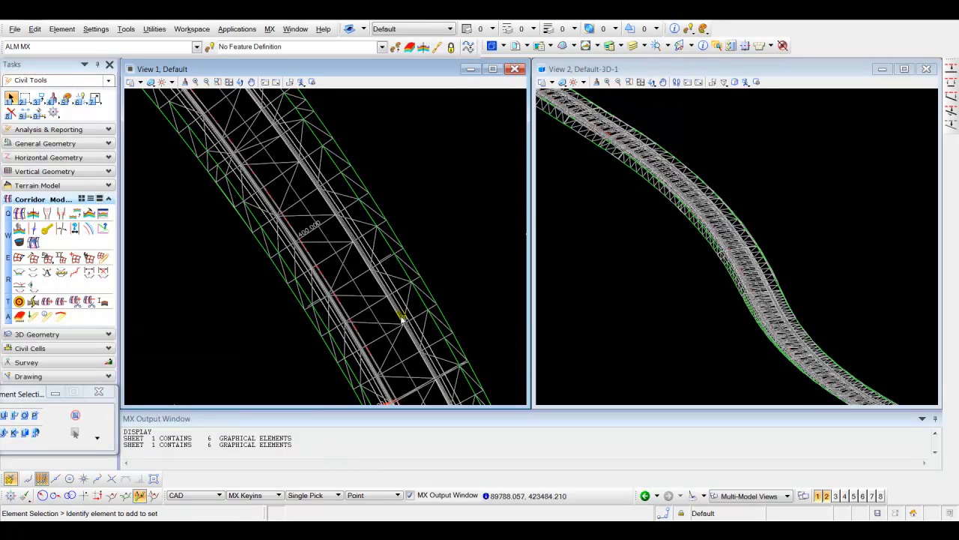
Follow the new corridor in View 1 to its end and compare its pavement edges with the terrain strings such as ARC2
scroll(403, 318, "down", 6)
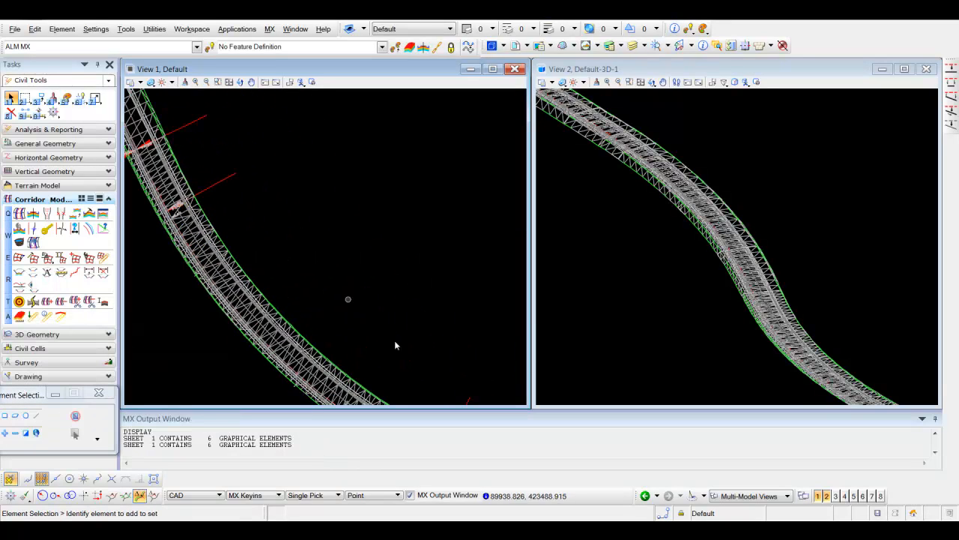
middle_click_drag(399, 357, 253, 224)
middle_click_drag(424, 325, 270, 252)
scroll(272, 252, "down", 1)
middle_click_drag(379, 300, 362, 296)
scroll(289, 257, "up", 6)
scroll(283, 275, "up", 1)
middle_click_drag(289, 292, 364, 190)
scroll(365, 204, "down", 3)
scroll(293, 281, "up", 2)
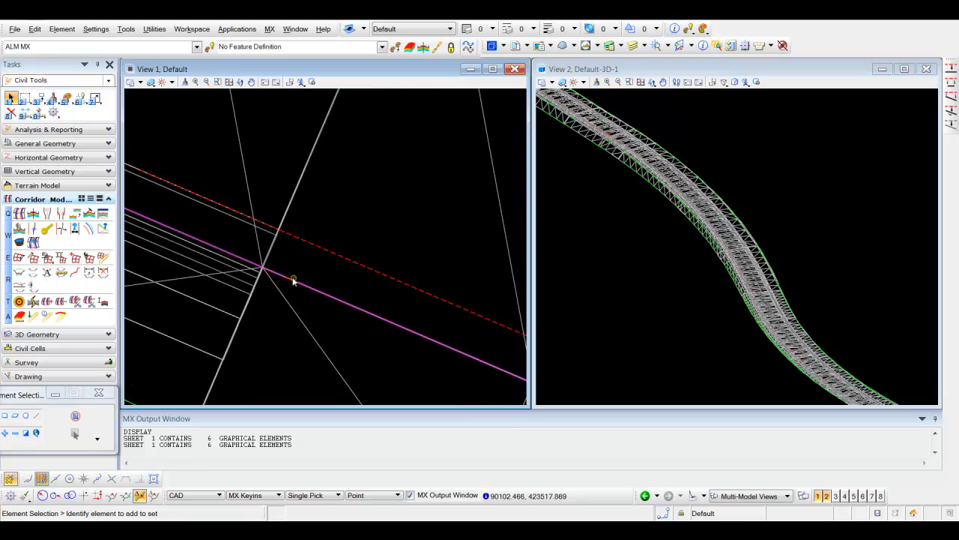
scroll(290, 281, "down", 5)
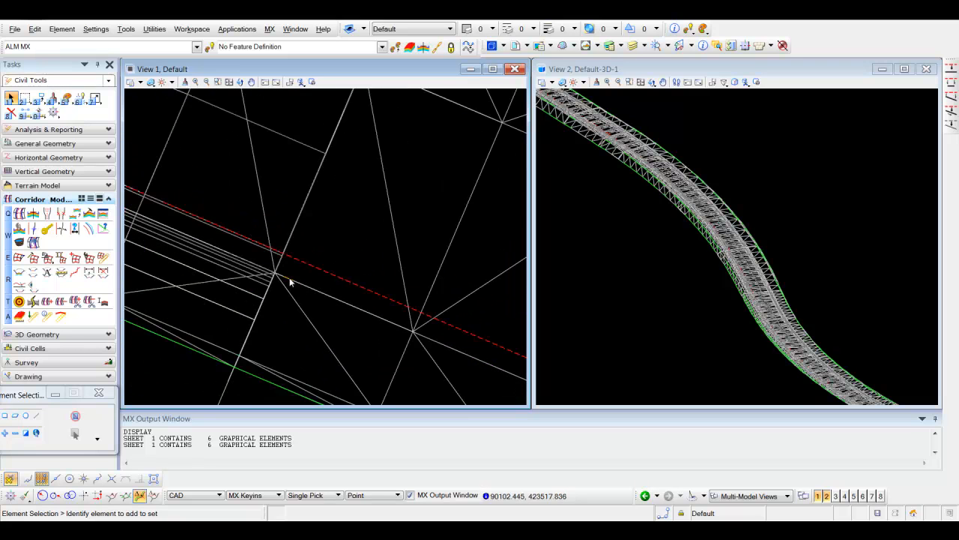
middle_click_drag(358, 176, 335, 248)
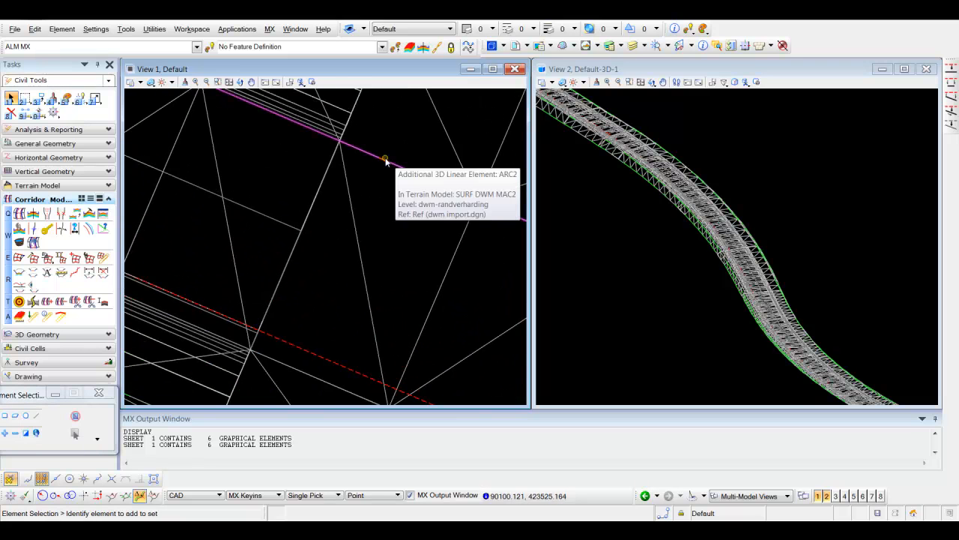
scroll(385, 168, "down", 2)
scroll(396, 162, "down", 1)
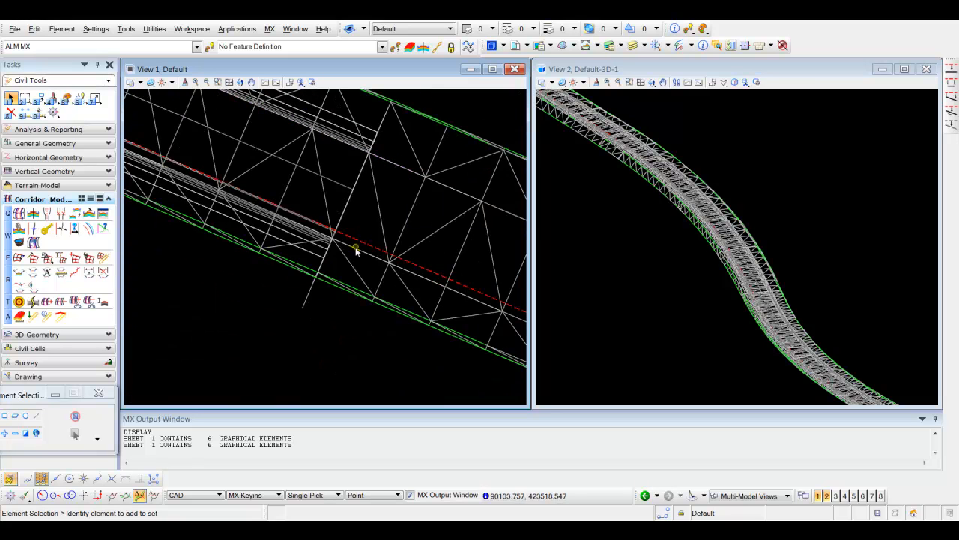
scroll(369, 155, "up", 2)
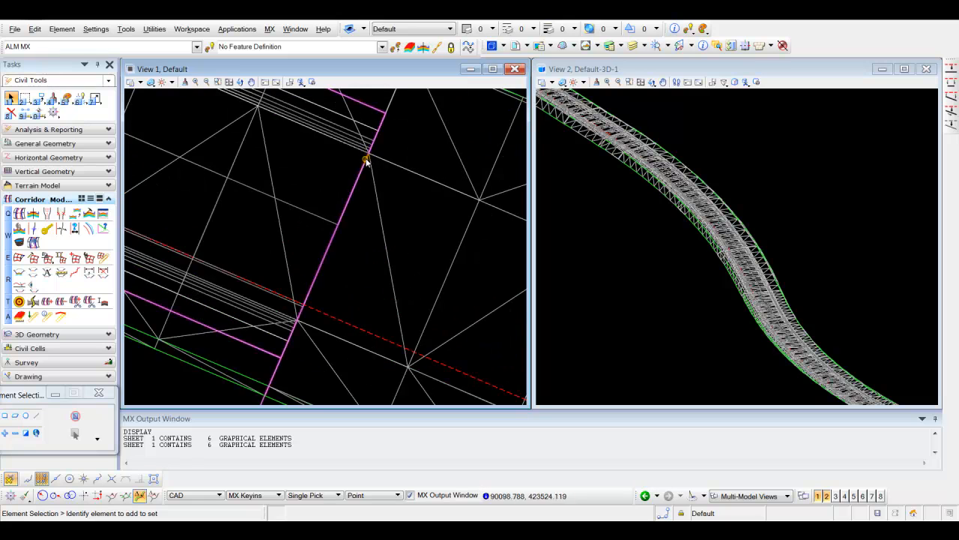
scroll(371, 163, "down", 2)
mouse_move(336, 191)
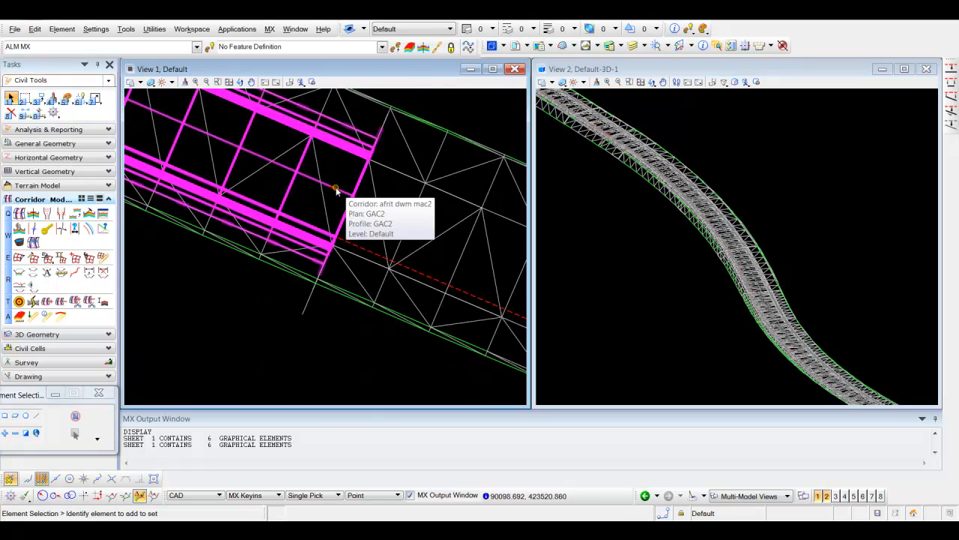
Set the display style of the 3D model in View 2 to Smooth
scroll(696, 259, "up", 5)
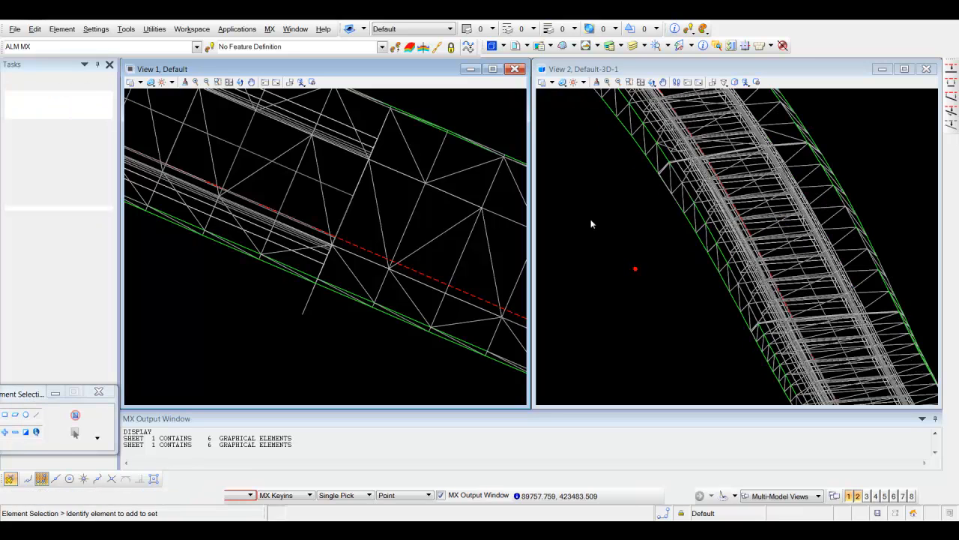
left_click(552, 81)
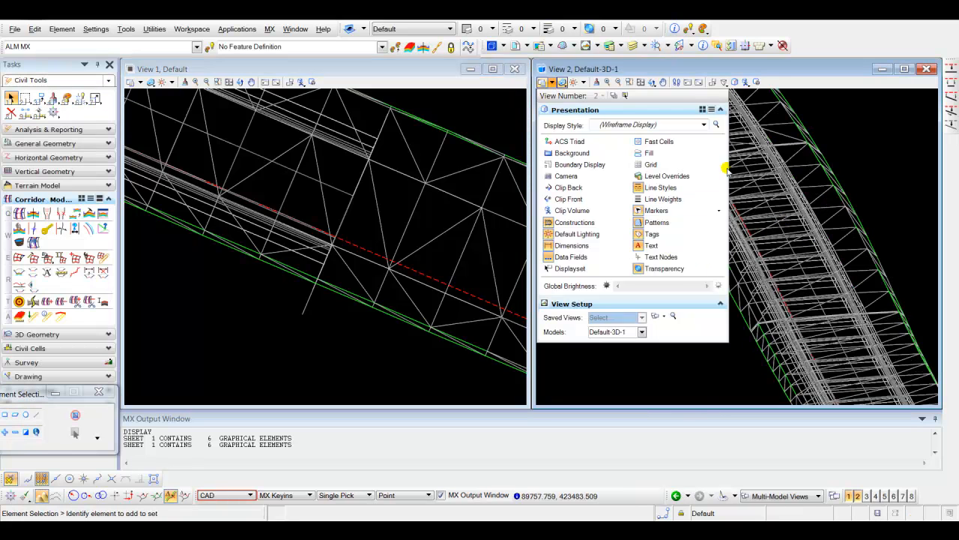
left_click(704, 124)
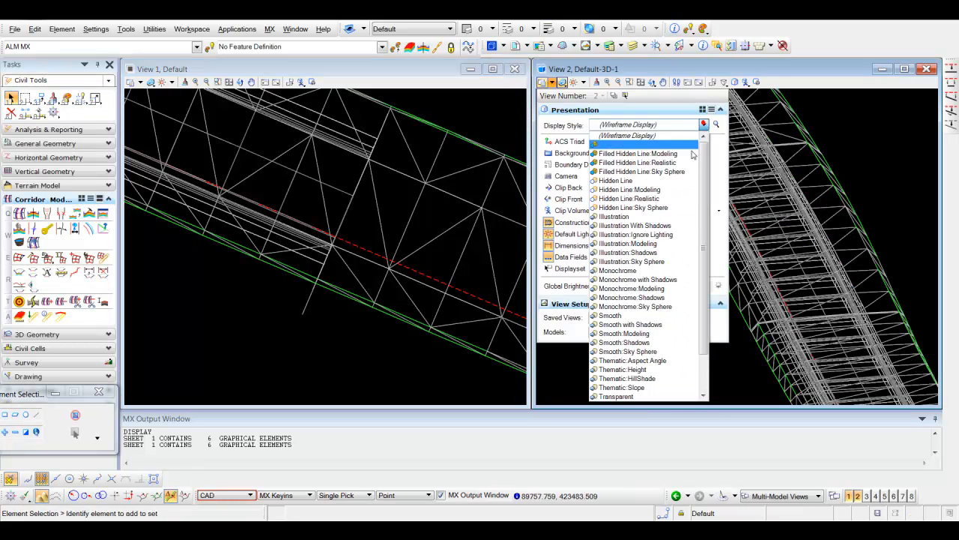
left_click(663, 316)
left_click(712, 373)
Examine the shaded corridor against the road terrain surface along its length in View 2
middle_click_drag(712, 373, 711, 211)
scroll(719, 225, "down", 5)
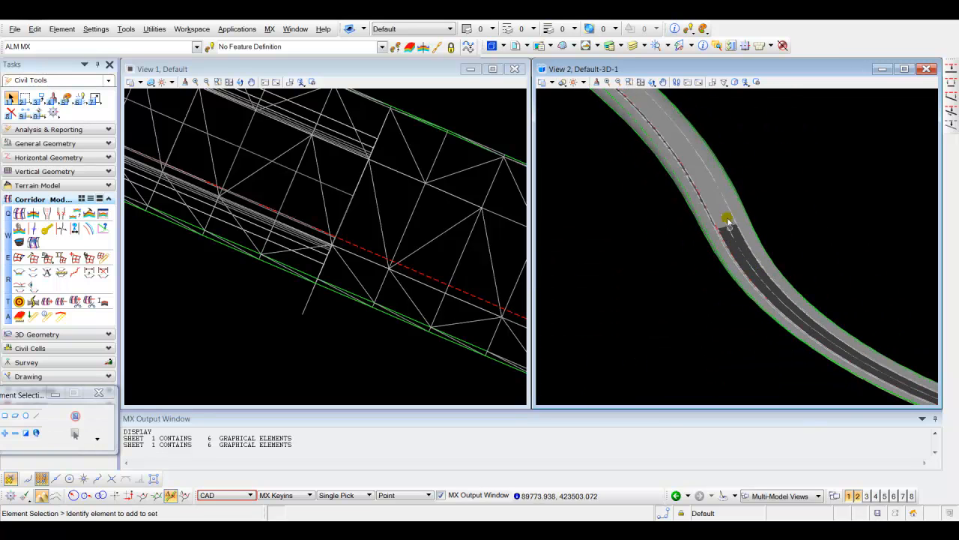
middle_click_drag(665, 121, 754, 233)
middle_click_drag(628, 125, 724, 219)
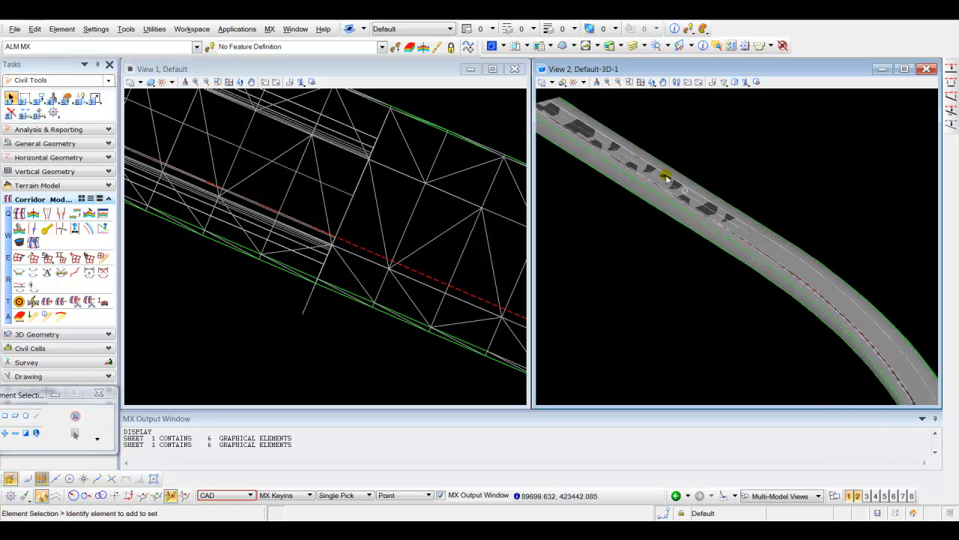
middle_click_drag(747, 257, 646, 171)
mouse_move(792, 367)
middle_mouse_down()
mouse_move(708, 253)
mouse_move(674, 267)
mouse_move(680, 275)
middle_mouse_up()
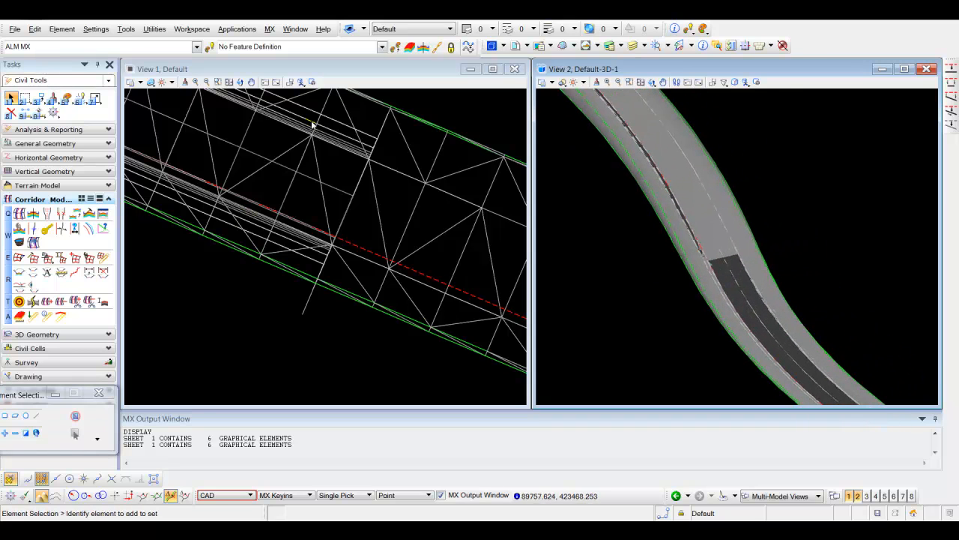
Open the template library and make "toe-afrit onderbouw tbv civilcell" from Demo Totaal the current template
left_click(93, 215)
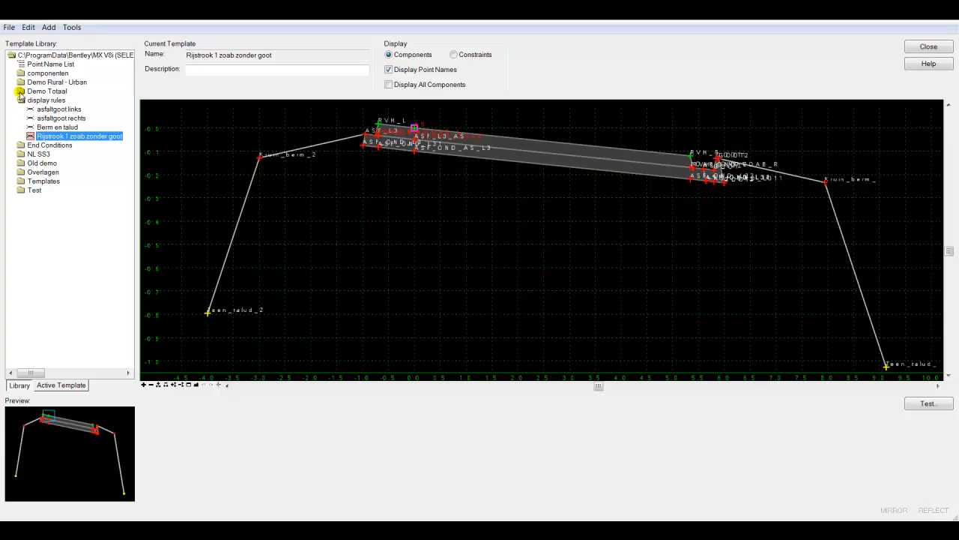
double_click(21, 91)
left_click_drag(130, 130, 130, 194)
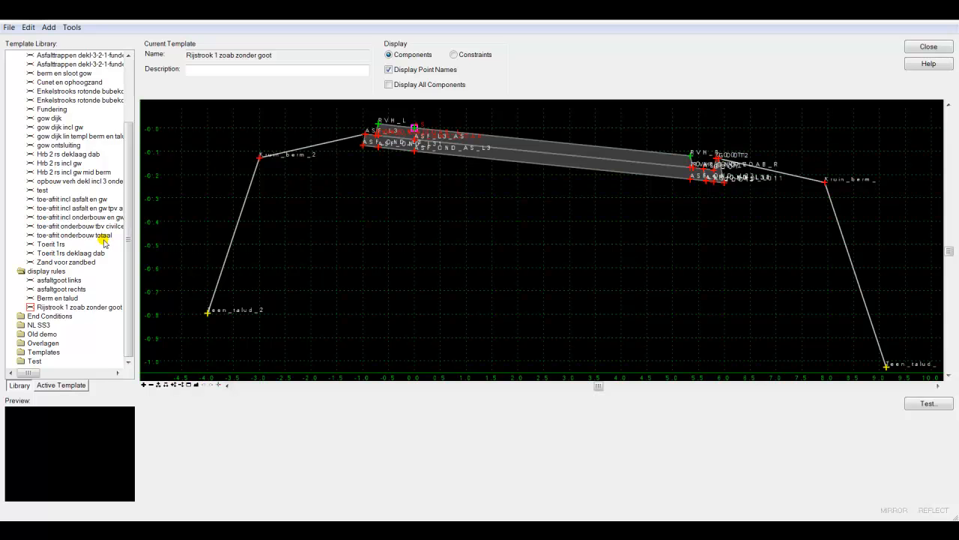
left_click(103, 226)
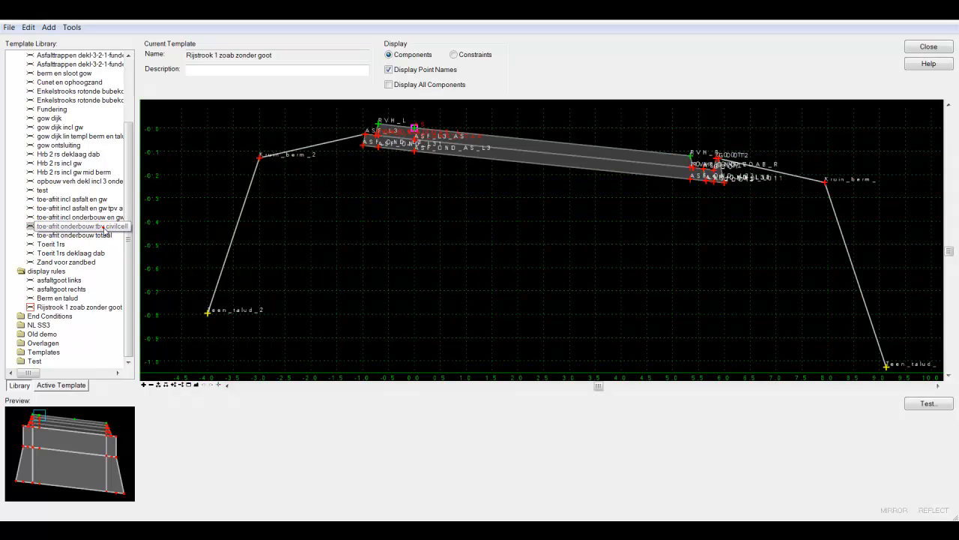
double_click(104, 226)
scroll(329, 144, "up", 4)
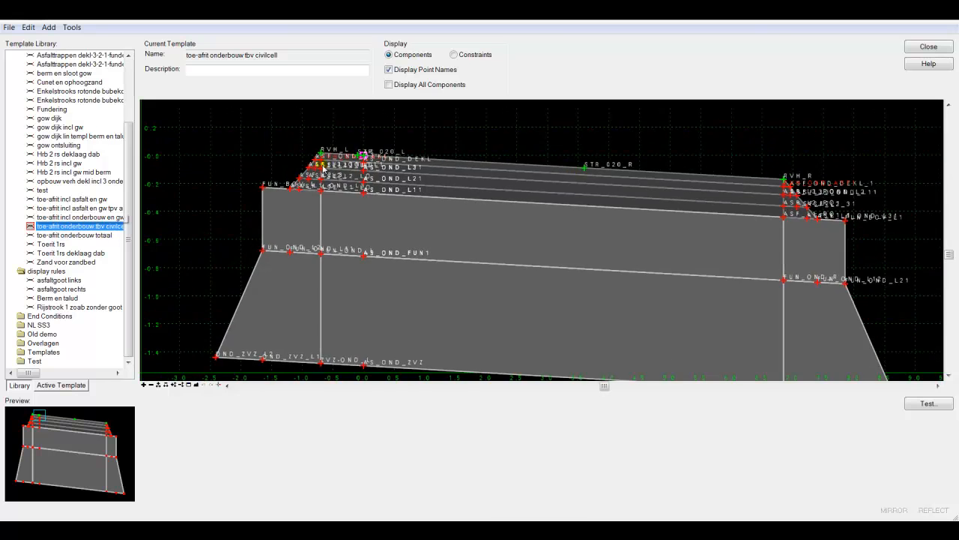
Inspect the pavement edge points RVH_L and RVH_R in the current template and close the template library
scroll(321, 143, "up", 2)
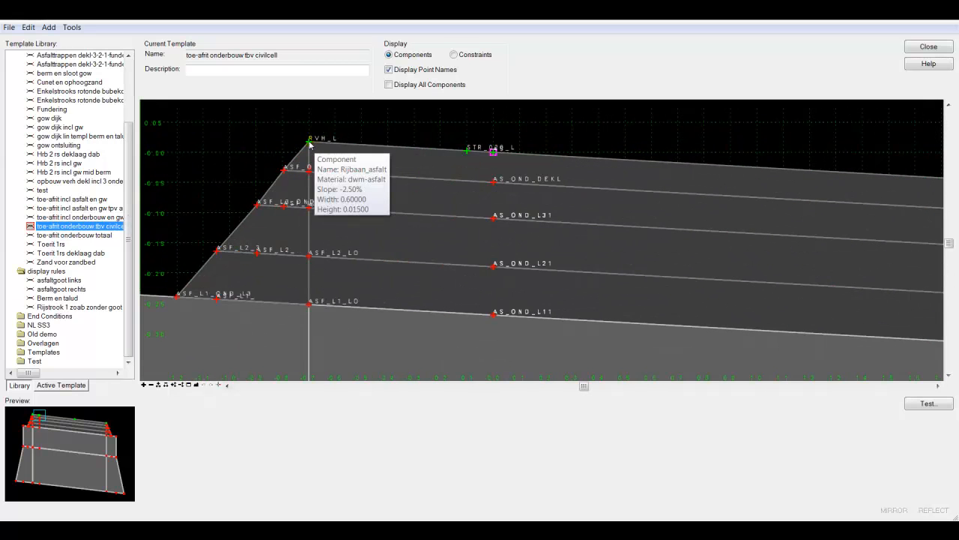
scroll(311, 143, "down", 5)
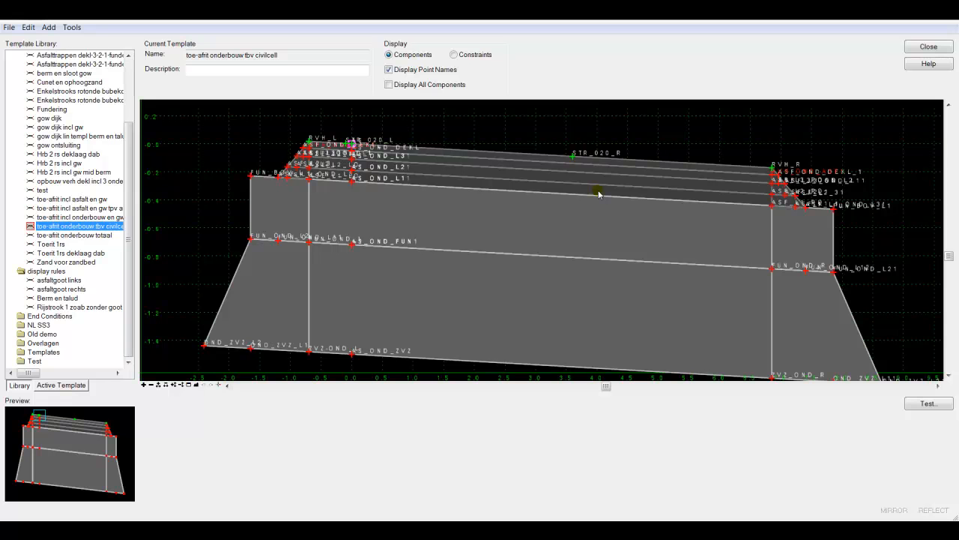
left_click(928, 47)
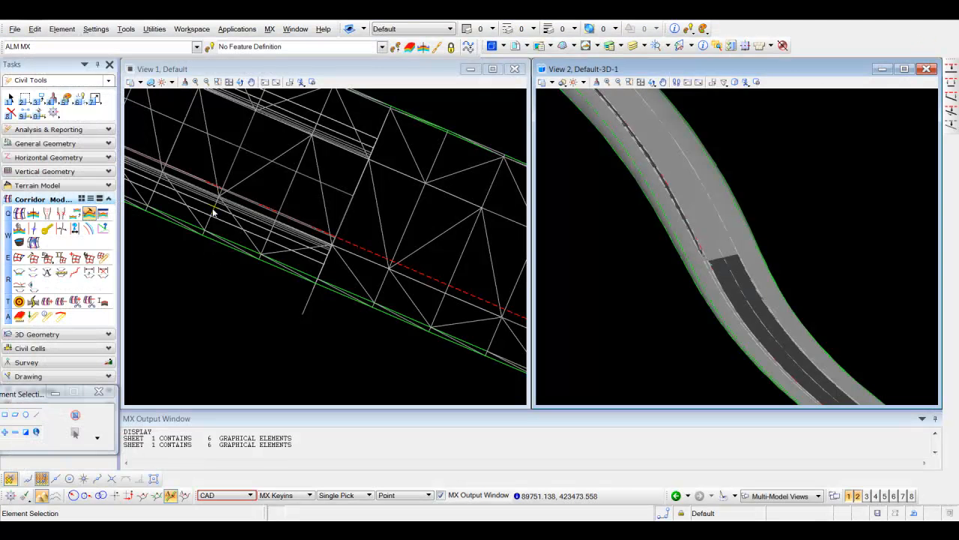
Start a point control on corridor "afrit dwm mac2" for point RVH_R, described as "randverh rechts", with mode Both
middle_click_drag(213, 219, 264, 251)
scroll(281, 223, "down", 4)
middle_click_drag(277, 210, 301, 210)
scroll(302, 210, "up", 2)
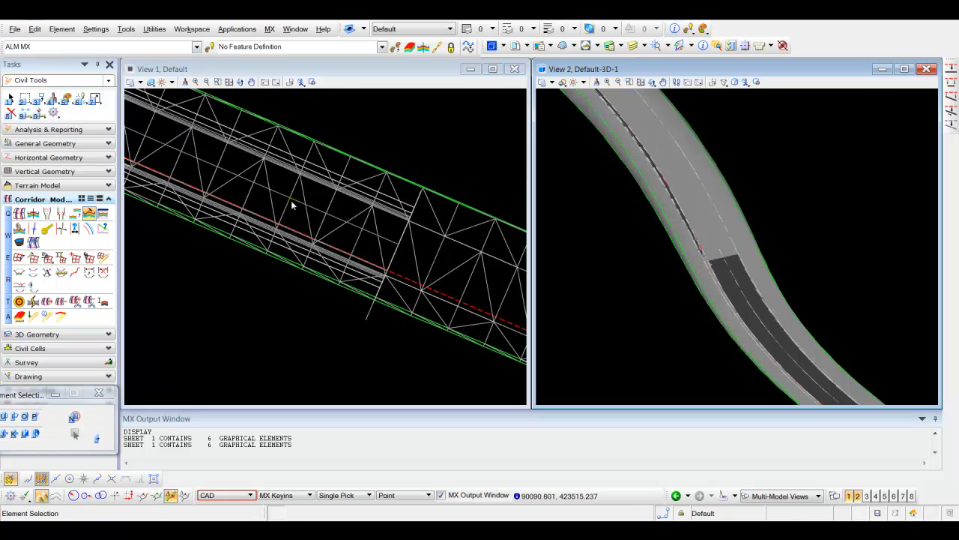
left_click(292, 210)
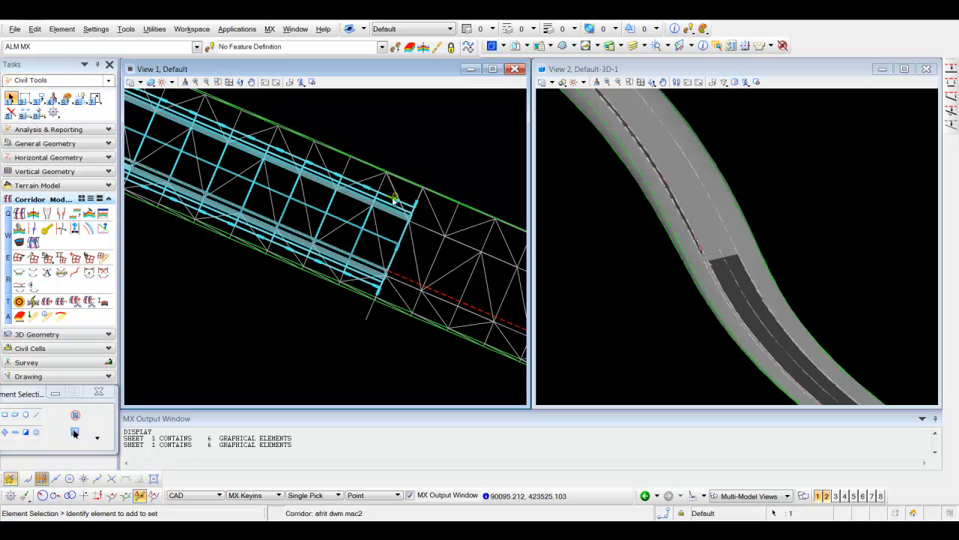
mouse_move(332, 203)
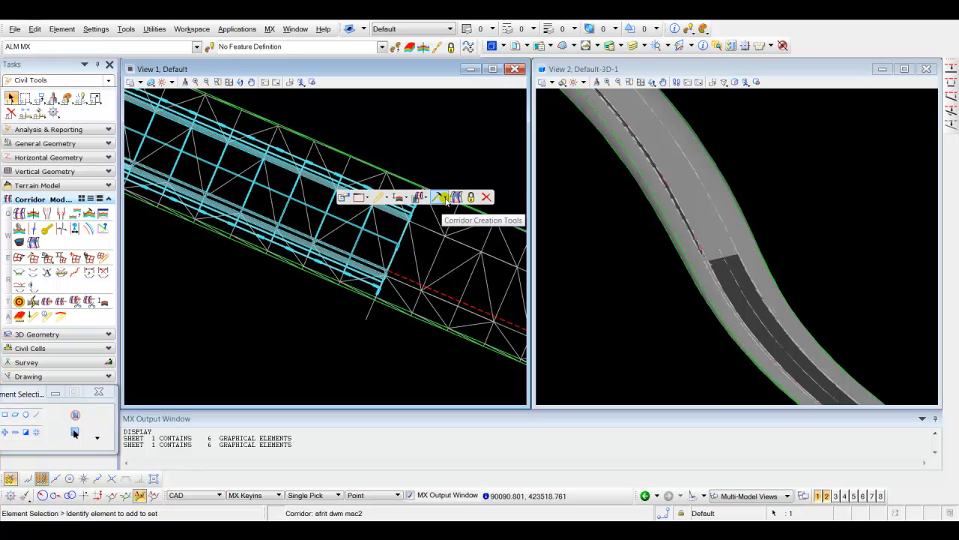
left_click(443, 197)
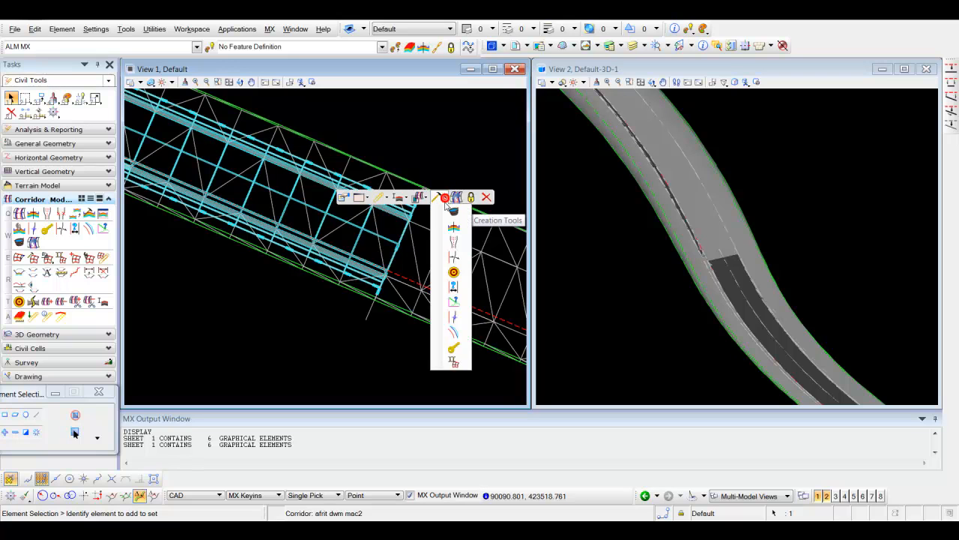
left_click(454, 317)
left_click_drag(29, 223, 202, 171)
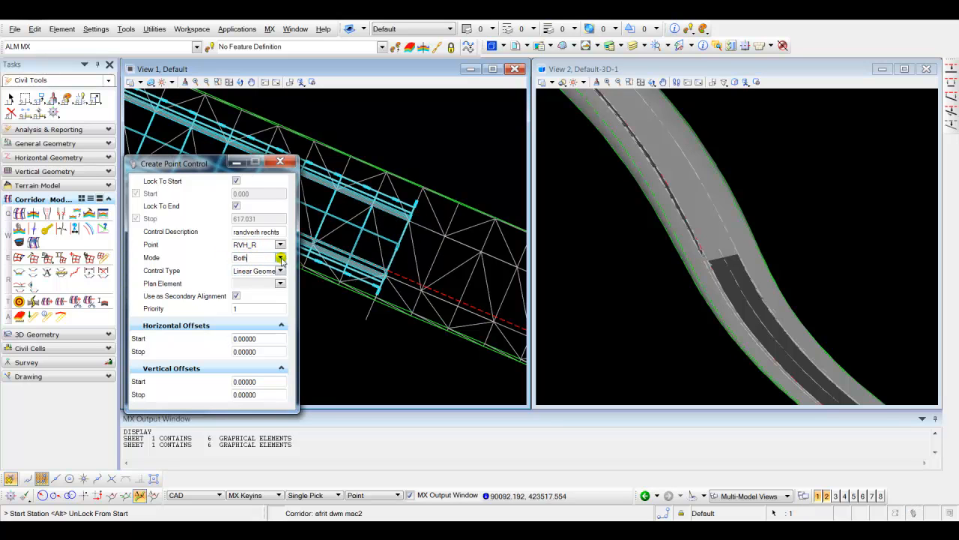
left_click(280, 258)
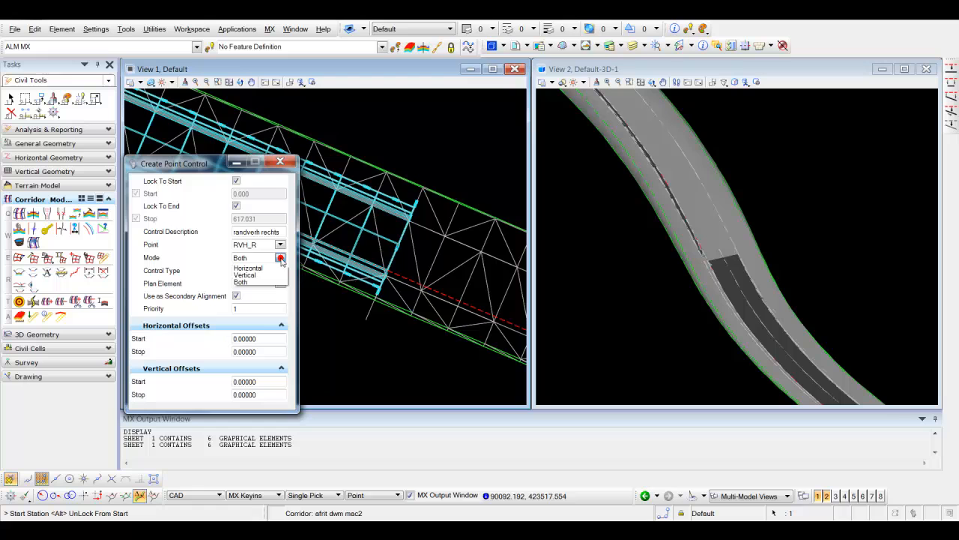
left_click(242, 281)
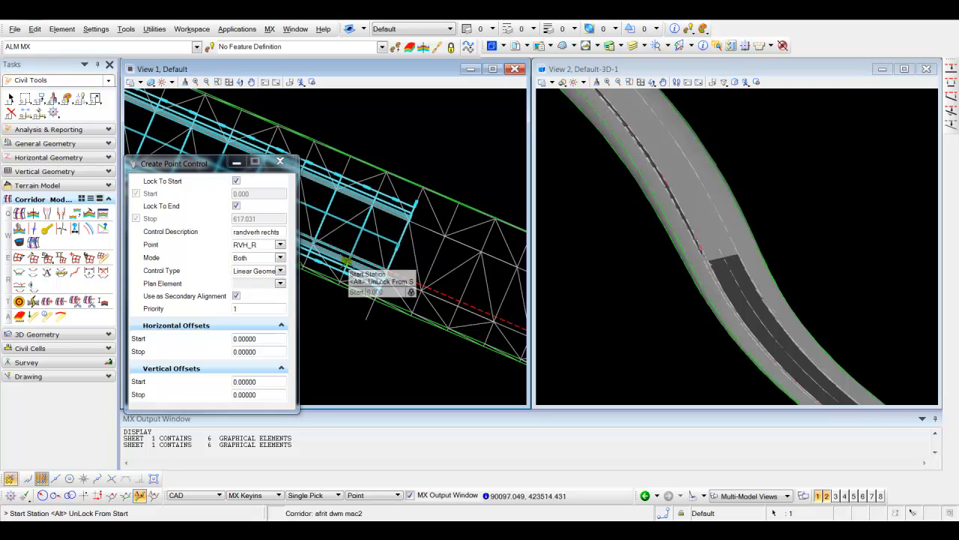
left_click(259, 284)
left_click(257, 284)
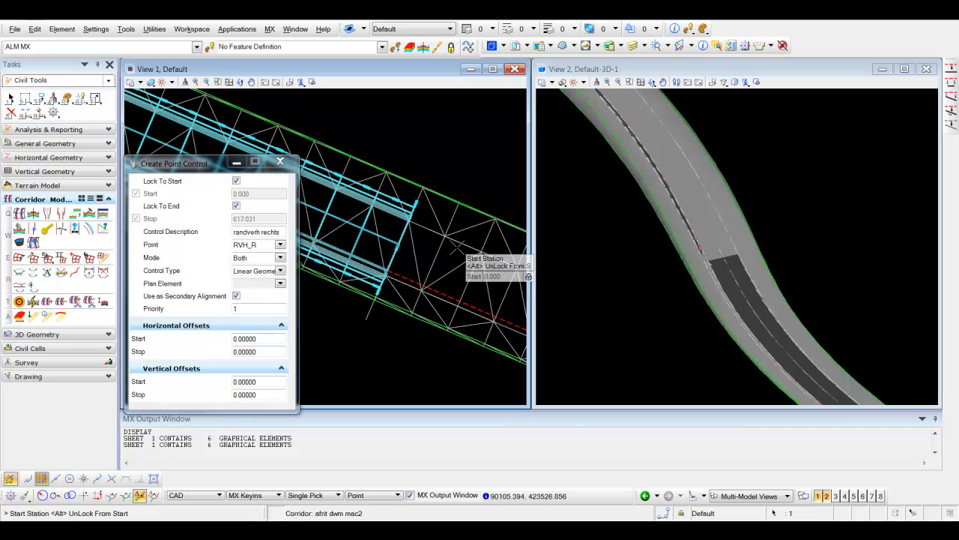
Accept the full corridor length for the RVH_R control, along with its description, mode Both and control type Linear Geometry
left_click(334, 338)
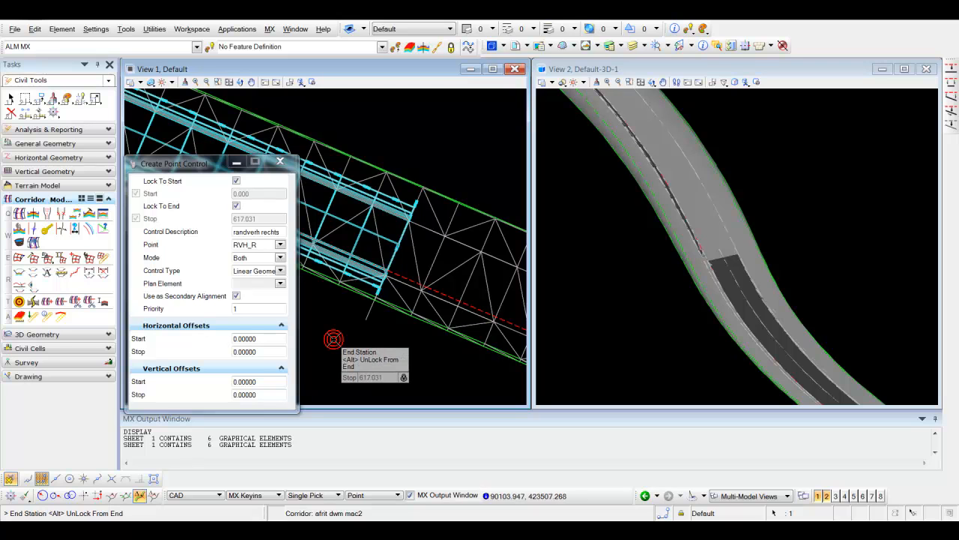
left_click(335, 337)
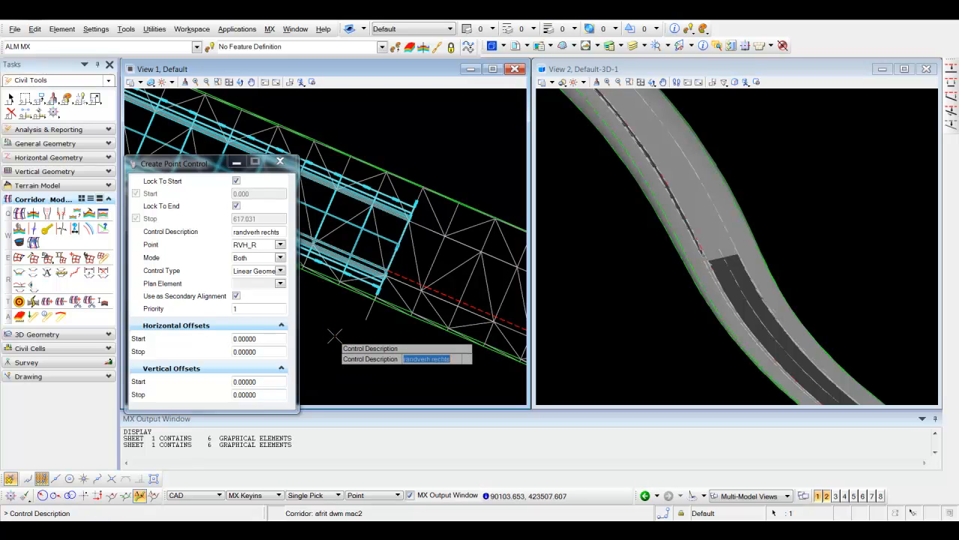
left_click(334, 337)
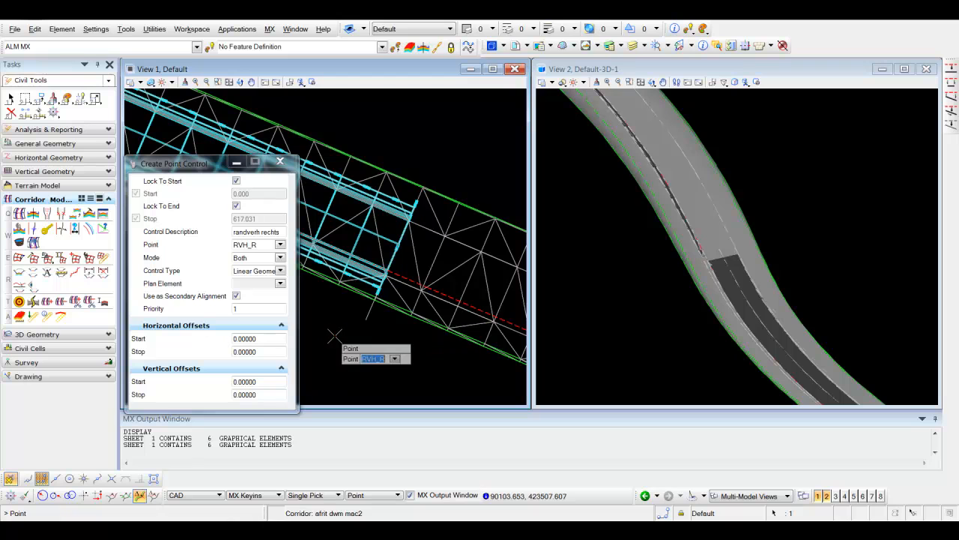
left_click(334, 336)
left_click(334, 336)
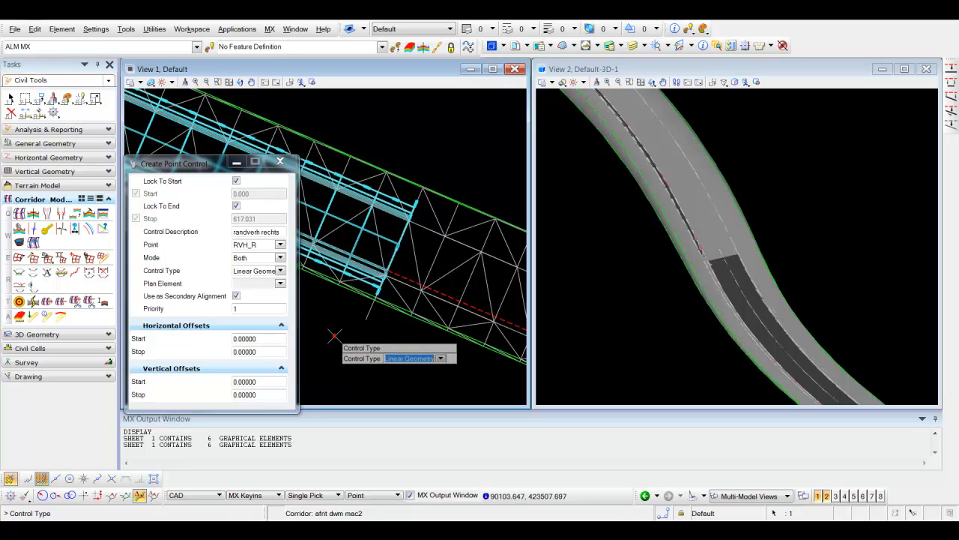
left_click(334, 335)
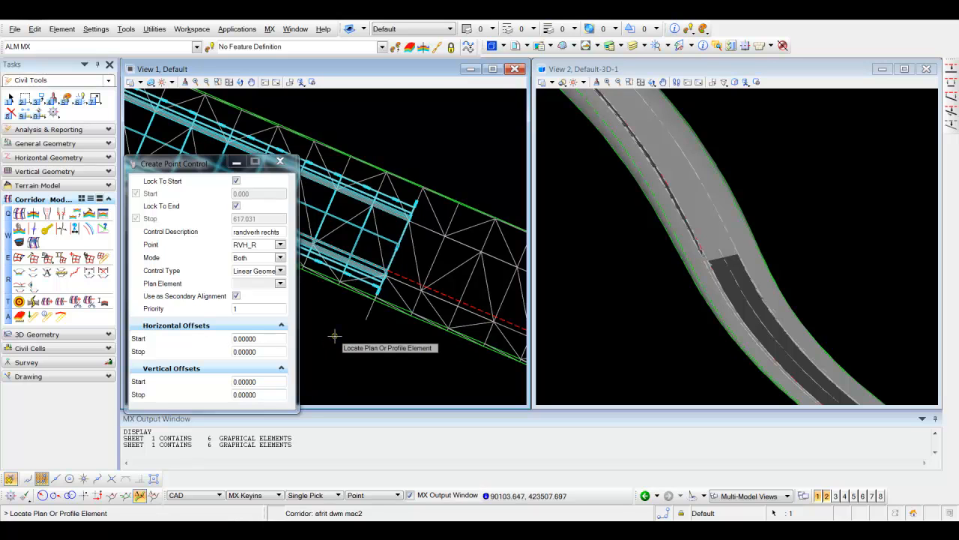
Assign the terrain string ARC2 as plan element for RVH_R, with priority 1 and zero horizontal and vertical offsets
left_click(456, 240)
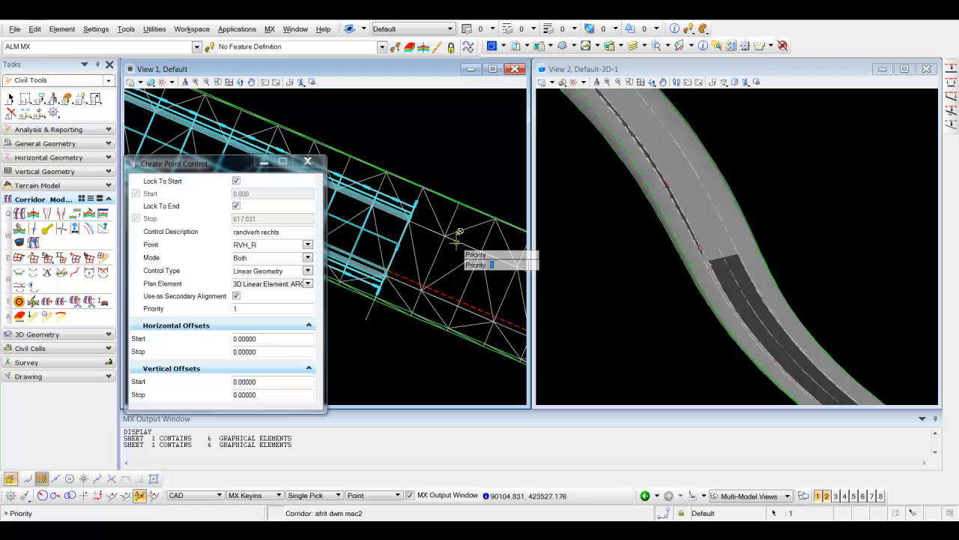
left_click(357, 342)
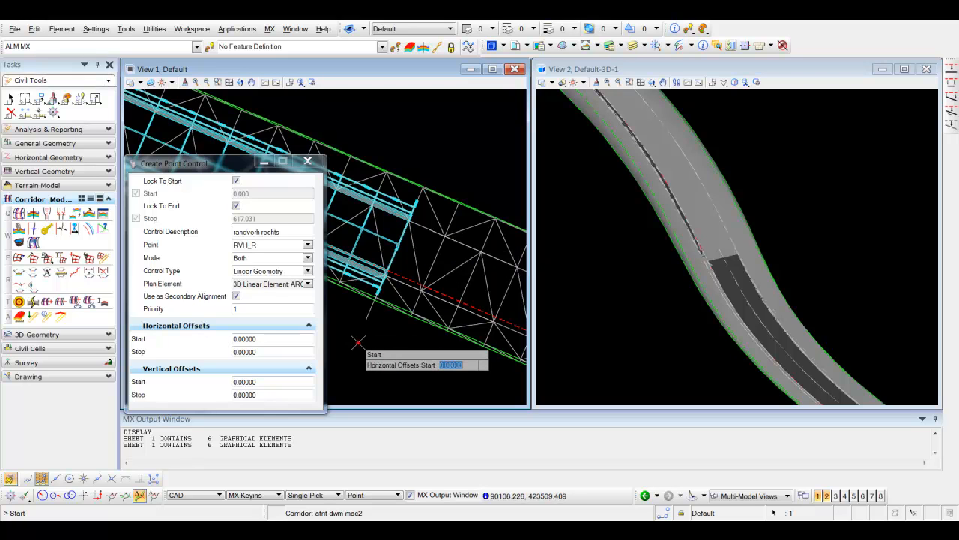
left_click(357, 342)
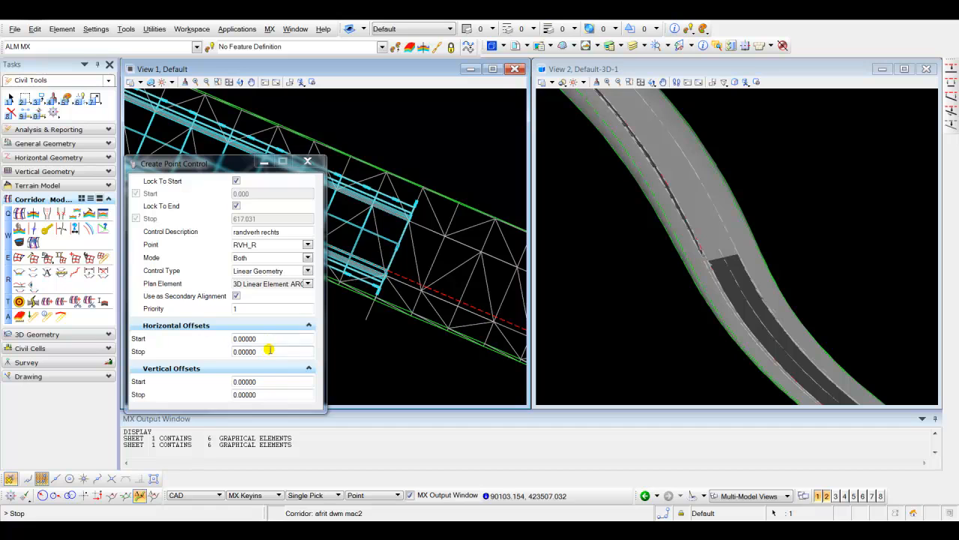
left_click(377, 354)
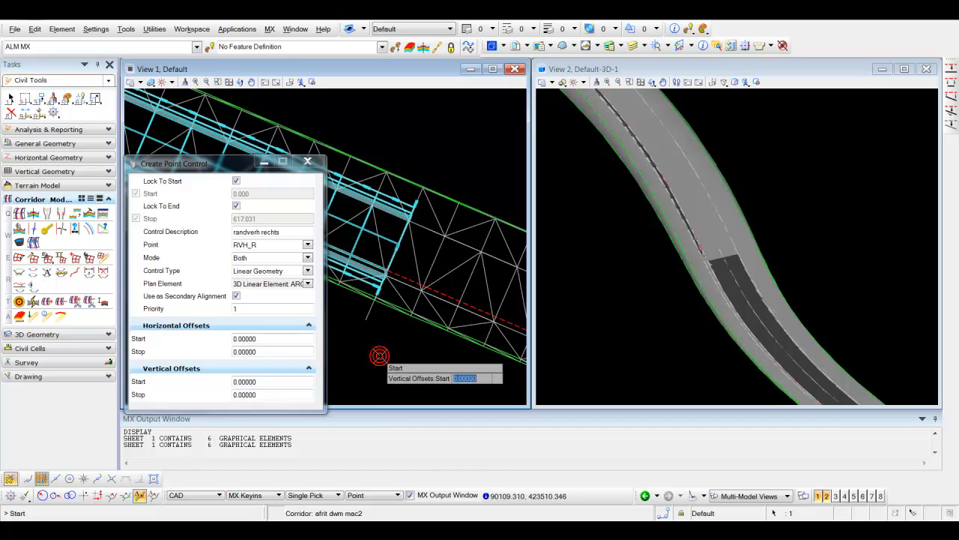
left_click(380, 354)
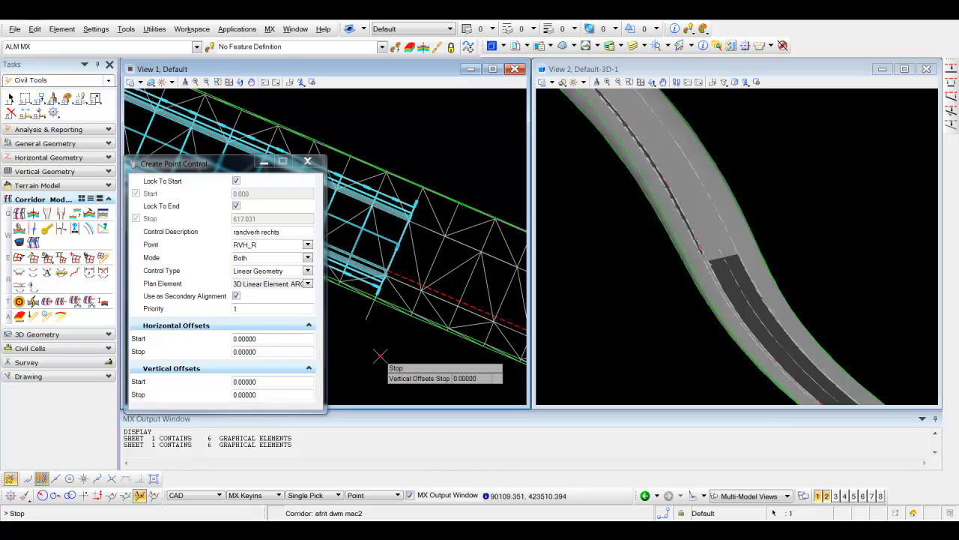
left_click(380, 354)
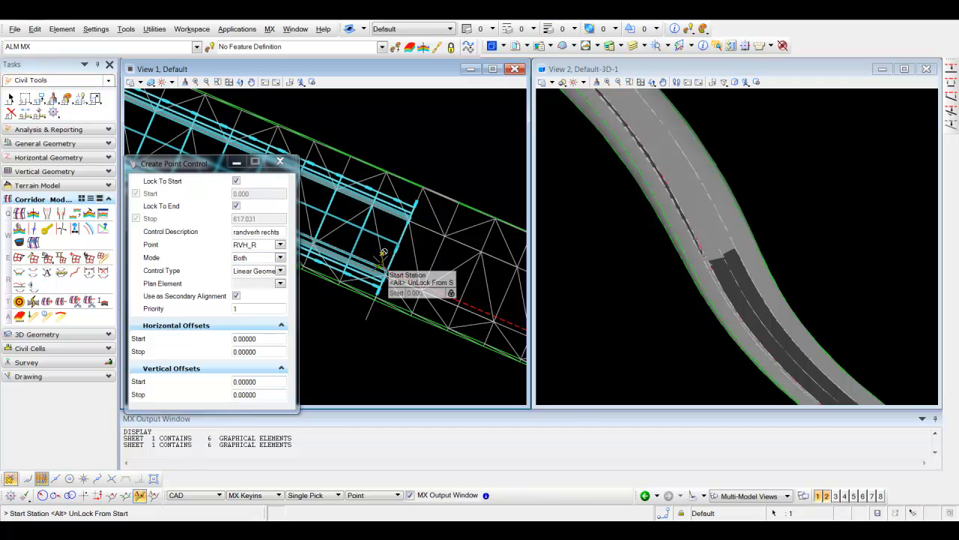
Set the next point control to point RVH_L with the description "randverh links"
left_click(280, 245)
left_click_drag(289, 263, 289, 329)
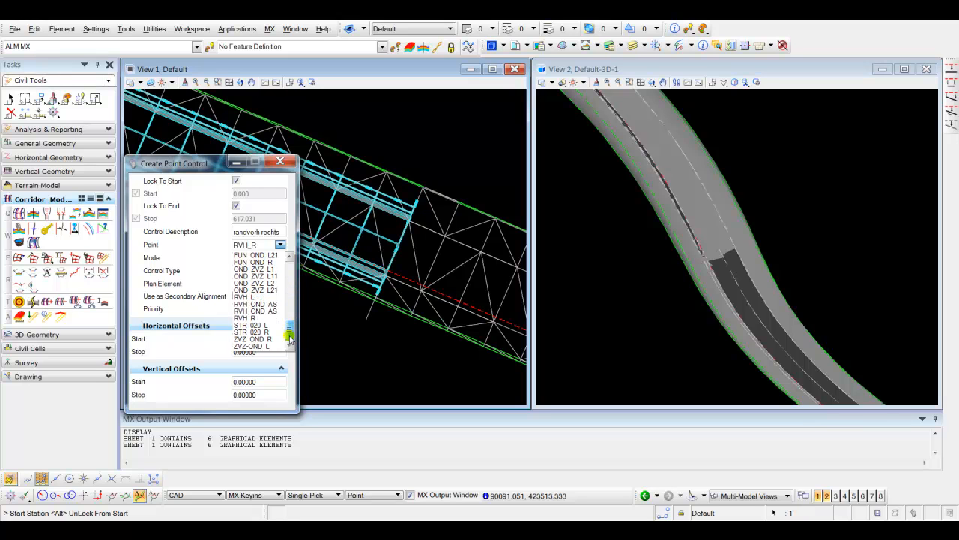
left_click(245, 298)
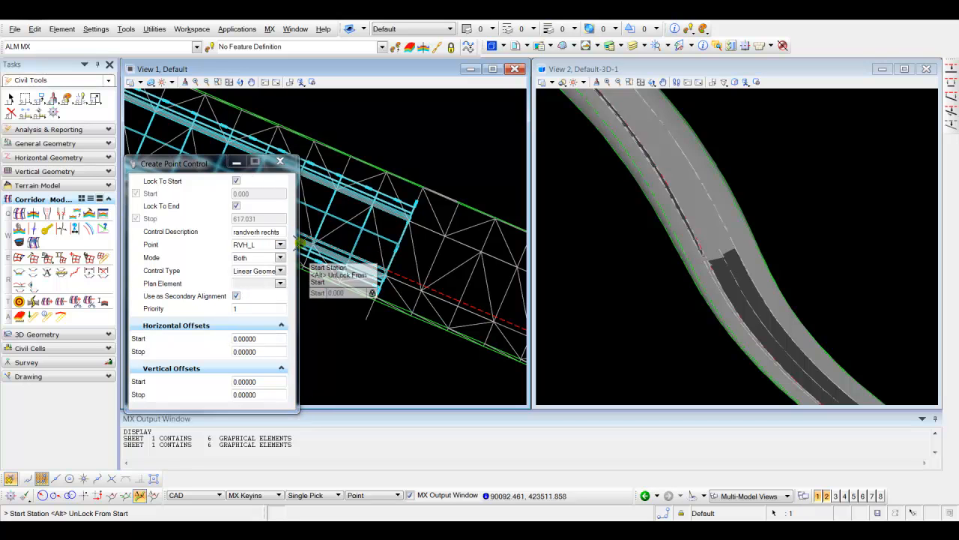
left_click(282, 232)
left_click_drag(283, 232, 262, 234)
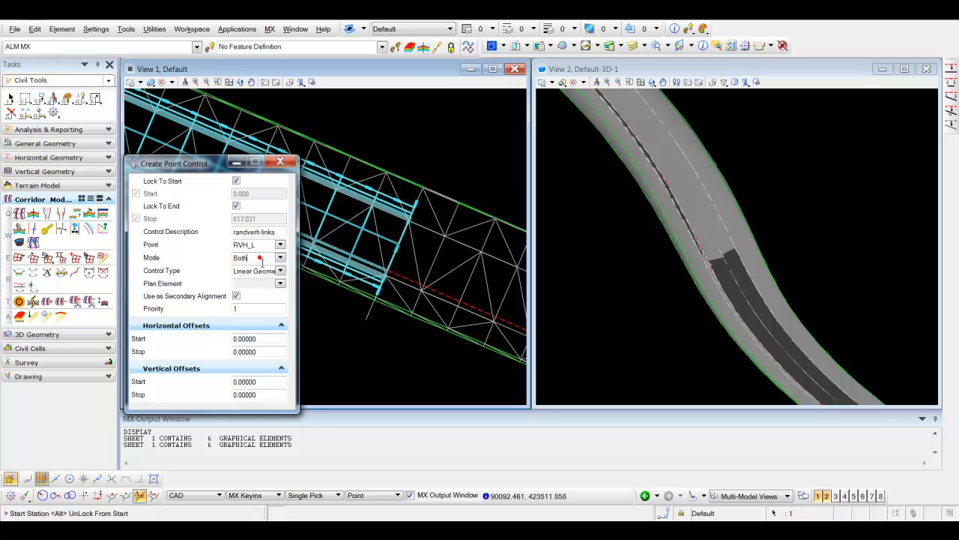
Accept the full corridor length for the RVH_L control, along with its description, mode Both and control type Linear Geometry
left_click(422, 117)
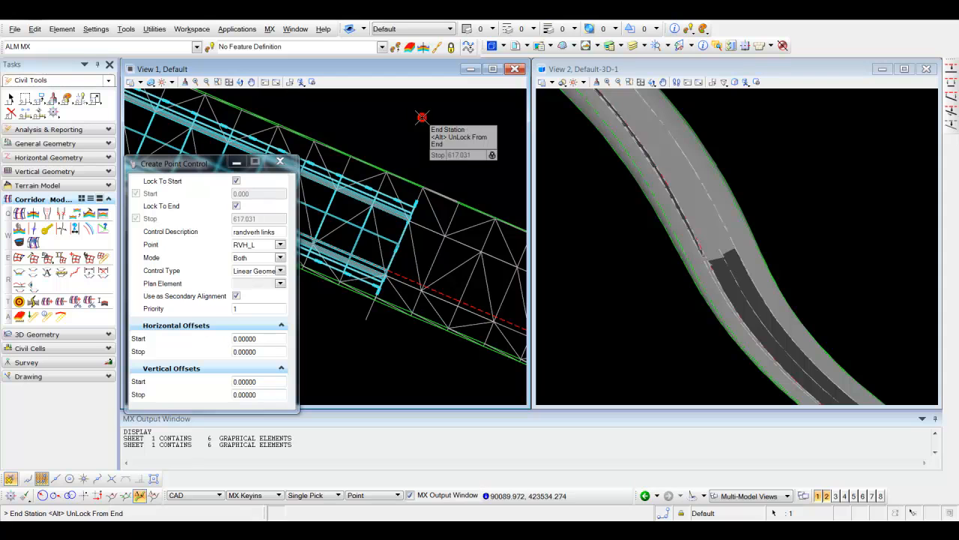
left_click(422, 117)
left_click(422, 117)
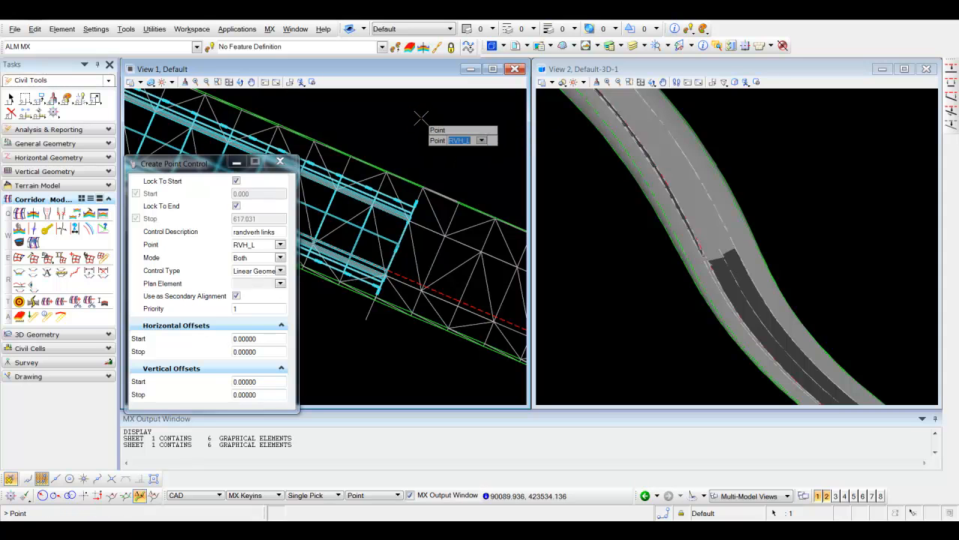
left_click(422, 118)
left_click(422, 118)
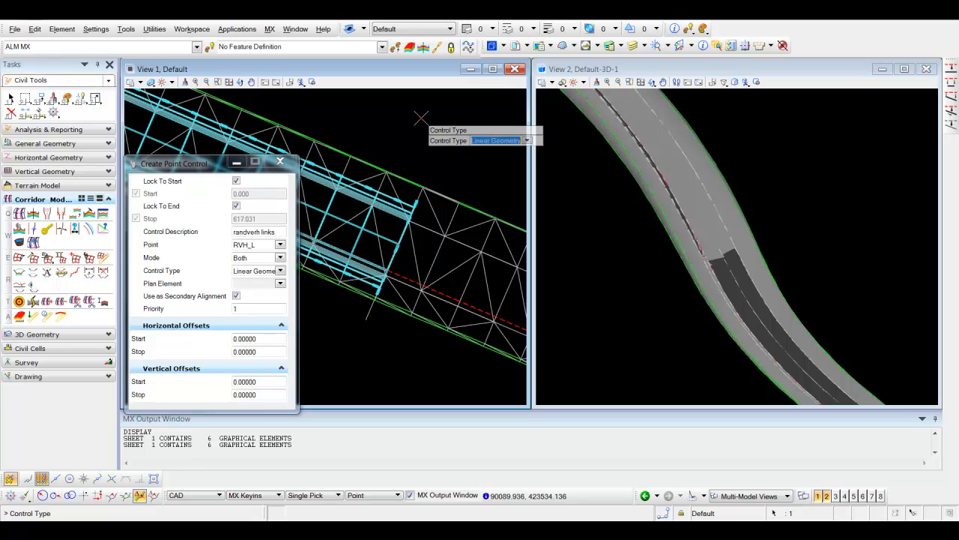
left_click(422, 118)
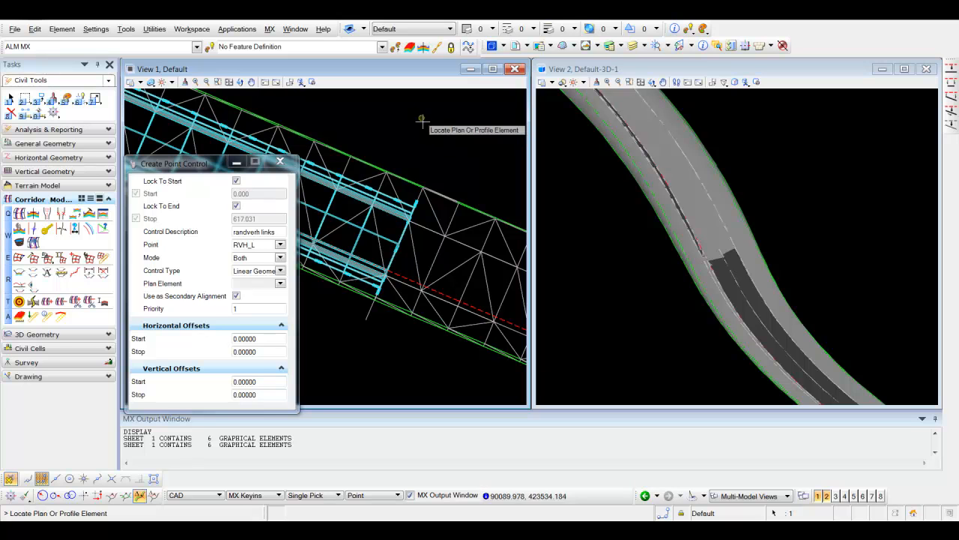
Assign the terrain string ALC2 as plan element for RVH_L, with priority 1 and zero horizontal and vertical offsets
left_click(406, 279)
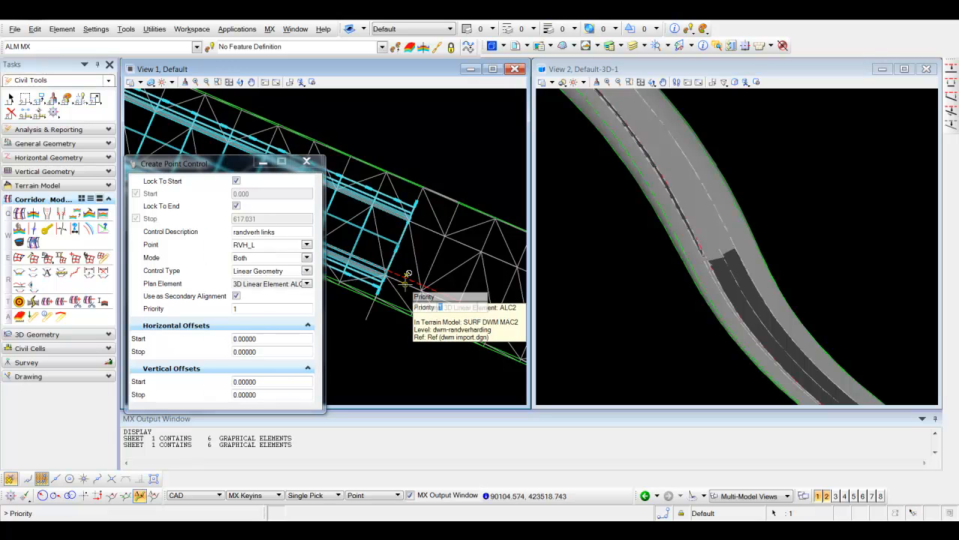
left_click(420, 131)
left_click(421, 131)
left_click(420, 131)
left_click(420, 131)
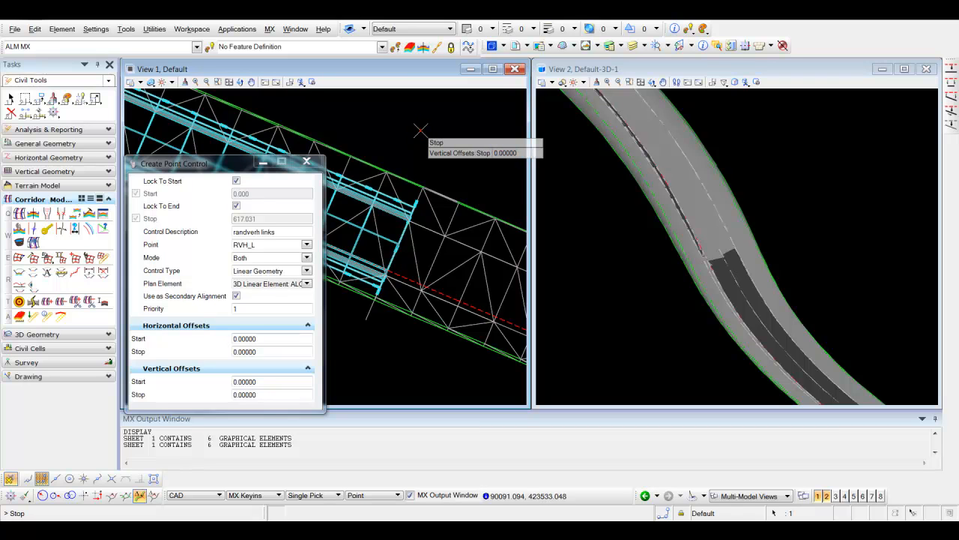
left_click(421, 131)
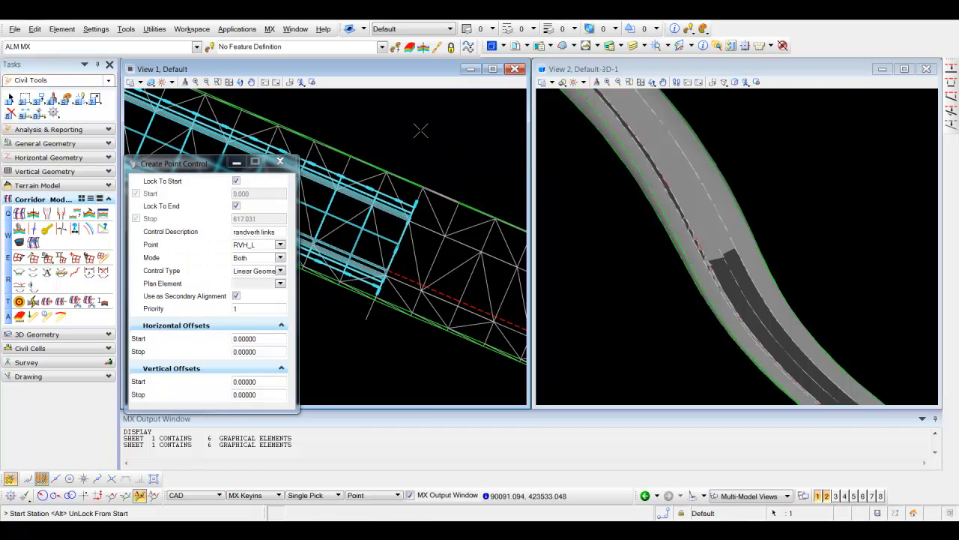
Examine the corridor's pavement edges against the terrain in View 2 and close the point control settings
scroll(645, 187, "up", 2)
scroll(678, 159, "up", 2)
scroll(765, 146, "up", 2)
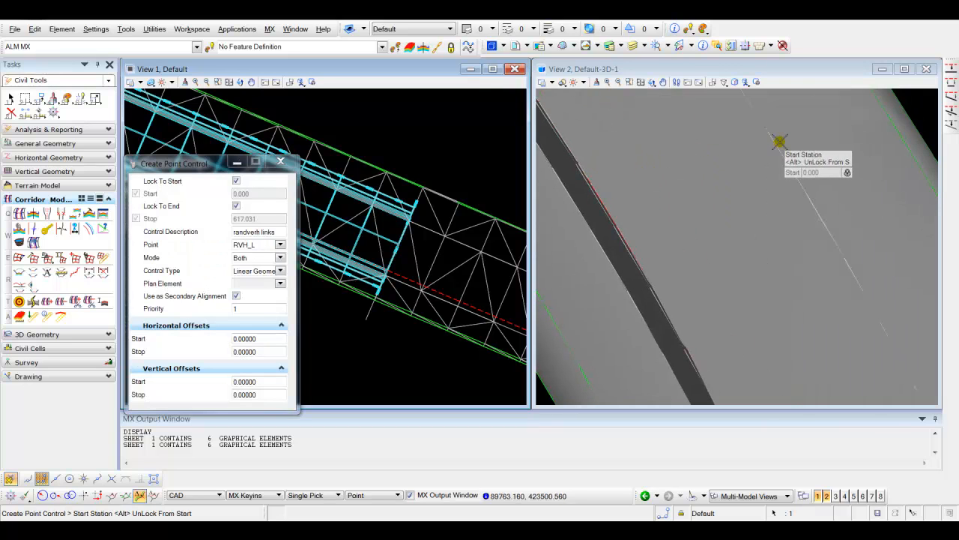
scroll(730, 145, "down", 5)
left_click_drag(182, 163, 255, 142)
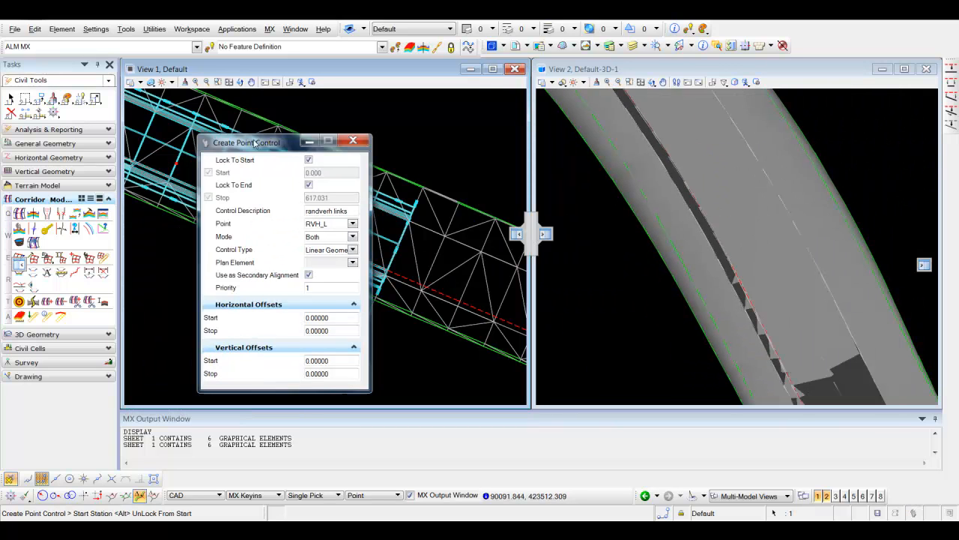
left_click(353, 140)
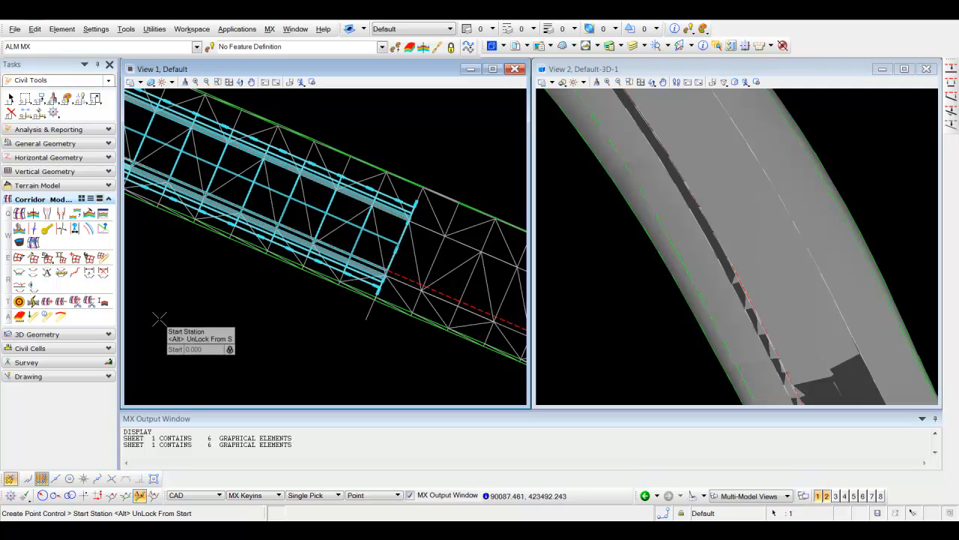
Open a dynamic cross section of the corridor in View 3 and float it over the plan and 3D views
left_click(19, 272)
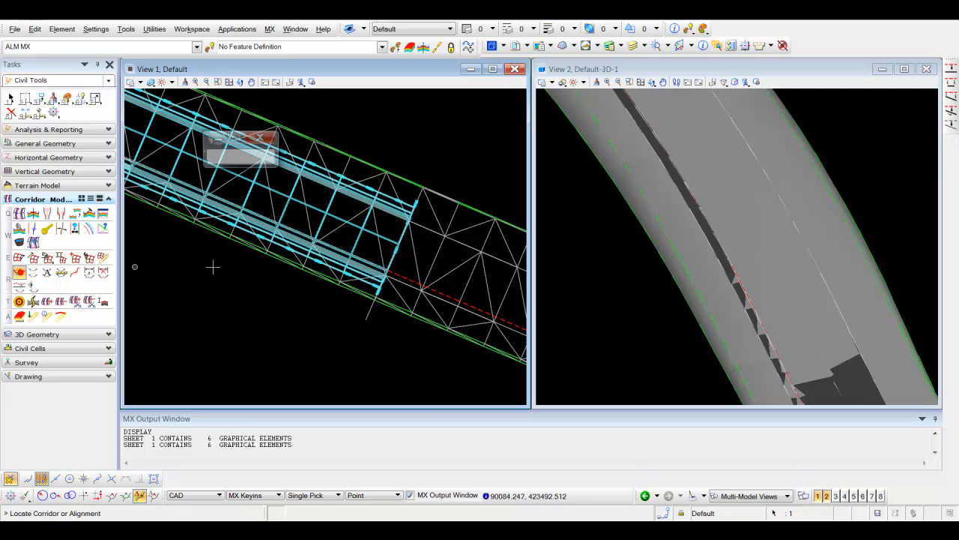
left_click(244, 200)
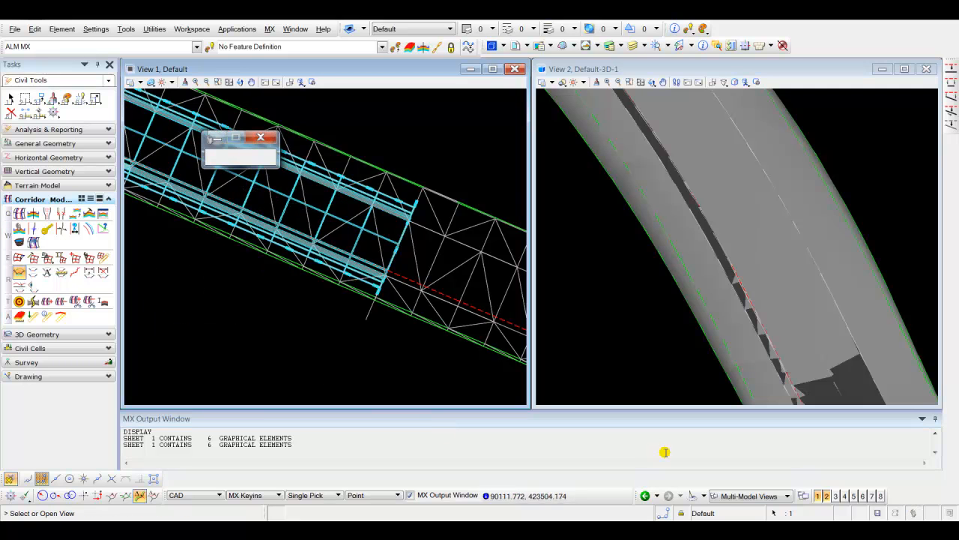
left_click(835, 496)
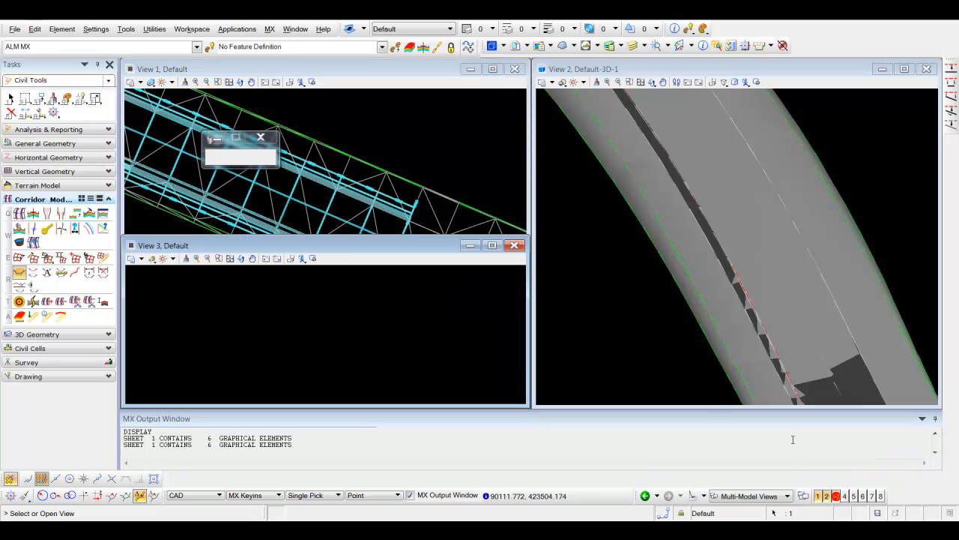
left_click(424, 338)
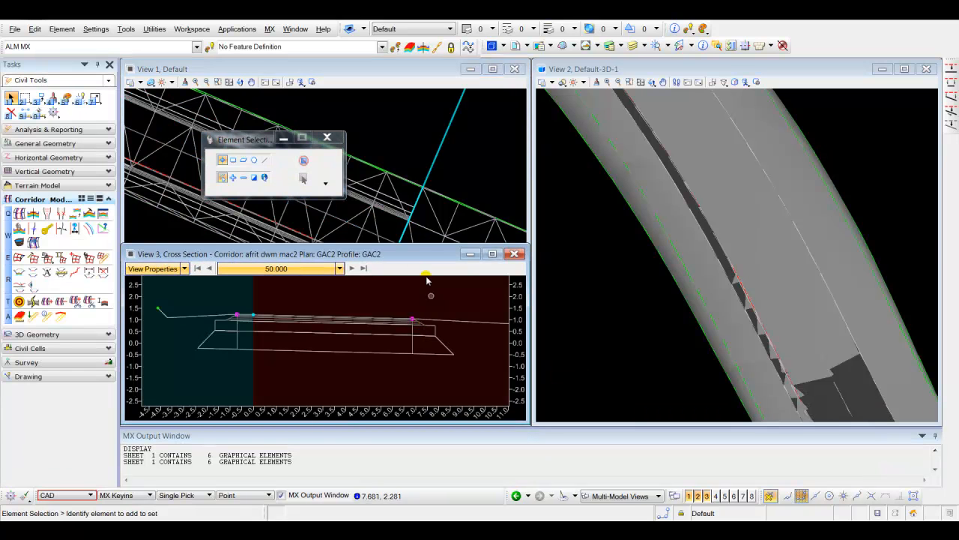
left_click_drag(416, 253, 631, 219)
left_click_drag(725, 182, 659, 246)
scroll(595, 182, "down", 2)
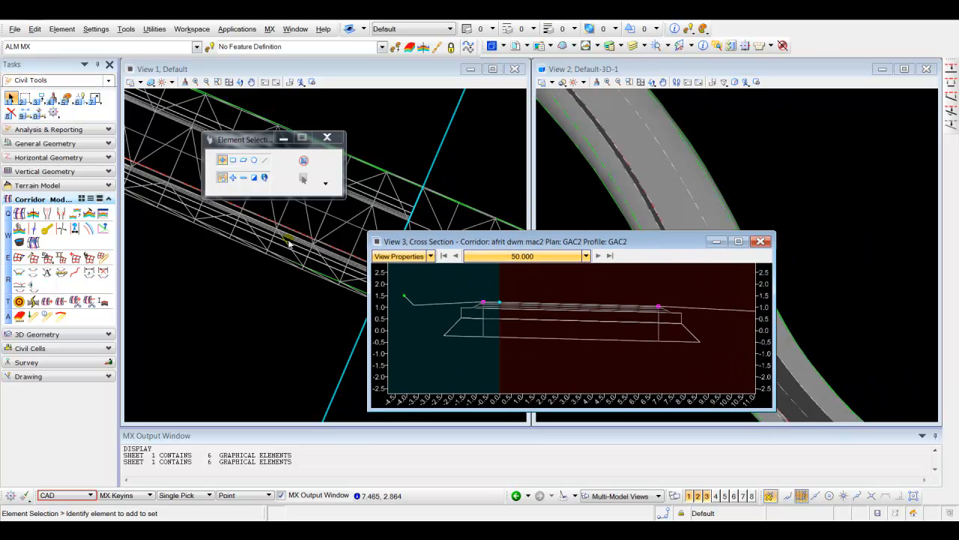
Locate the cross section's station by a data point on the corridor in View 1, at about 429.755
scroll(265, 300, "down", 4)
middle_click_drag(187, 260, 287, 316)
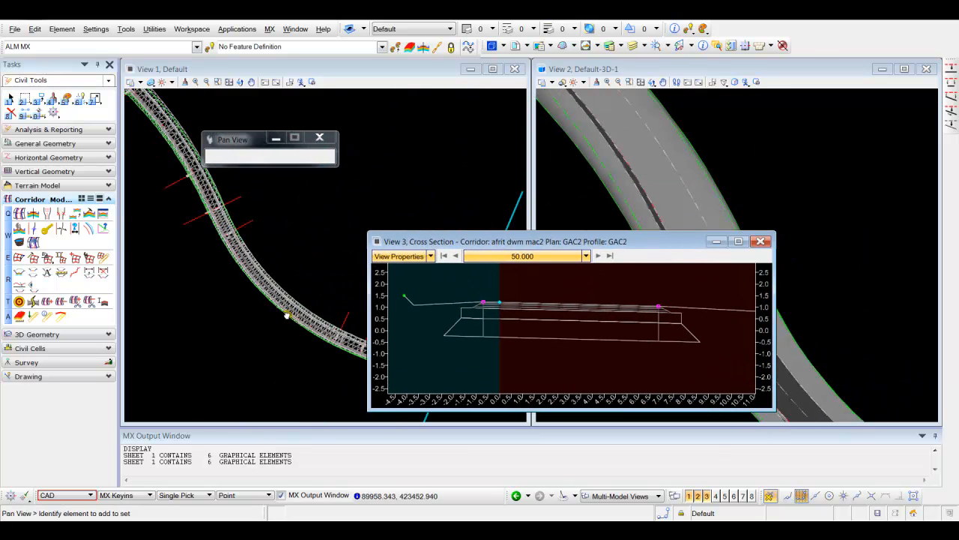
middle_click_drag(206, 238, 264, 335)
middle_click_drag(182, 265, 242, 337)
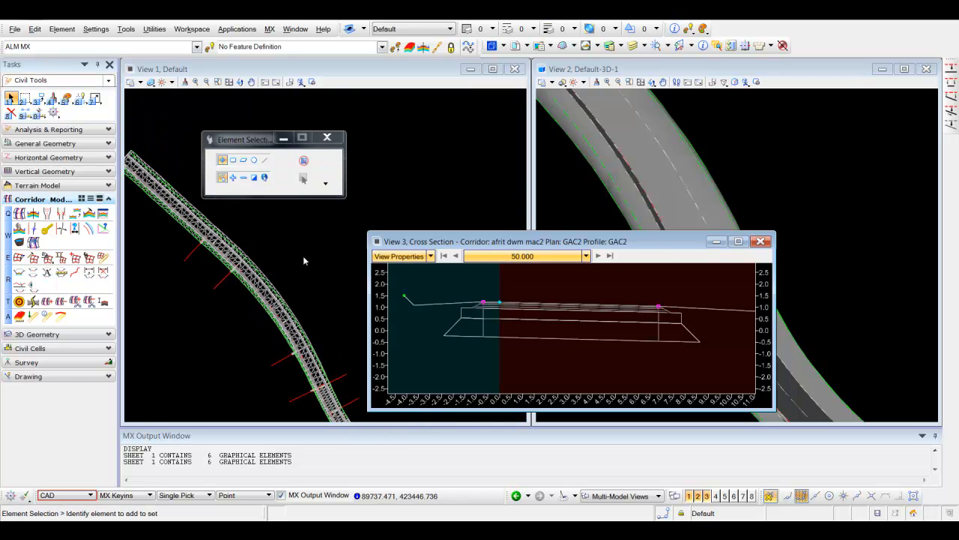
right_click(618, 291)
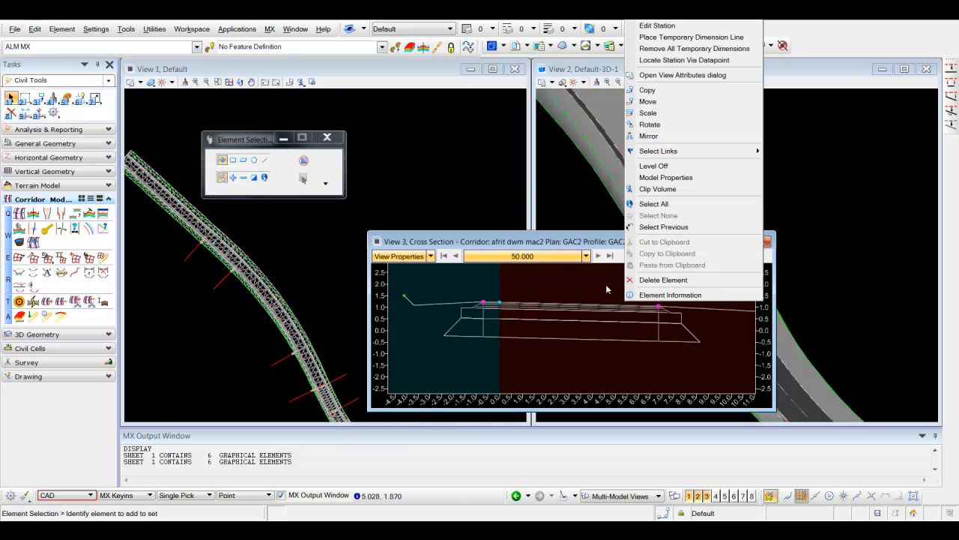
left_click(666, 60)
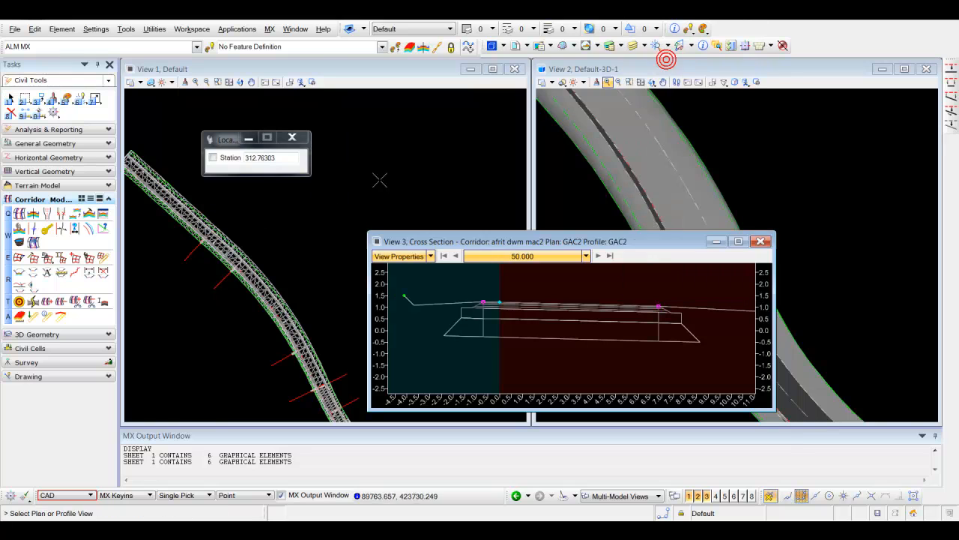
left_click(299, 284)
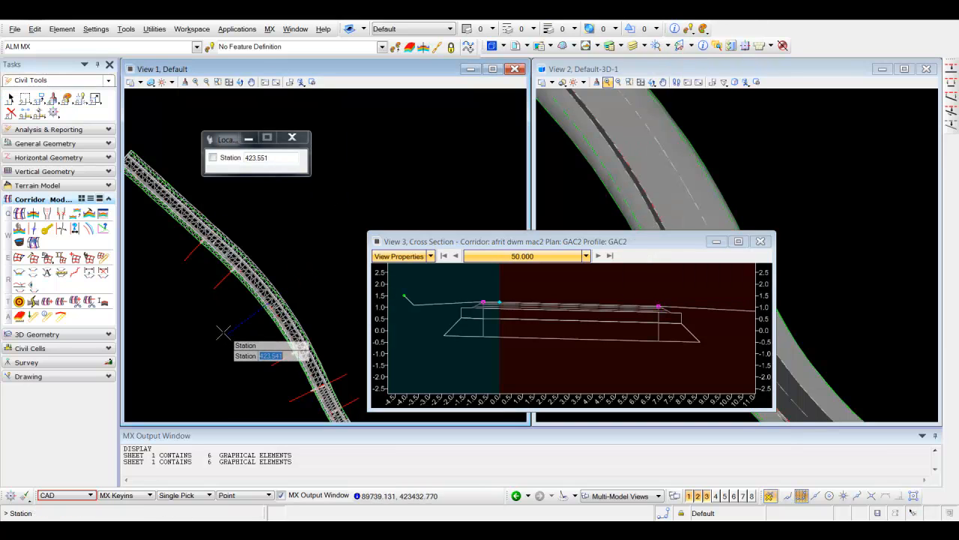
left_click(223, 332)
Examine the asphalt layers in the cross section at station 429.755 and compare them with the 3D model
middle_click_drag(577, 317, 532, 290)
scroll(574, 308, "up", 5)
scroll(543, 292, "up", 3)
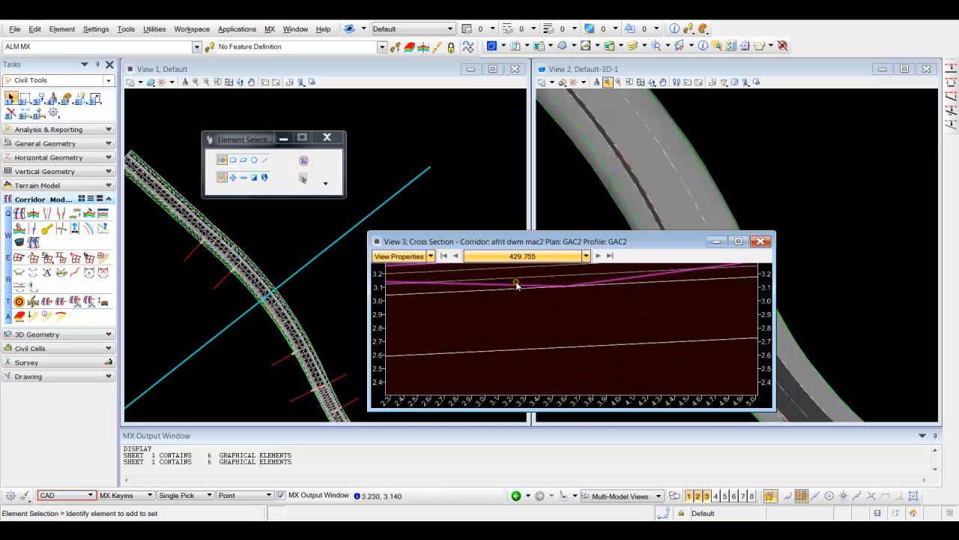
mouse_move(517, 286)
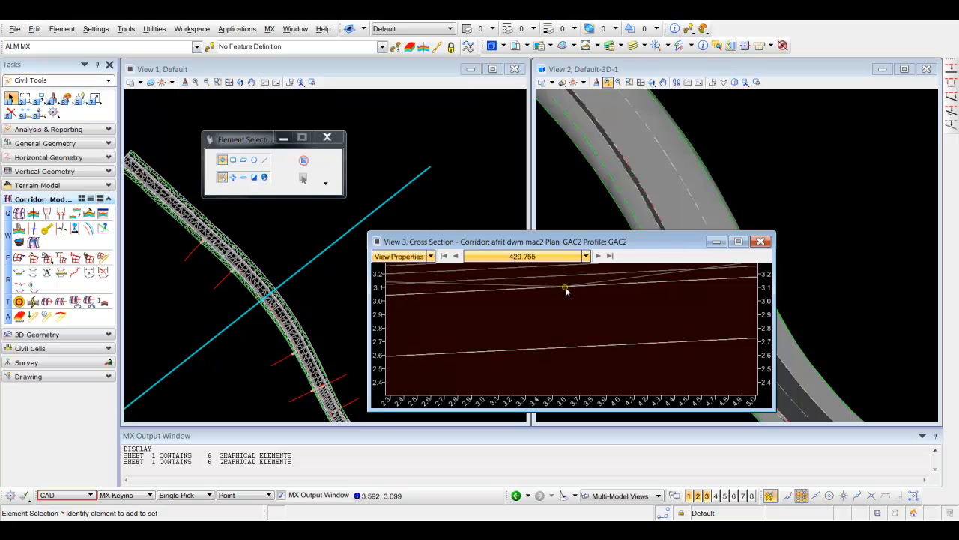
scroll(566, 290, "down", 4)
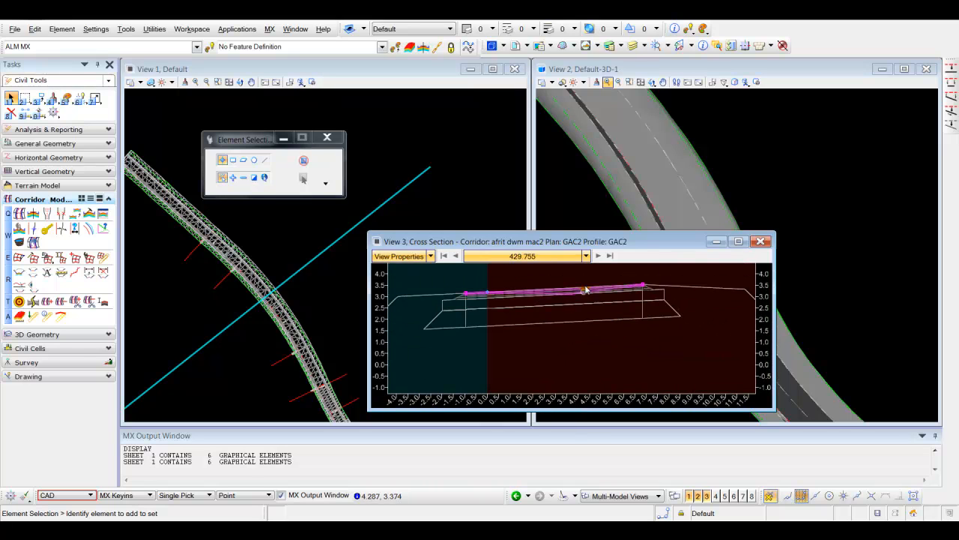
scroll(566, 300, "up", 1)
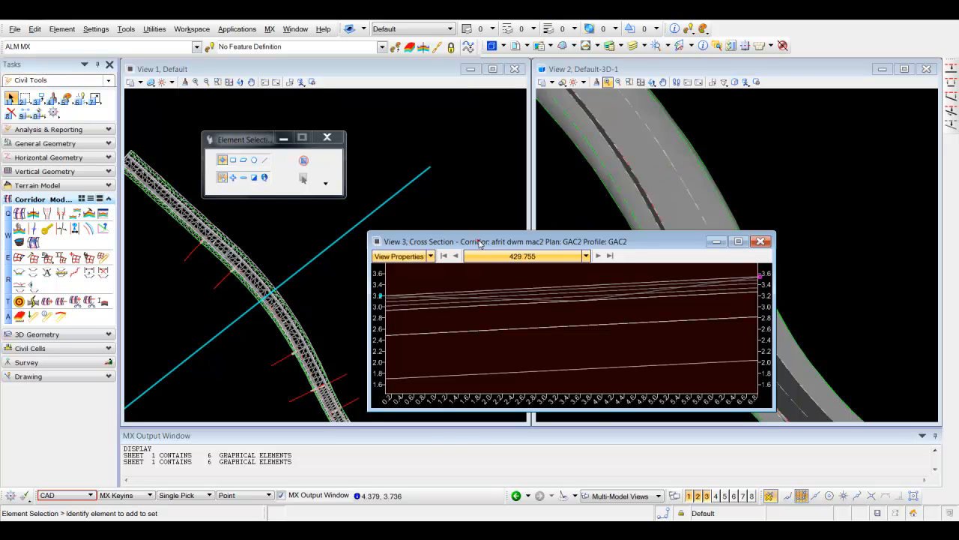
left_click_drag(480, 241, 507, 188)
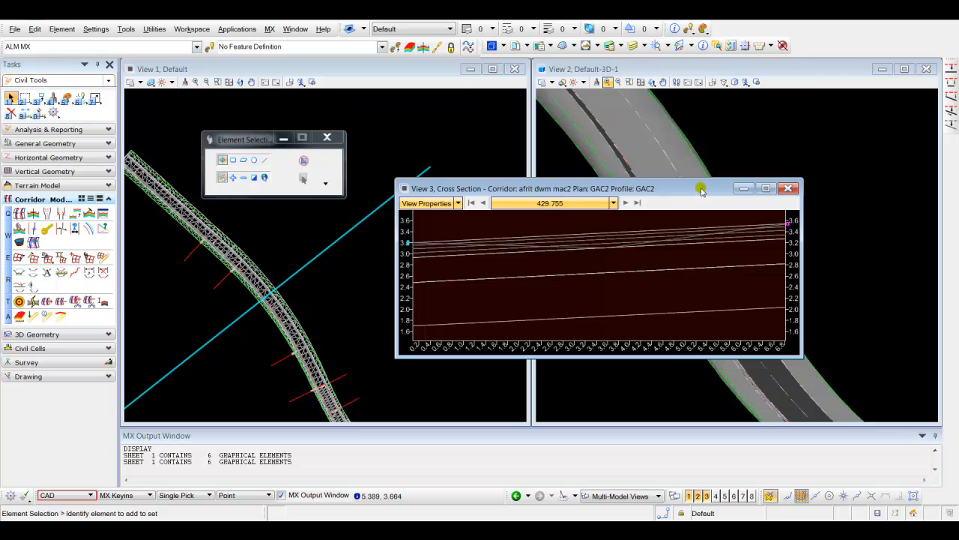
left_click_drag(700, 188, 598, 203)
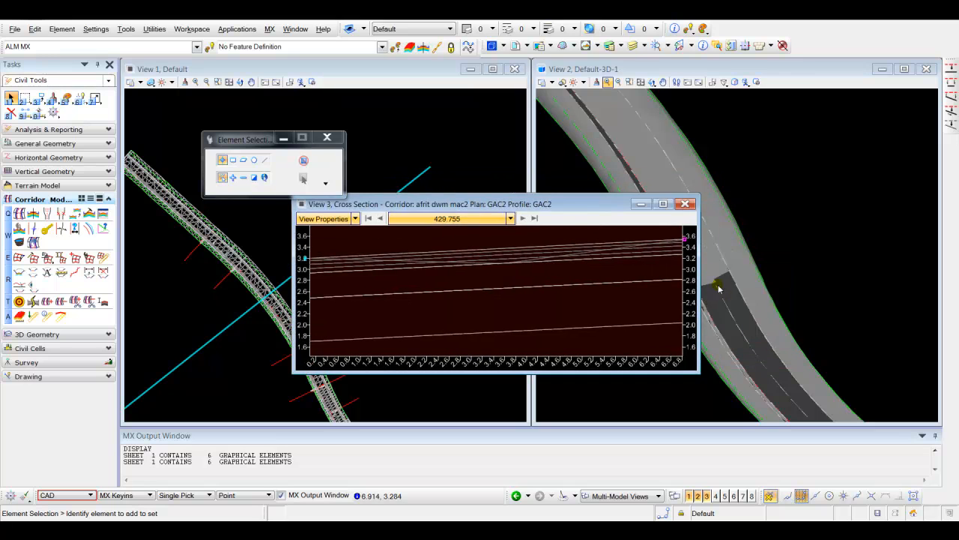
left_click_drag(586, 210, 659, 174)
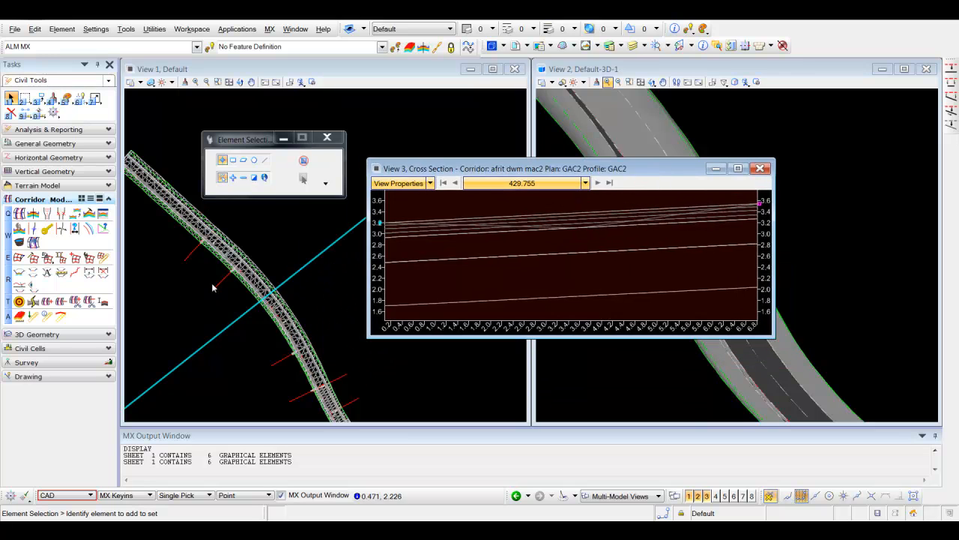
Edit the corridor's template drop to delete the surface points STR_020_R and STR_020_L, and apply the changed template
left_click(20, 229)
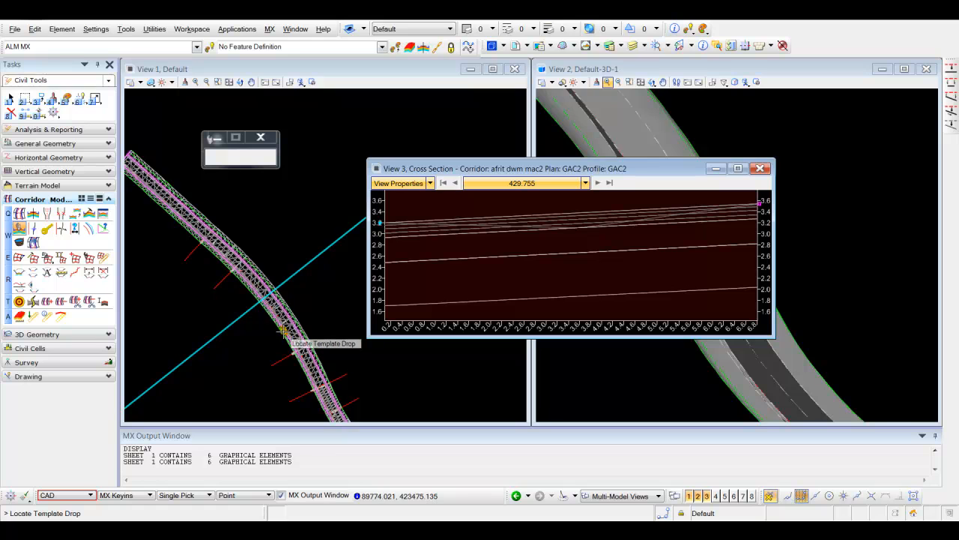
left_click(262, 342)
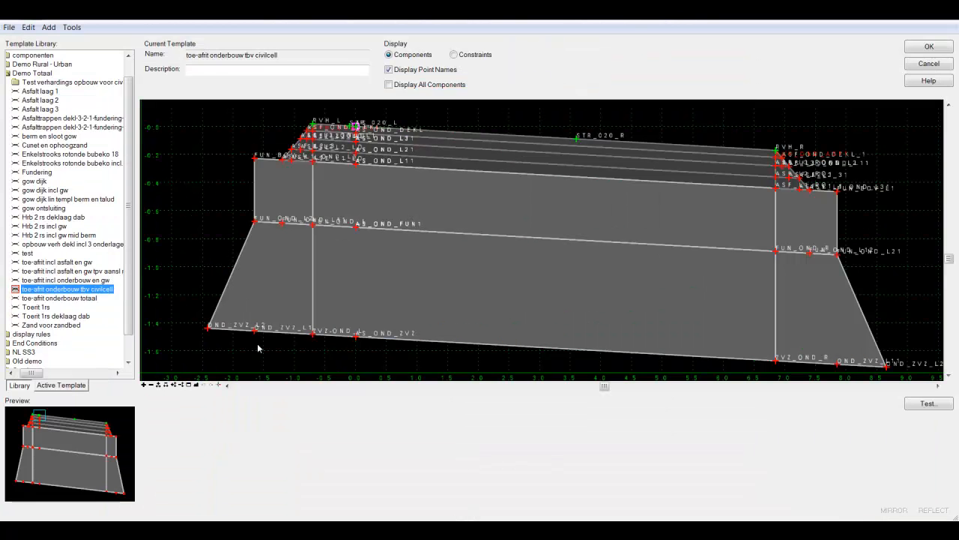
right_click(577, 143)
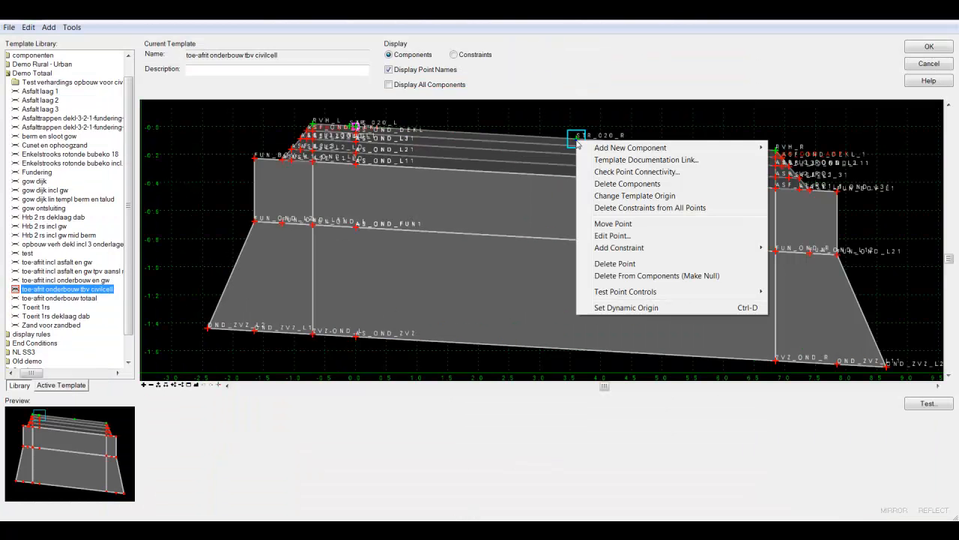
left_click(616, 264)
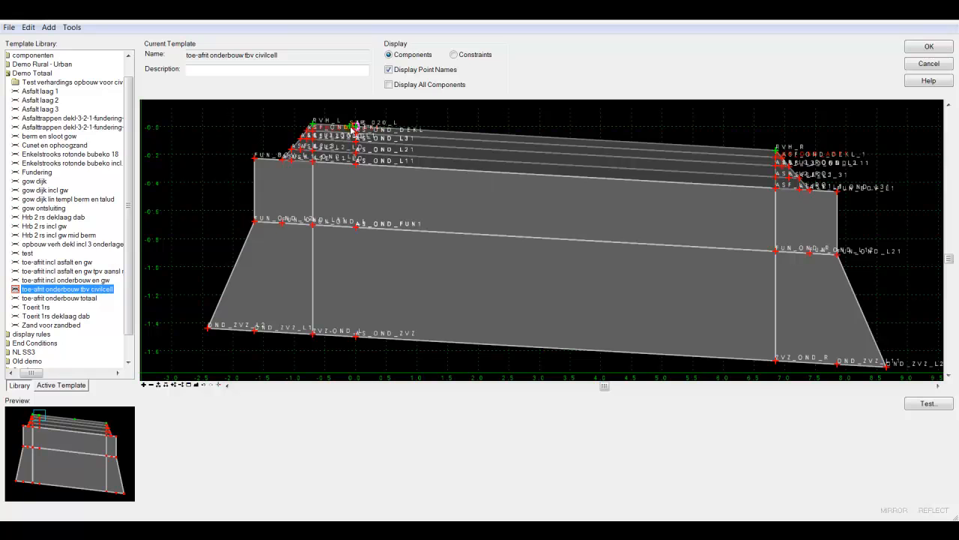
scroll(349, 132, "up", 5)
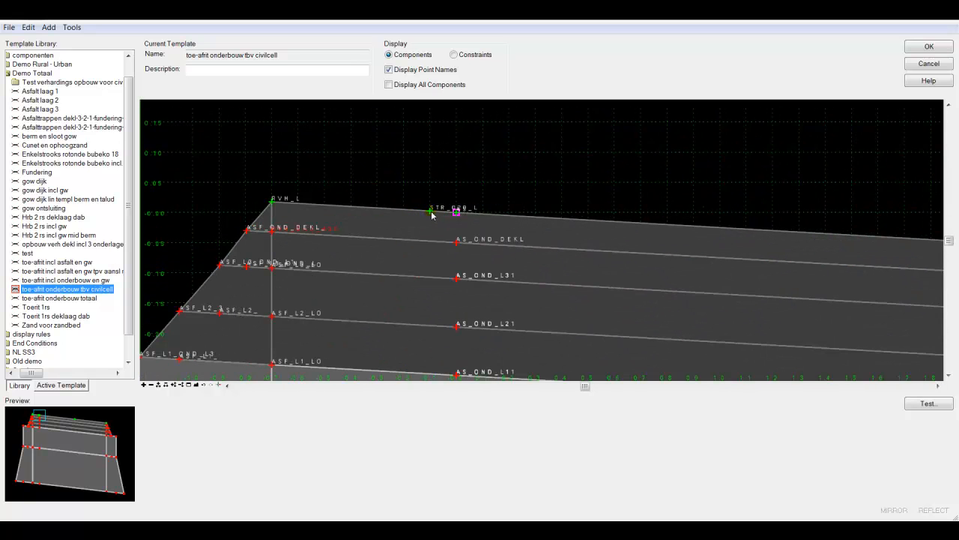
right_click(431, 213)
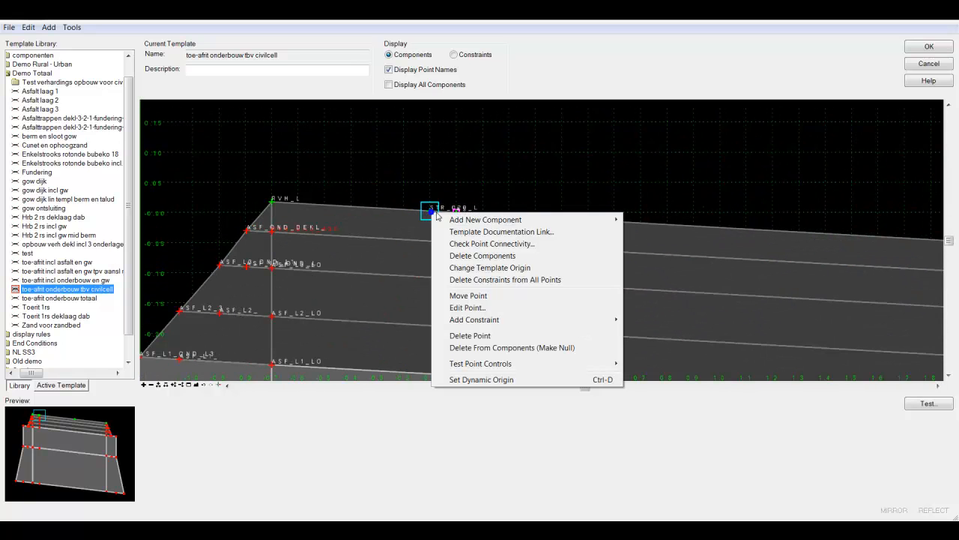
left_click(481, 336)
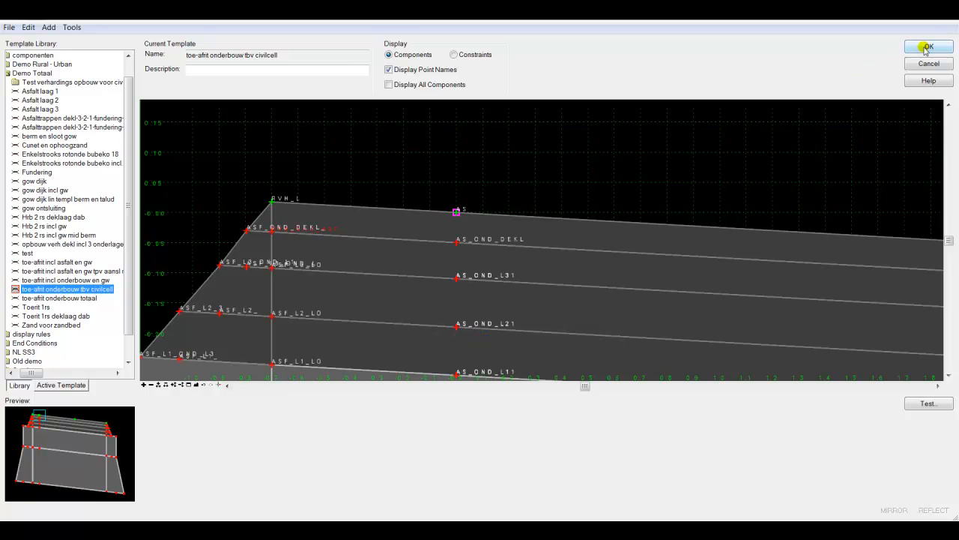
left_click(927, 47)
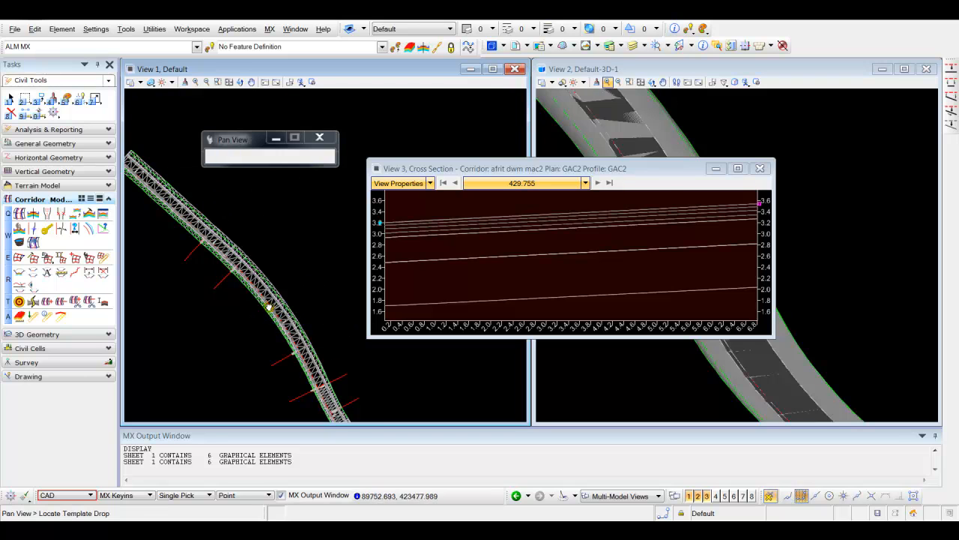
Check the revised pavement layers by stepping through the corridor's cross sections from station 429.755 back to 250.000
scroll(239, 237, "down", 3)
scroll(543, 229, "down", 2)
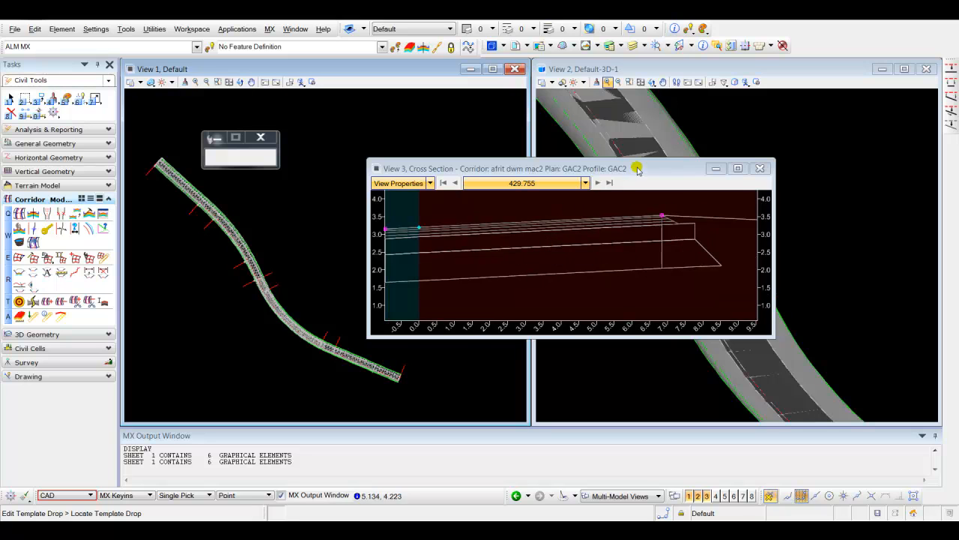
left_click_drag(637, 169, 555, 207)
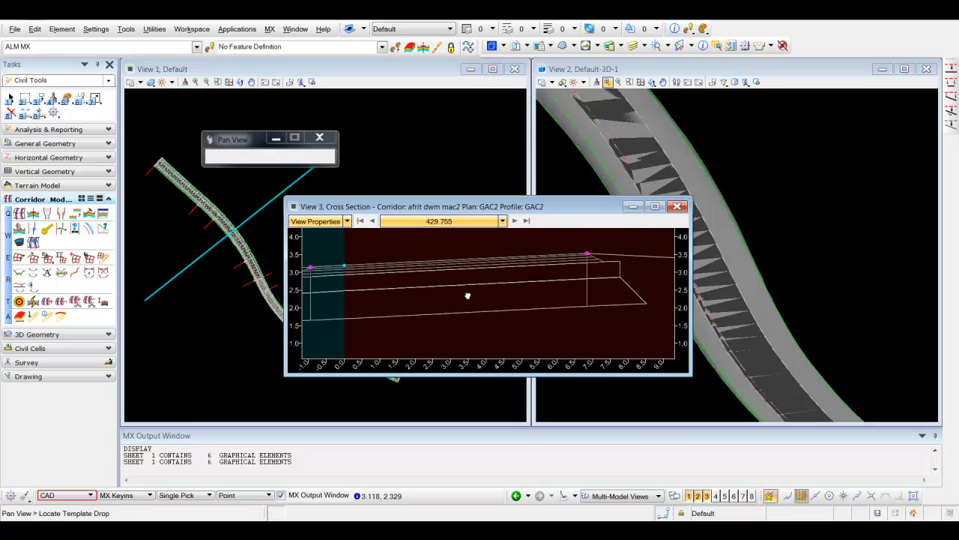
scroll(539, 288, "down", 3)
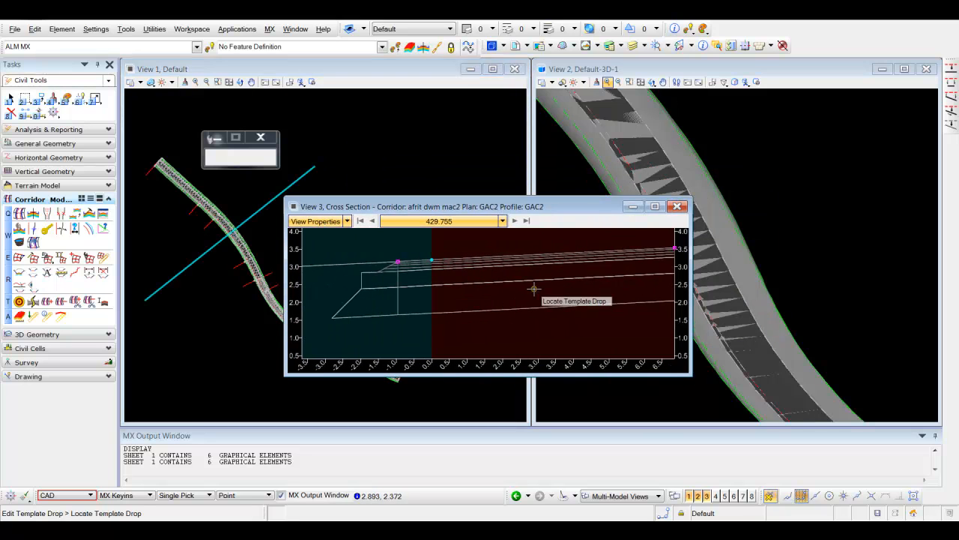
left_click(515, 221)
left_click(515, 221)
left_click(516, 221)
left_click(372, 221)
left_click(374, 223)
left_click(374, 224)
left_click(374, 223)
left_click(374, 224)
left_click(374, 223)
left_click(374, 224)
left_click(374, 223)
left_click(374, 223)
left_click(374, 223)
left_click(374, 223)
left_click(374, 223)
left_click(374, 223)
left_click(374, 223)
left_click(374, 223)
left_click(374, 223)
left_click(374, 223)
left_click(374, 223)
left_click(373, 223)
left_click(374, 224)
left_click(374, 224)
left_click(374, 223)
left_click(374, 223)
left_click(374, 225)
Inspect the pavement surface against the terrain in View 2, and minimize the cross section view
left_click_drag(589, 209, 434, 221)
middle_click_drag(675, 227, 705, 256)
scroll(687, 197, "up", 6)
scroll(694, 210, "down", 5)
scroll(712, 210, "down", 2)
scroll(643, 163, "up", 1)
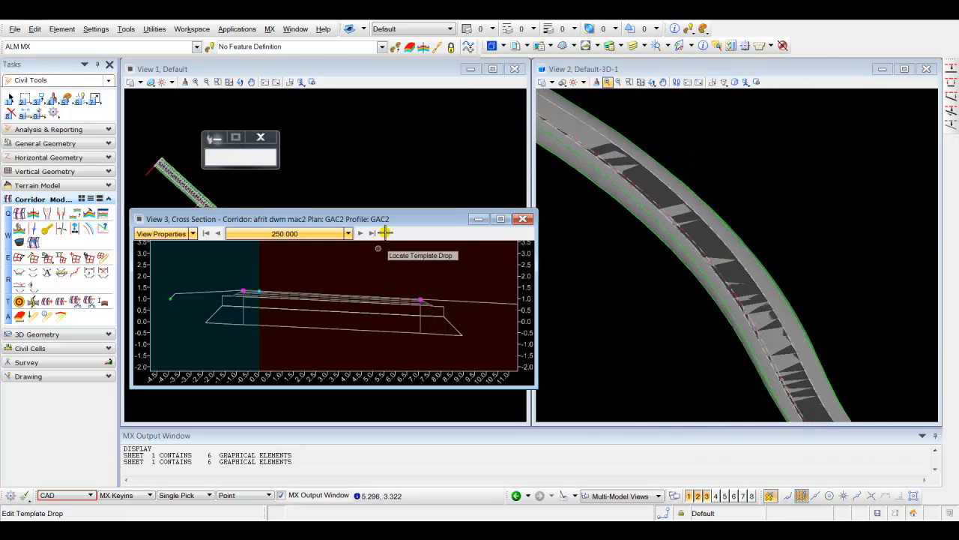
left_click_drag(464, 220, 628, 302)
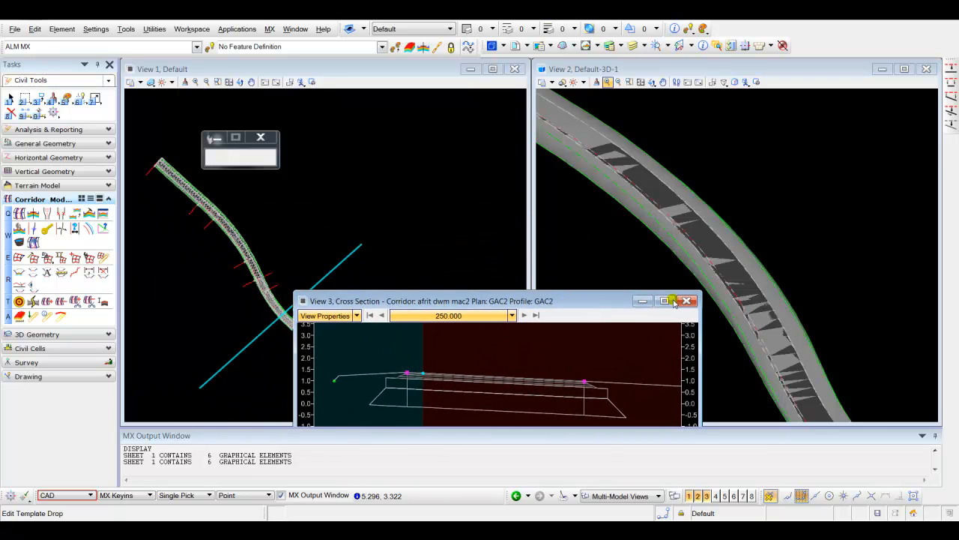
left_click(643, 301)
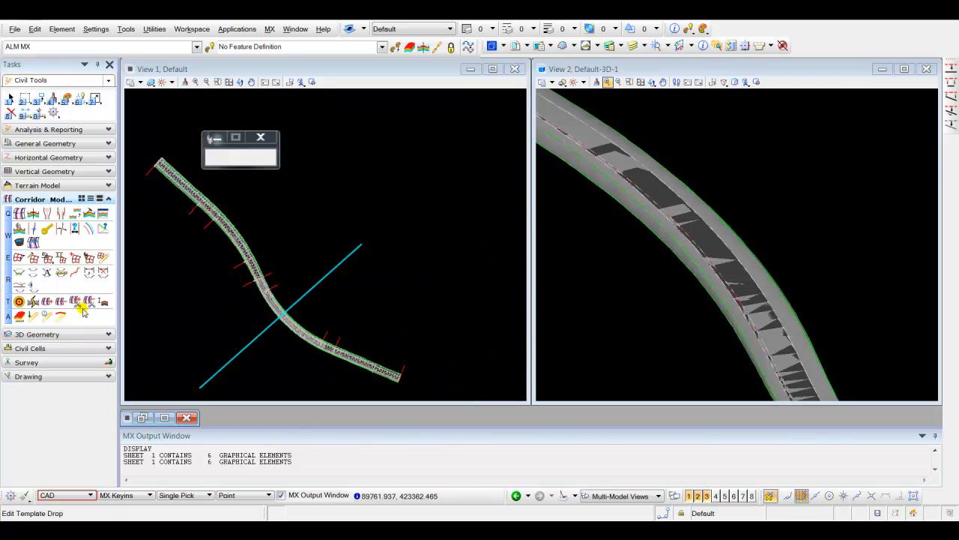
Open the properties of terrain model SURF DWM MAC2 in the civil model and switch its Triangles display to Off
left_click(717, 46)
mouse_move(6, 102)
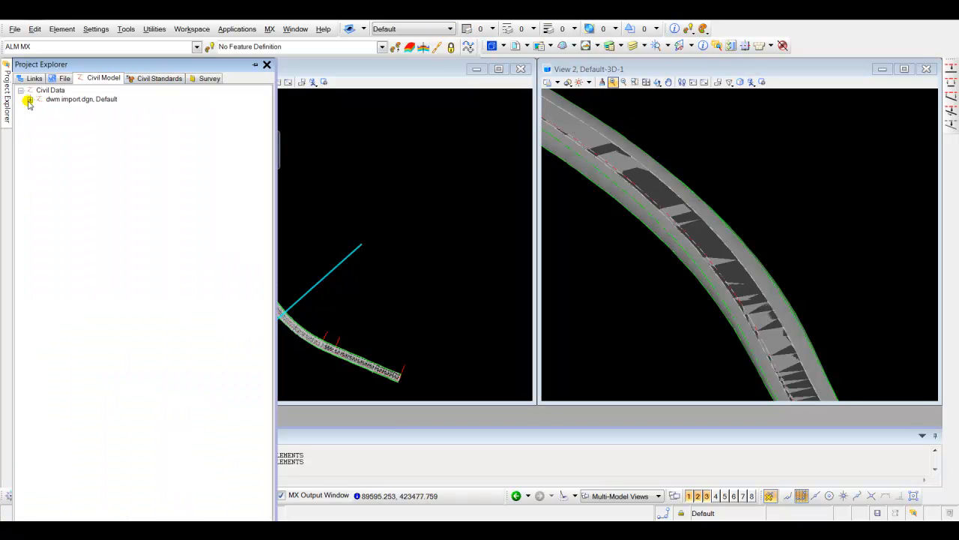
left_click(29, 99)
left_click(40, 135)
right_click(100, 145)
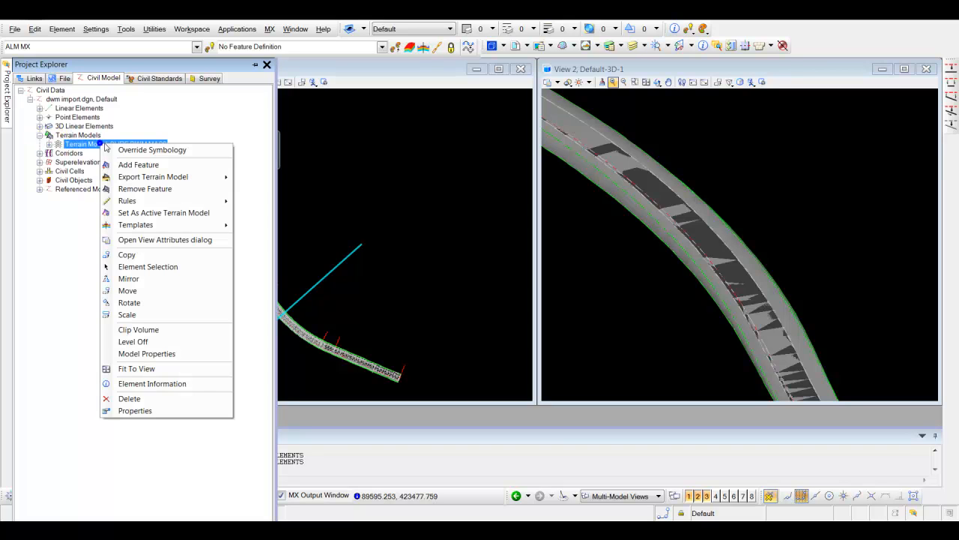
left_click(156, 409)
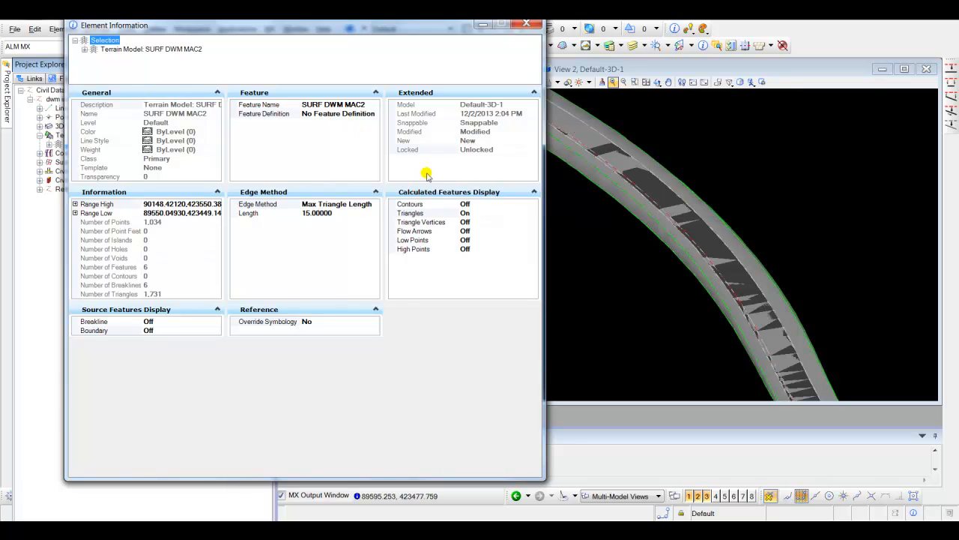
left_click(491, 213)
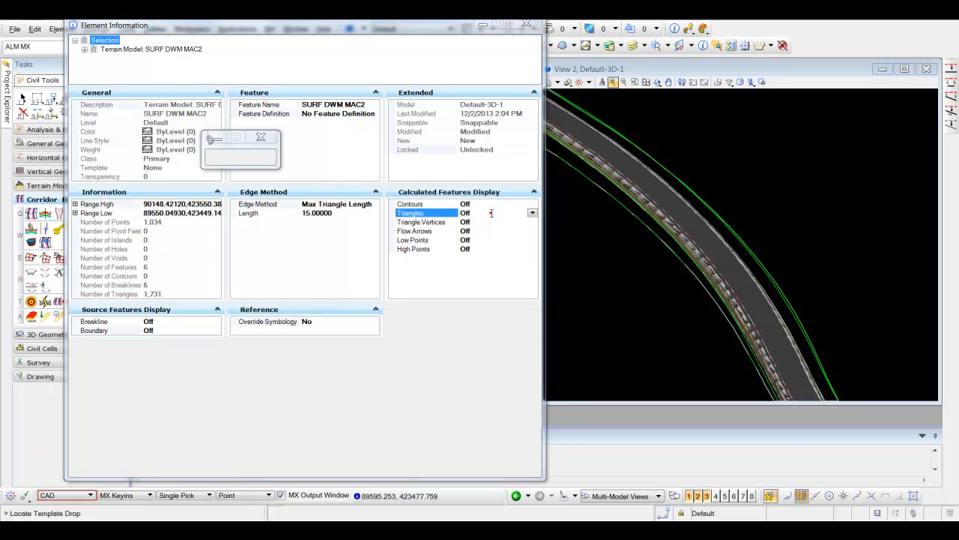
Close the terrain model's properties and inspect the shaded pavement along the corridor in View 2
left_click(527, 24)
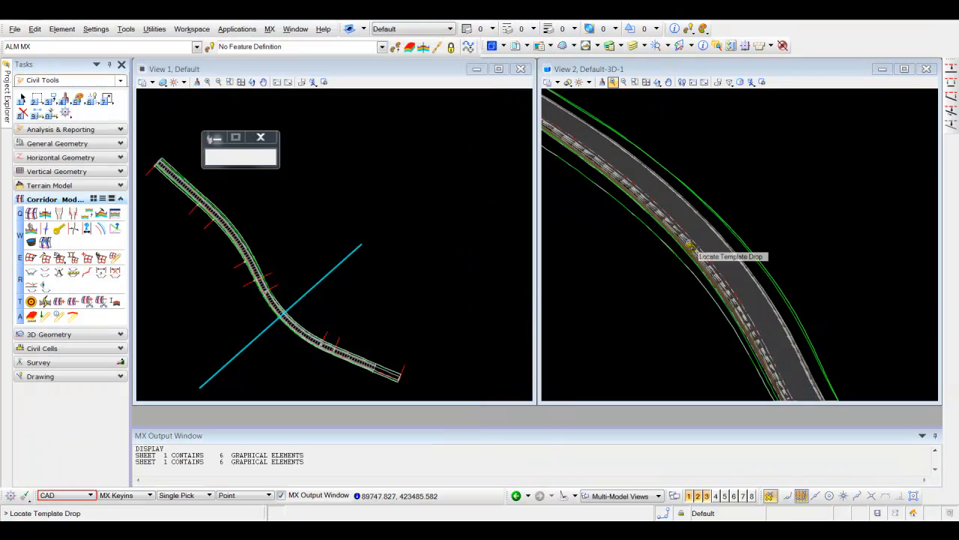
scroll(672, 208, "up", 4)
scroll(672, 208, "up", 1)
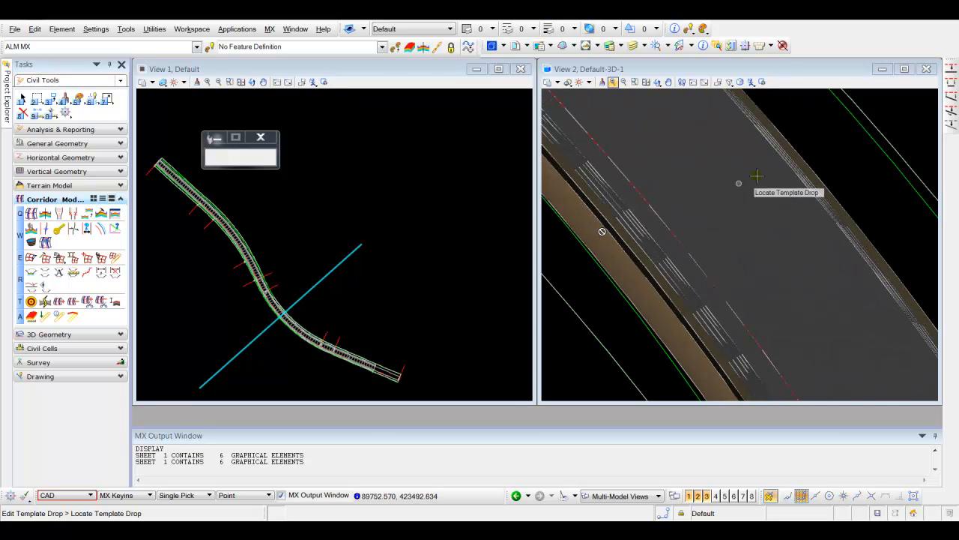
scroll(702, 251, "down", 4)
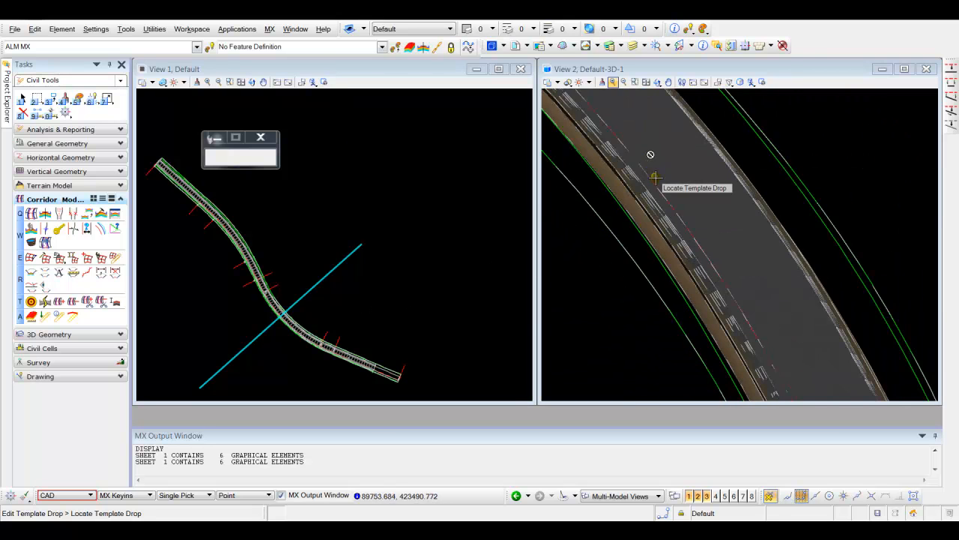
middle_click_drag(666, 251, 626, 184)
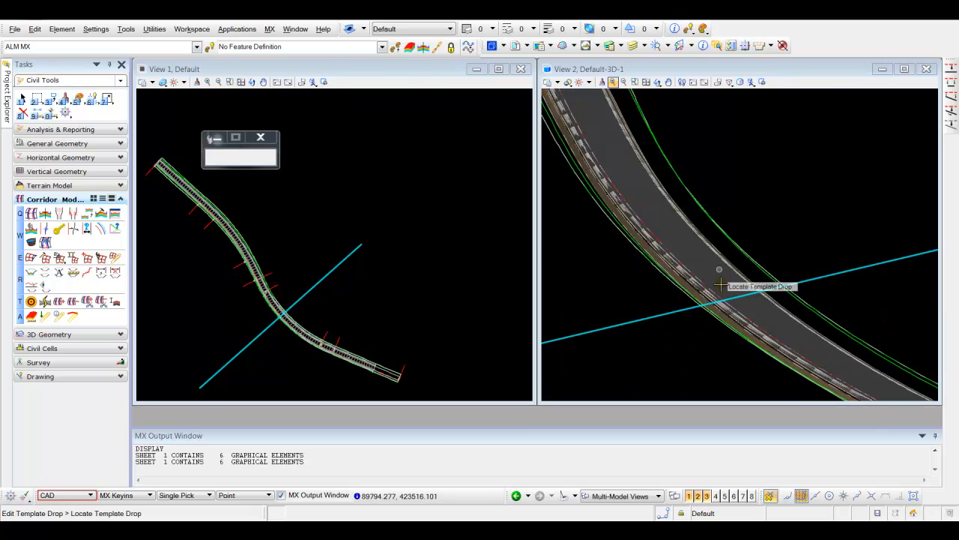
middle_click_drag(733, 288, 621, 204)
middle_click_drag(664, 270, 661, 267)
scroll(648, 251, "down", 5)
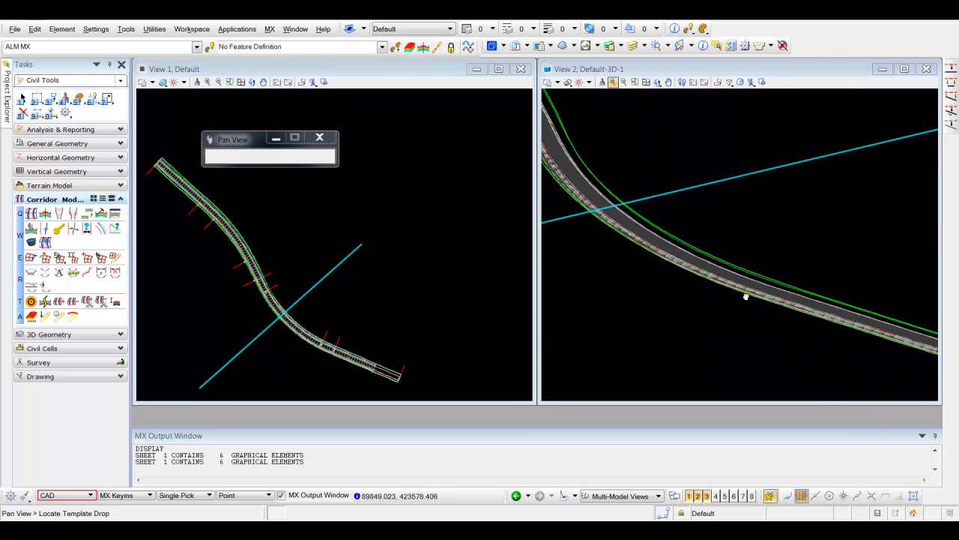
Rotate the 3D model dynamically and examine the exposed pavement layers at the corridor's end from close up
left_click(658, 82)
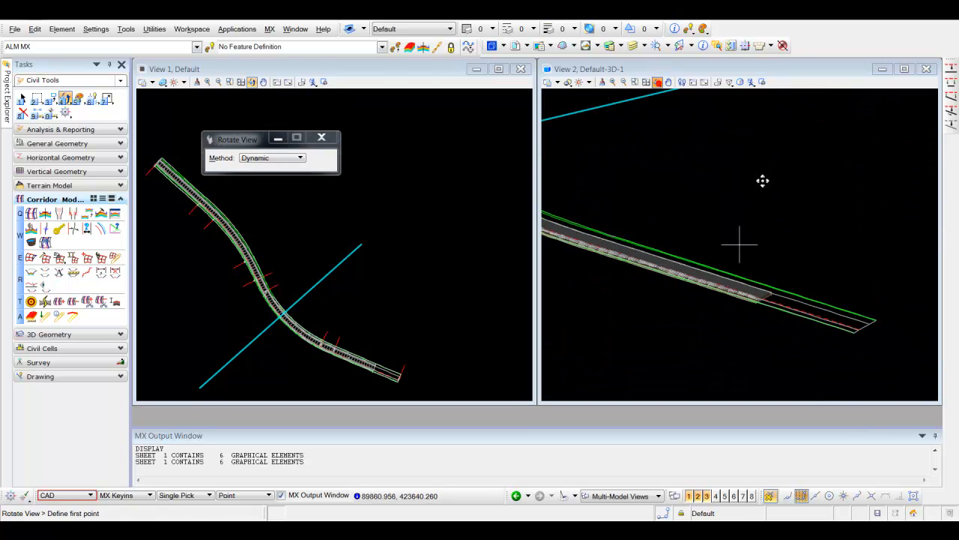
left_click(775, 302)
left_click_drag(677, 286, 677, 281)
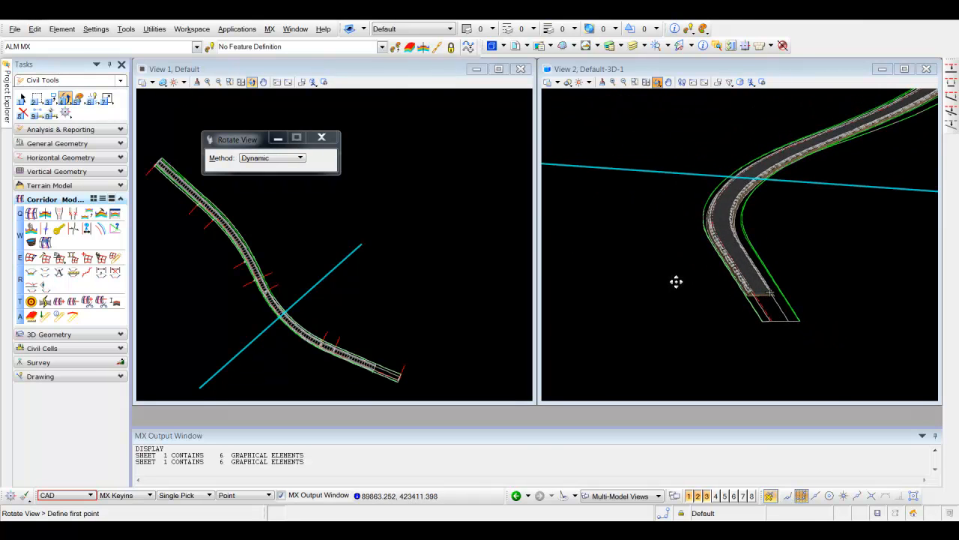
scroll(760, 297, "up", 7)
scroll(698, 312, "up", 1)
middle_click_drag(700, 300, 811, 225)
scroll(702, 220, "up", 3)
middle_click_drag(600, 197, 681, 172)
scroll(681, 176, "up", 2)
scroll(639, 181, "down", 2)
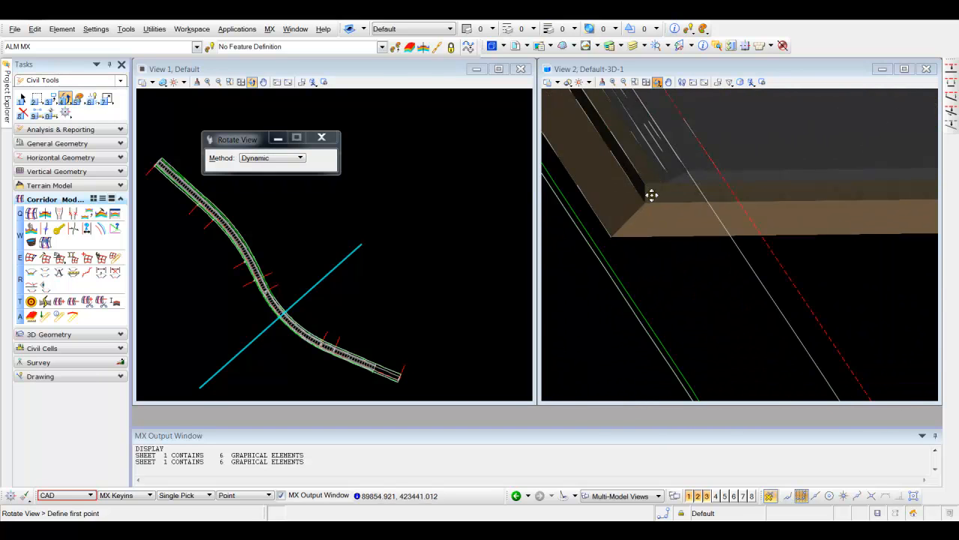
middle_click_drag(602, 231, 754, 222)
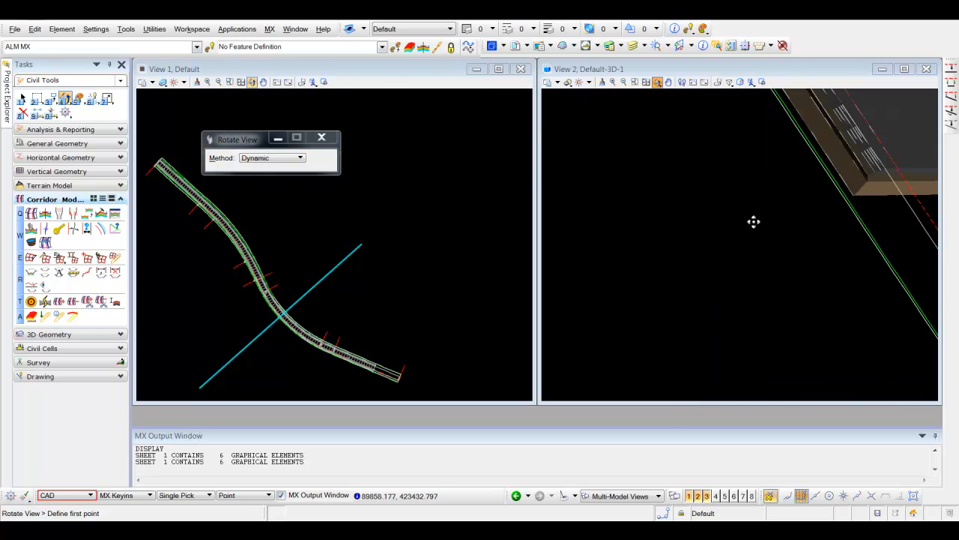
middle_click_drag(797, 198, 569, 306)
middle_click_drag(710, 250, 766, 280)
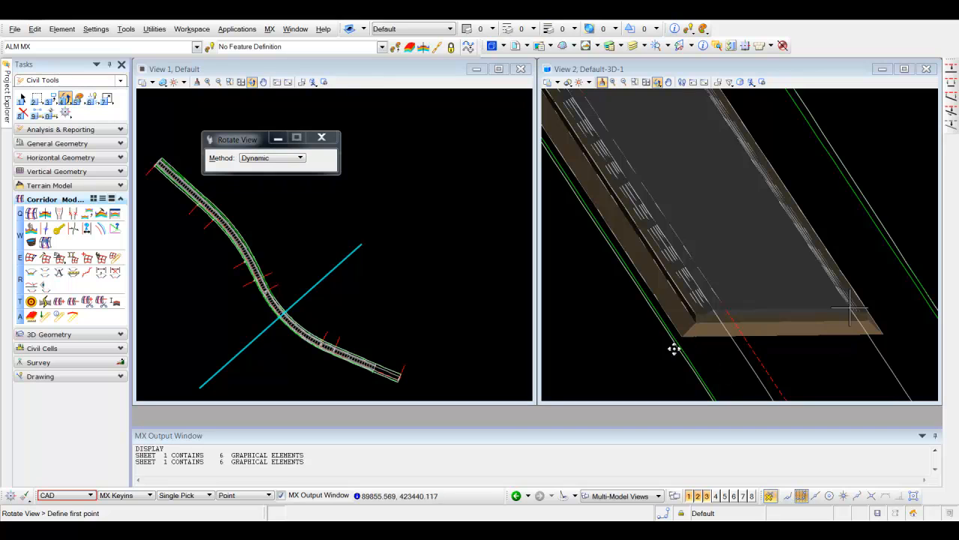
Review the component quantities of the corridor in View 1, checking the material volumes and costs
middle_click_drag(397, 299, 403, 289)
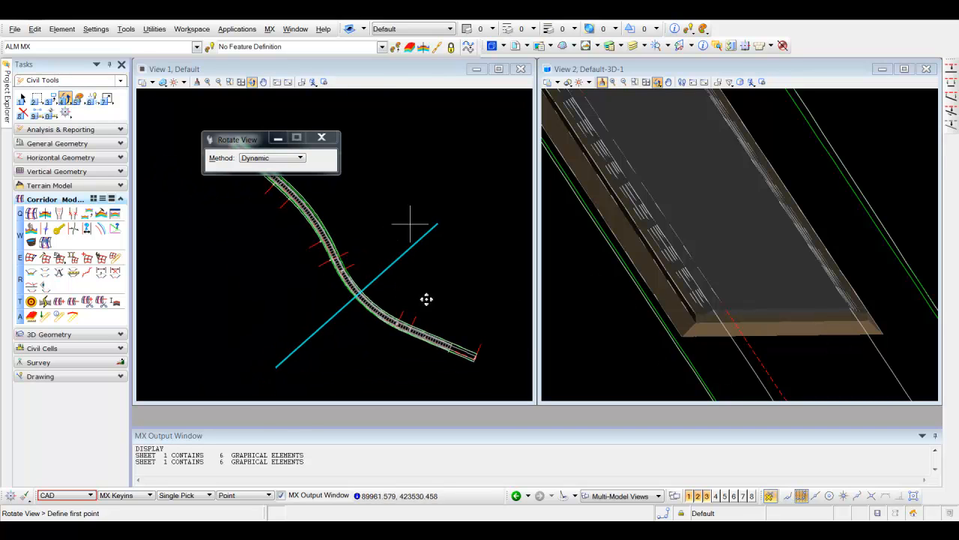
middle_click_drag(406, 280, 384, 291)
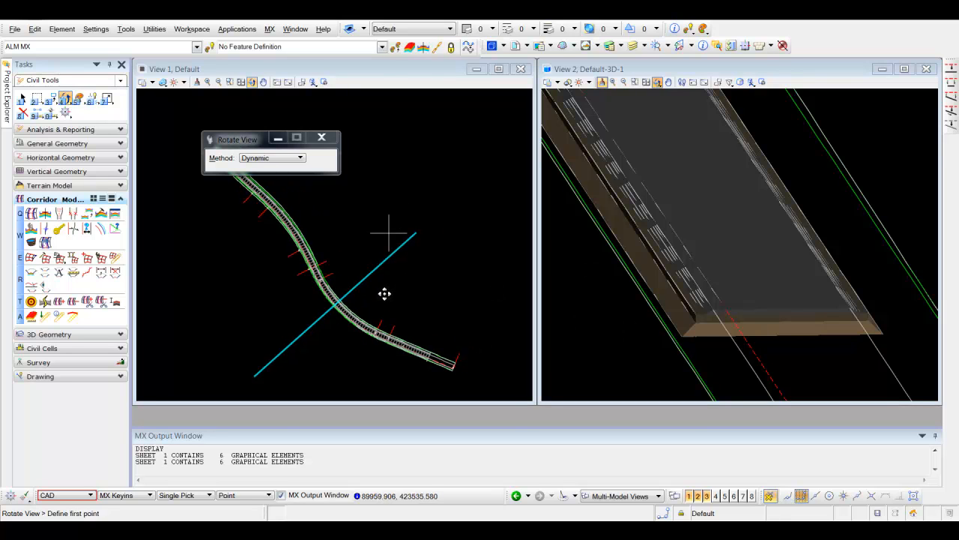
right_click(386, 292)
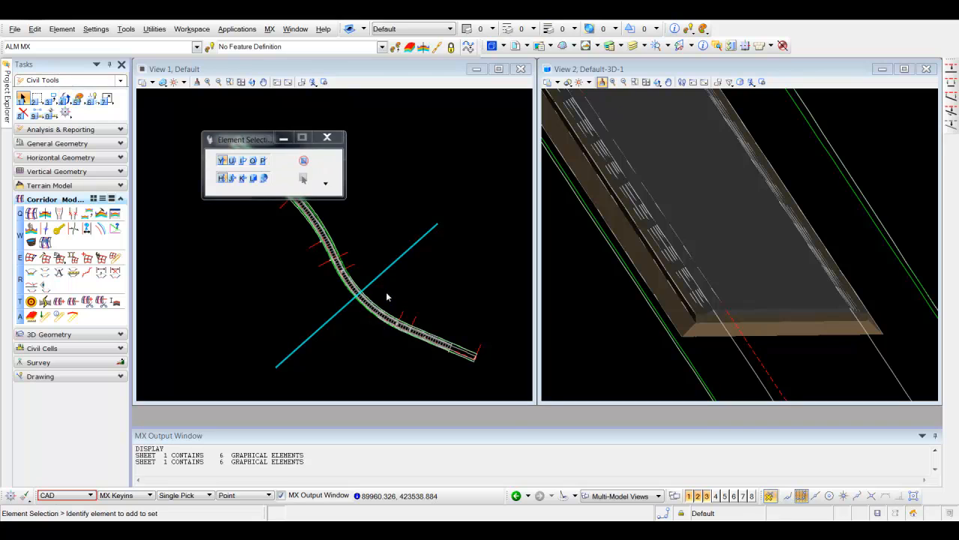
left_click_drag(258, 144, 390, 122)
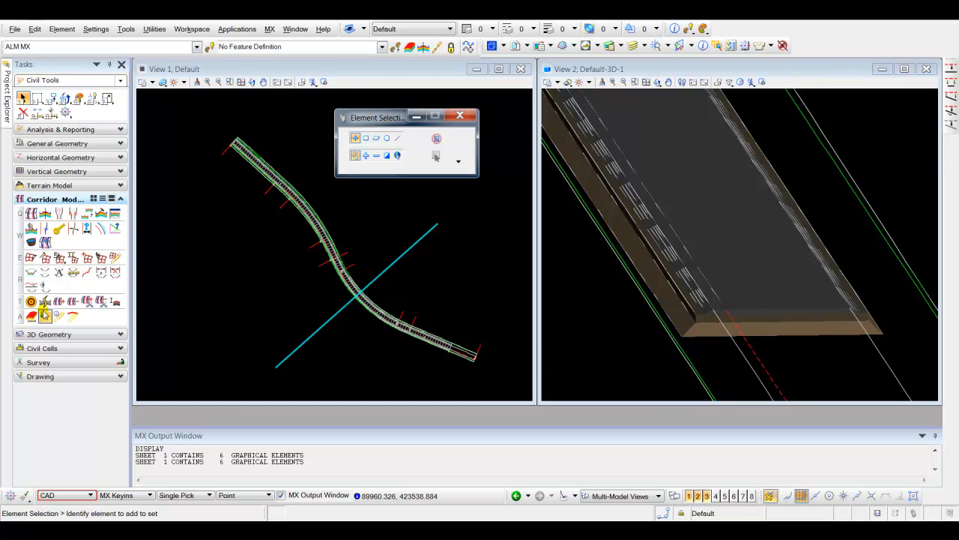
left_click(31, 315)
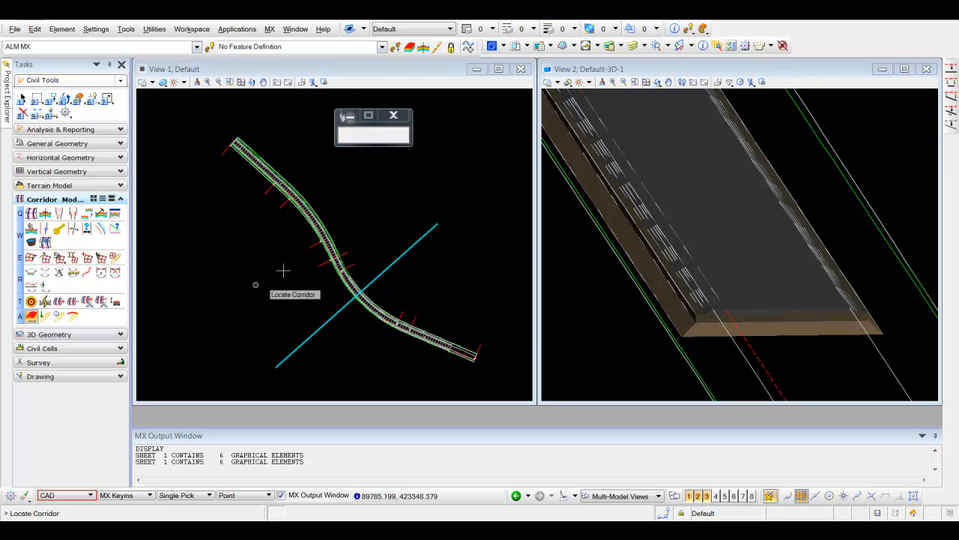
left_click(332, 255)
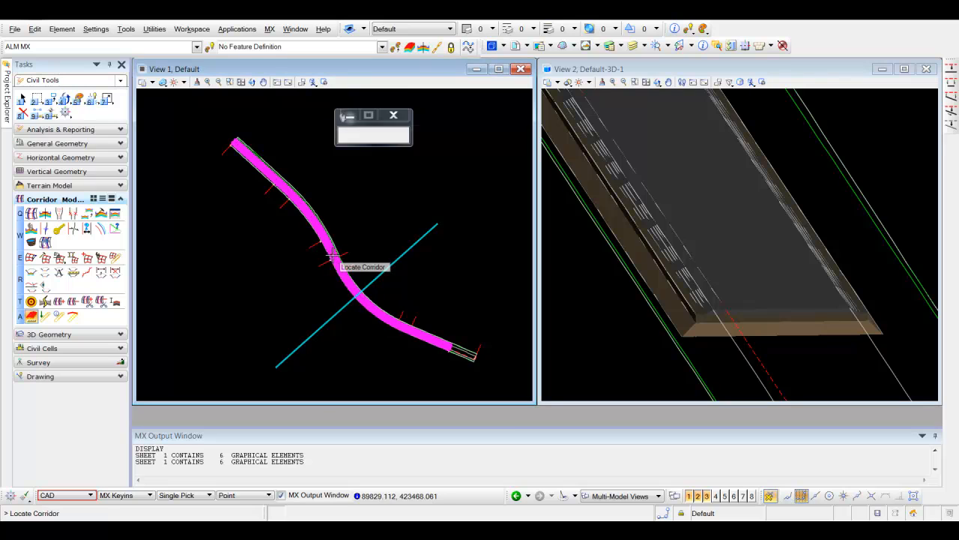
left_click(212, 297)
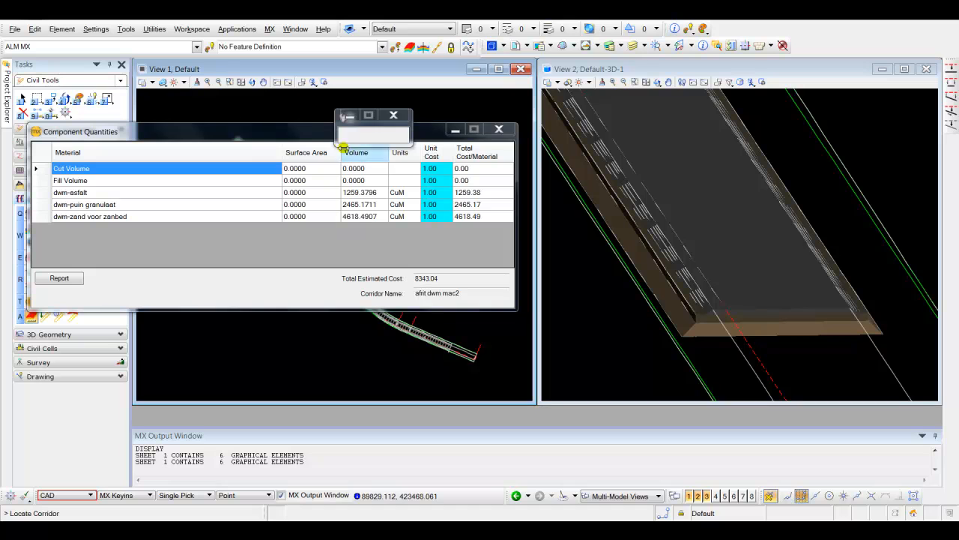
left_click(497, 129)
Set the start station of the corridor's template drop to 0 in the corridor objects
middle_click_drag(401, 240, 378, 245)
scroll(379, 234, "down", 2)
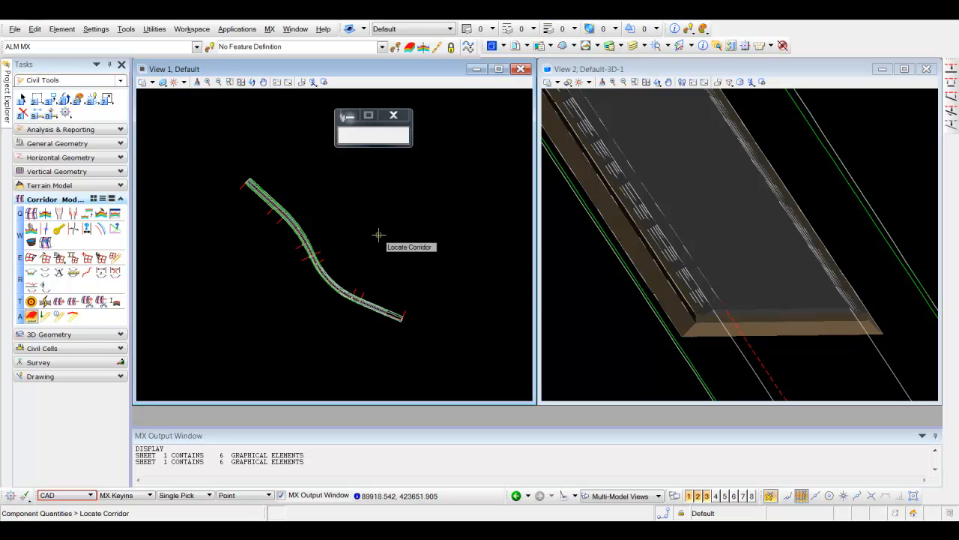
scroll(352, 299, "up", 3)
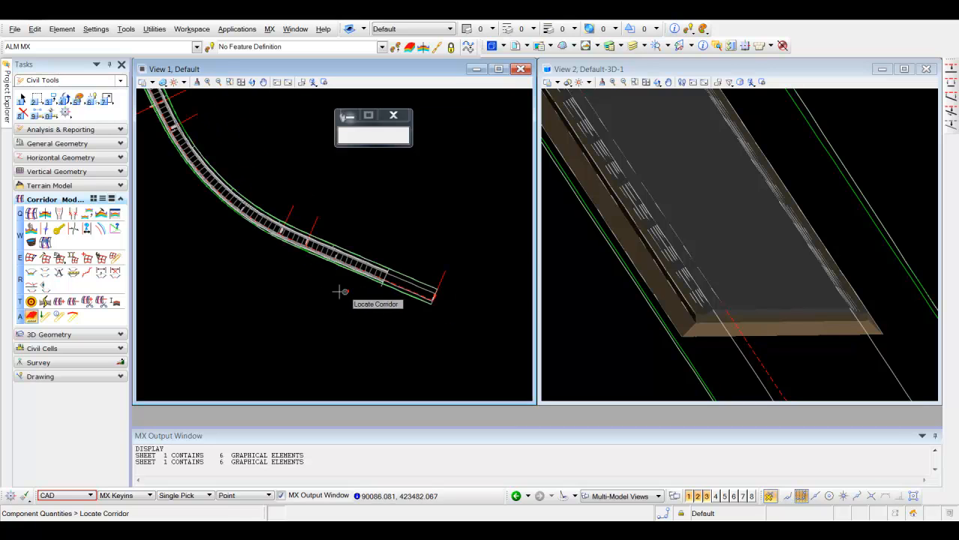
left_click(32, 241)
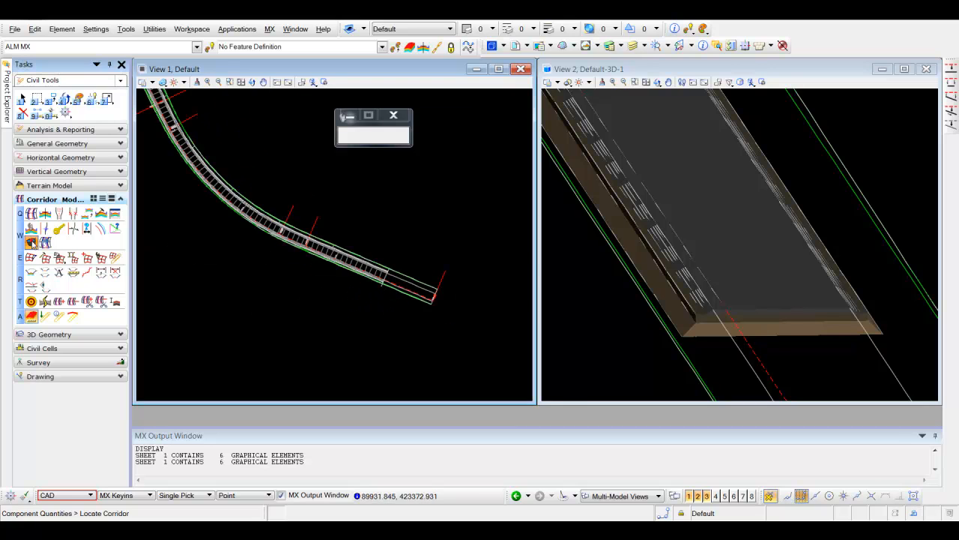
left_click(326, 278)
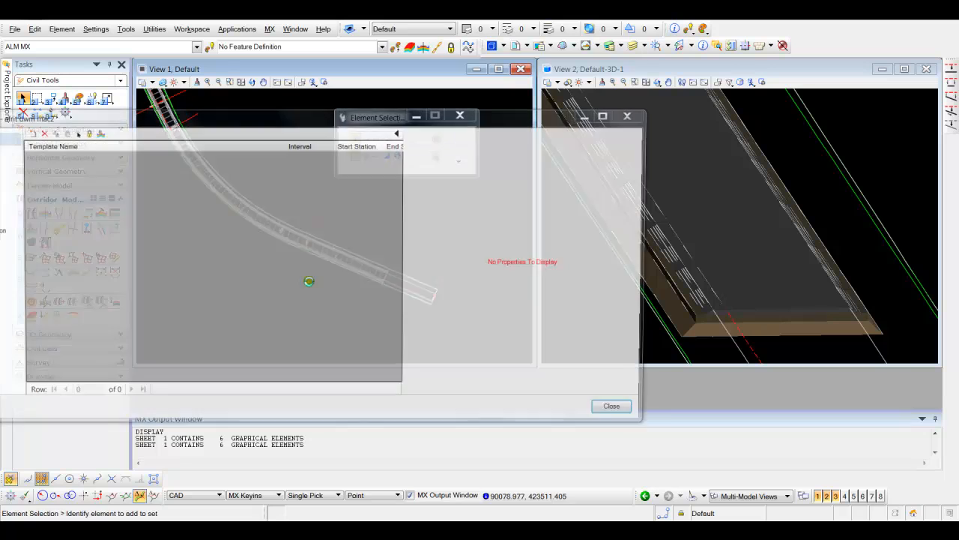
left_click_drag(371, 121, 221, 215)
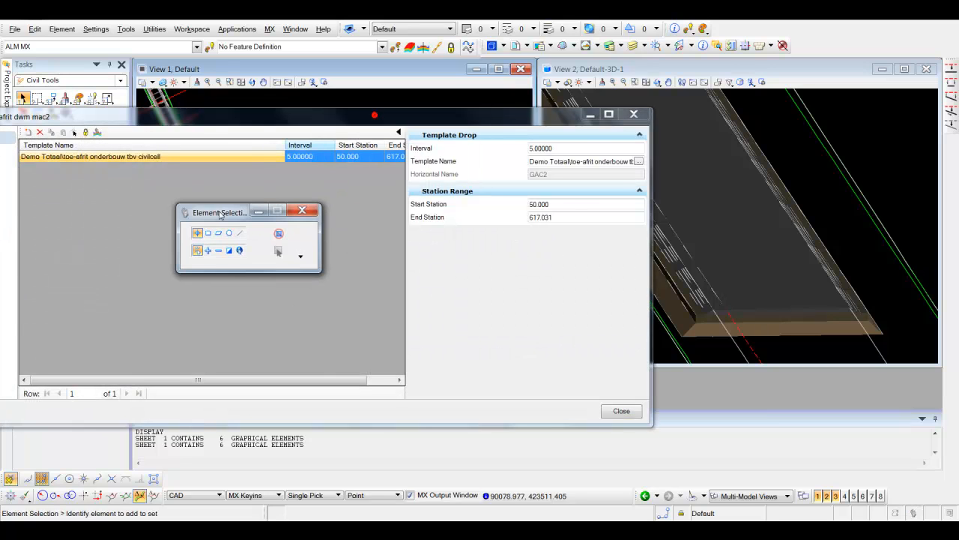
left_click(569, 207)
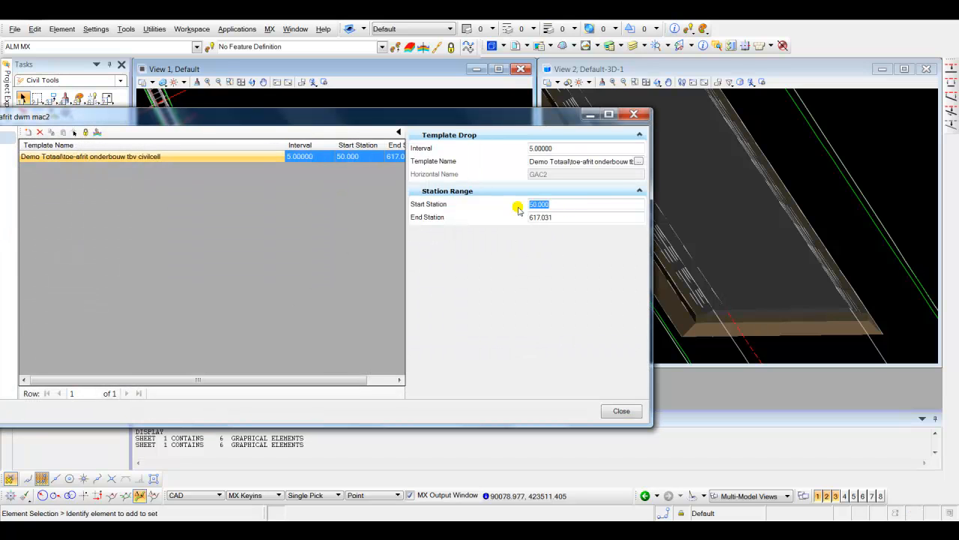
type("0")
key("Return")
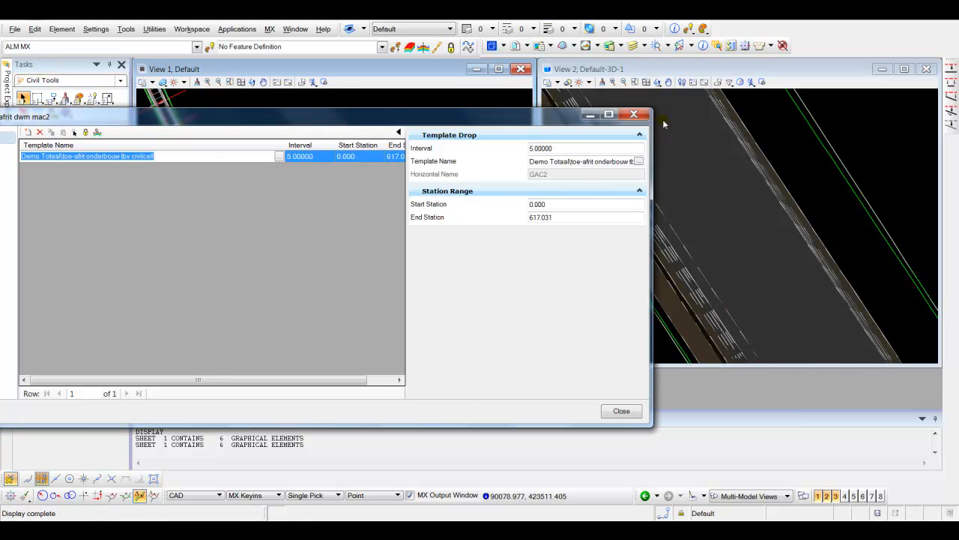
left_click(634, 114)
Recheck the material volumes and costs in the extended corridor's component quantities and inspect its plan in View 1
middle_click_drag(437, 270, 451, 210)
scroll(449, 212, "up", 2)
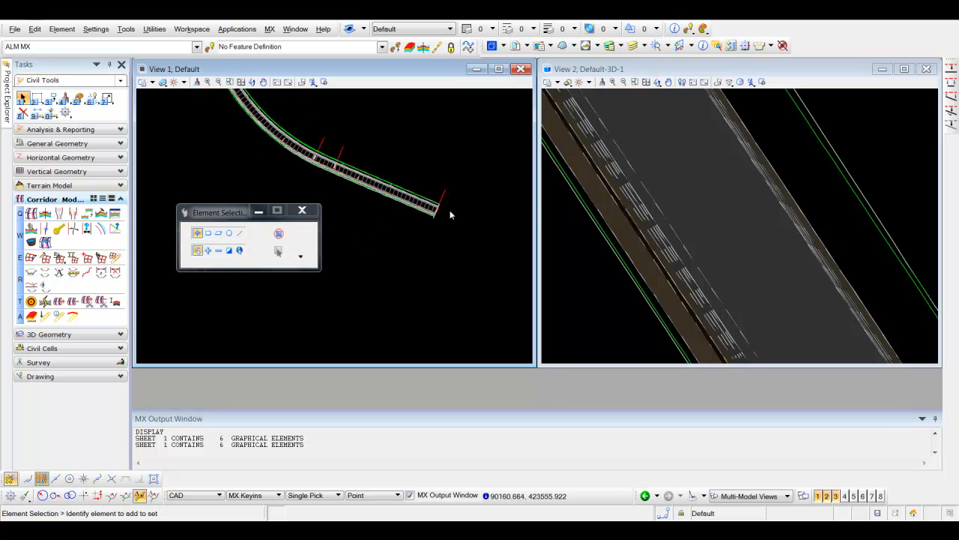
left_click(32, 318)
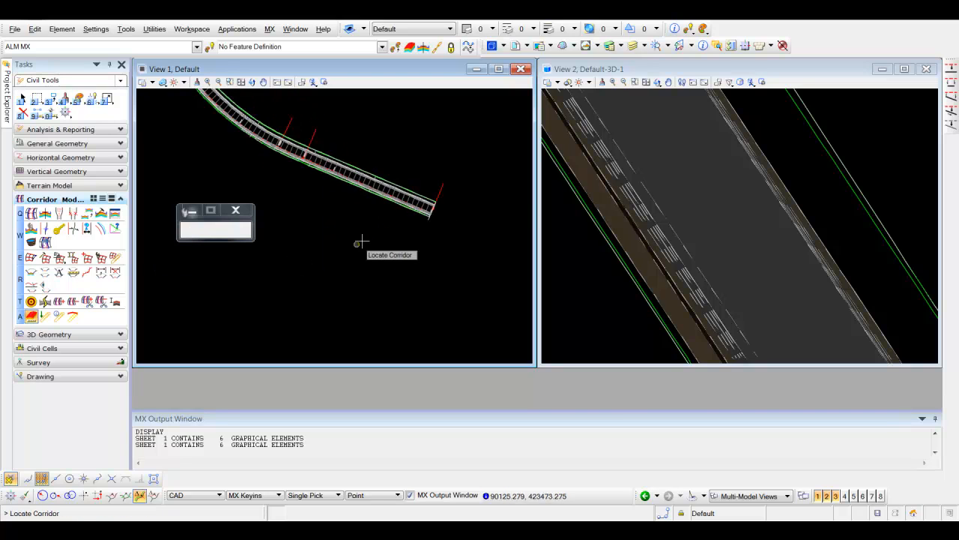
left_click(417, 206)
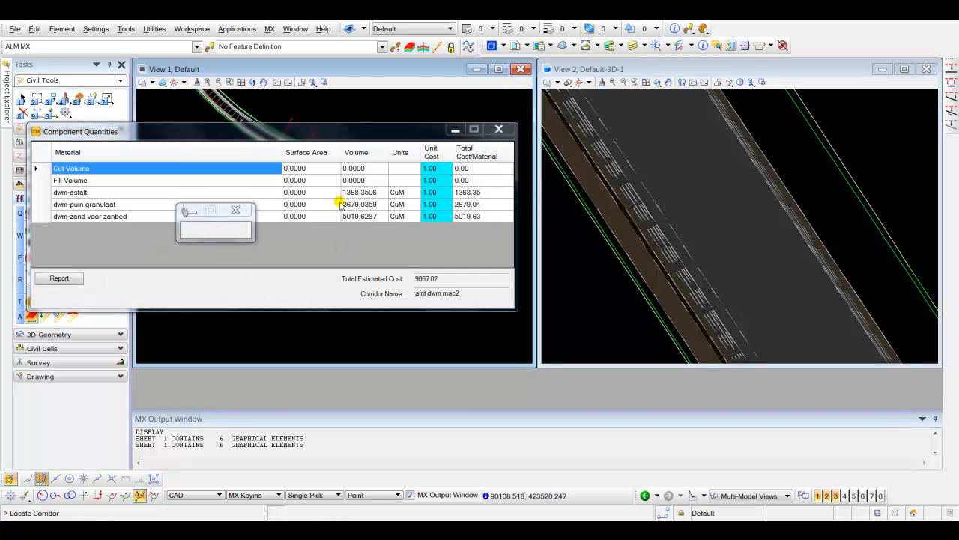
left_click(501, 131)
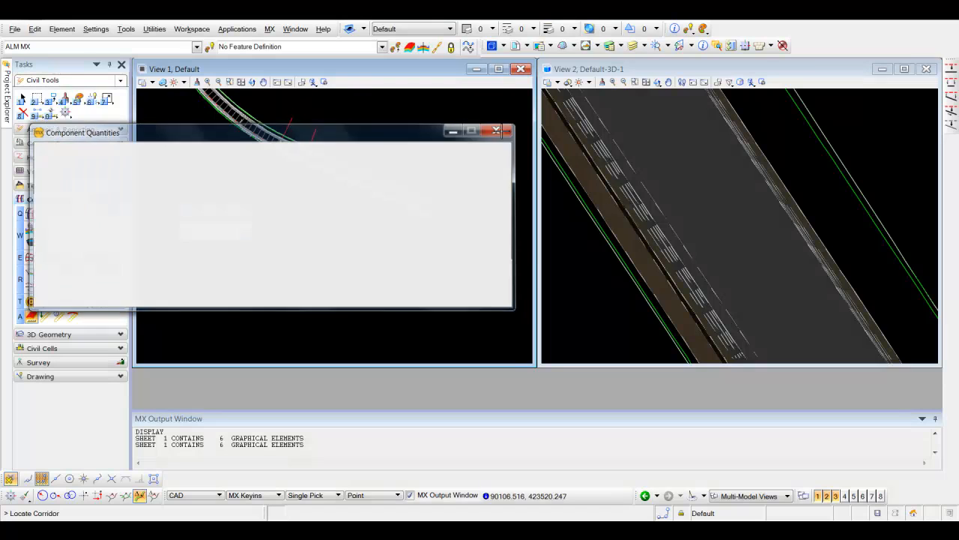
scroll(333, 163, "up", 3)
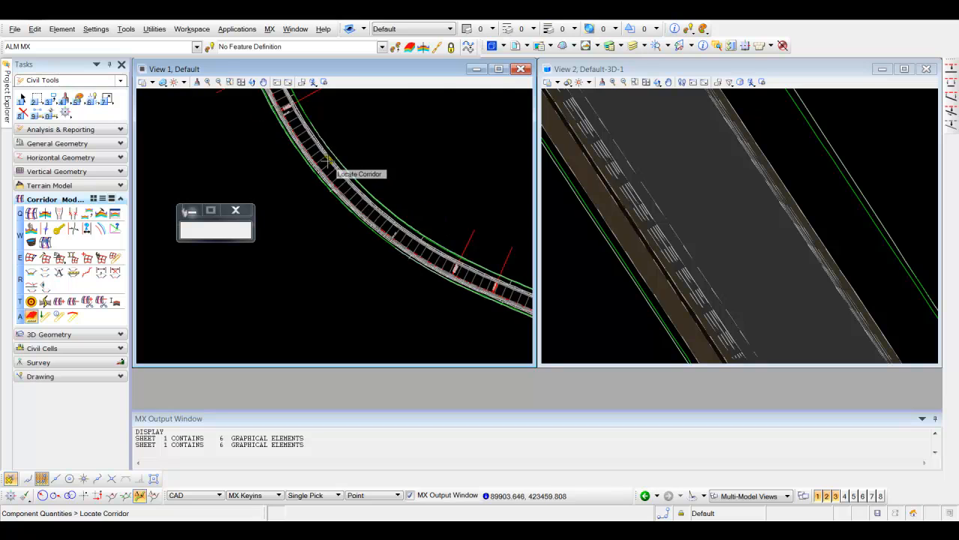
scroll(327, 162, "down", 2)
middle_click_drag(372, 161, 347, 202)
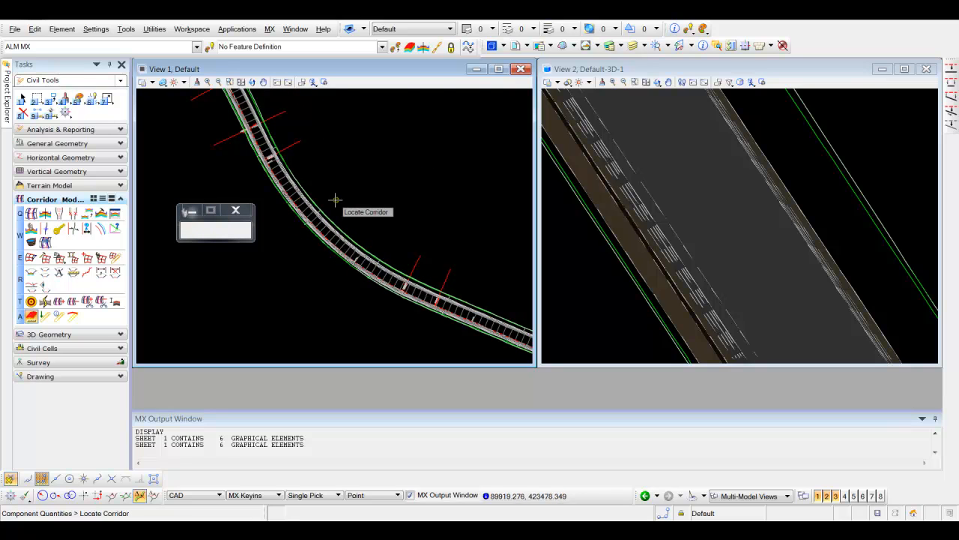